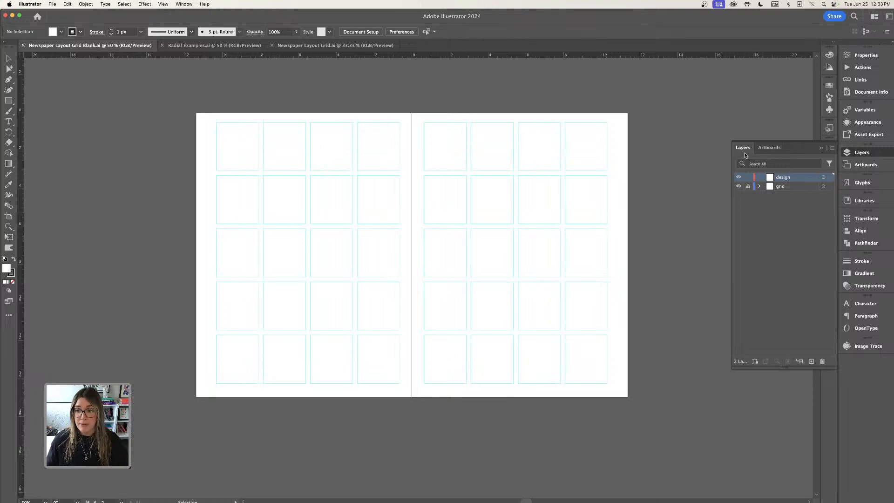
Hide the grid layer and add a placeholder point text on the left page.
left_click(739, 187)
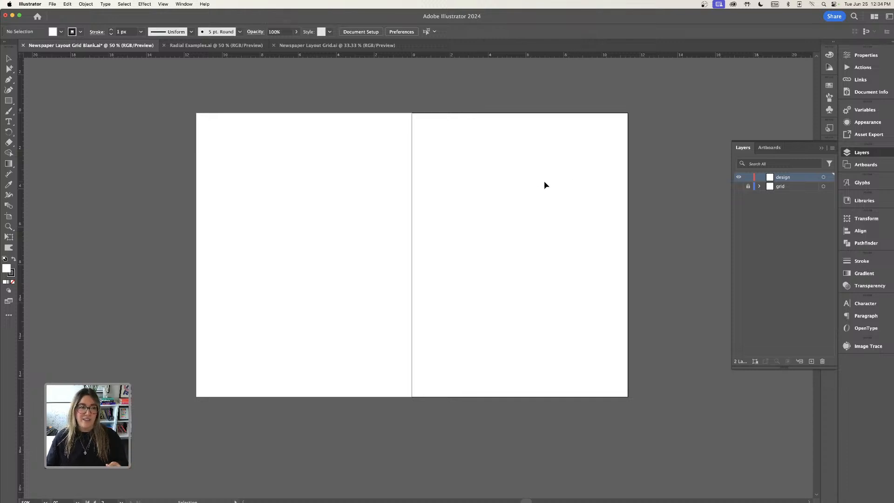
left_click(8, 122)
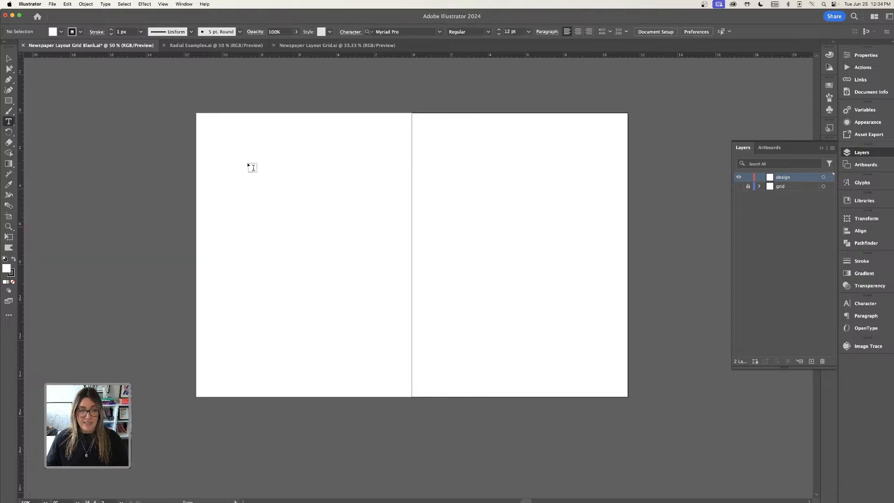
left_click(261, 169)
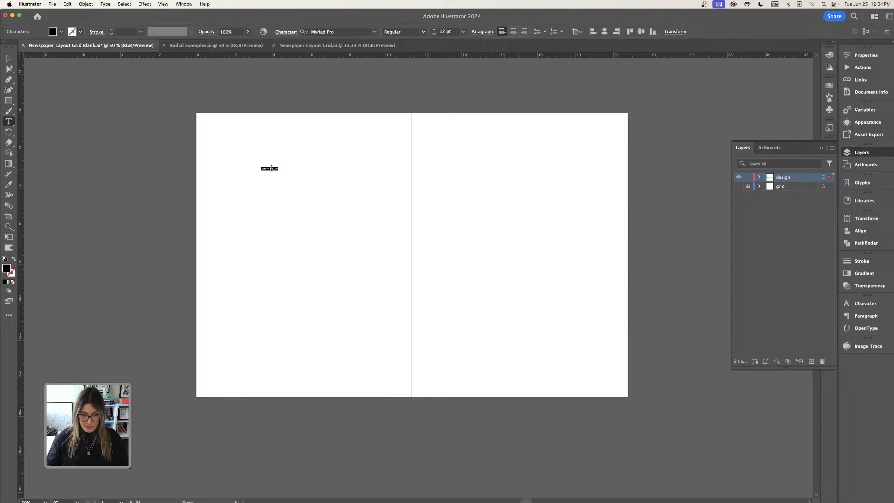
key("Escape")
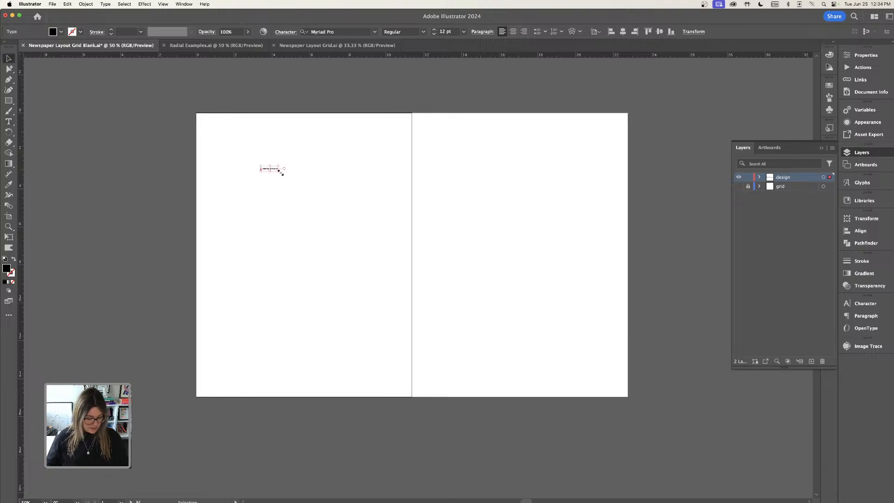
Scale the placeholder text up to about 55 pt by enlarging its bounding box.
left_click_drag(281, 172, 340, 203)
key("super+equal")
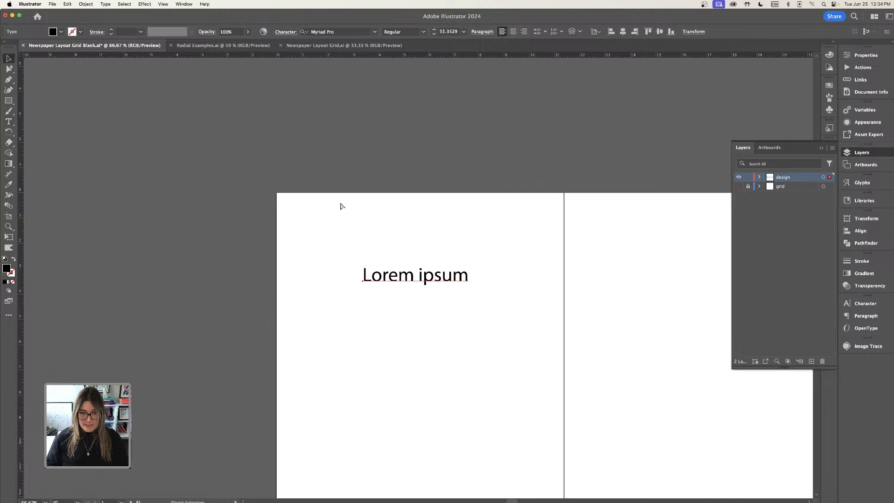
key("super+equal")
scroll(445, 215, "down", 2)
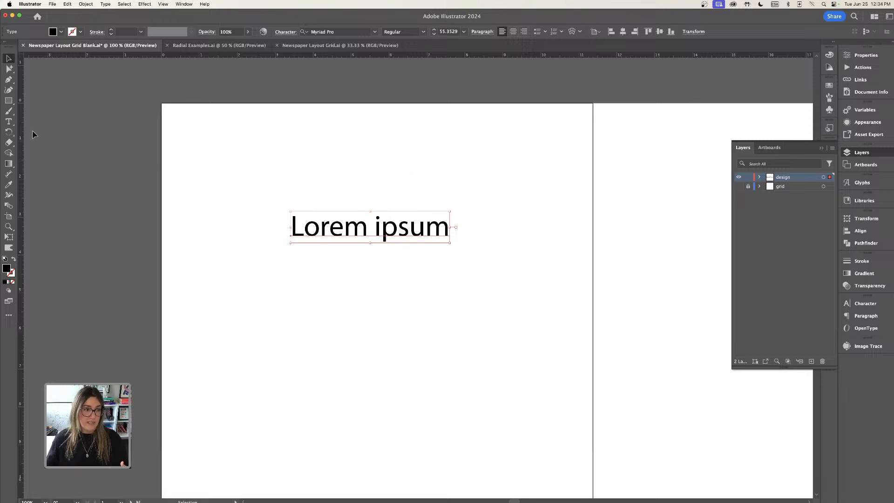
Replace the placeholder text with "Designer Confessions".
key("t")
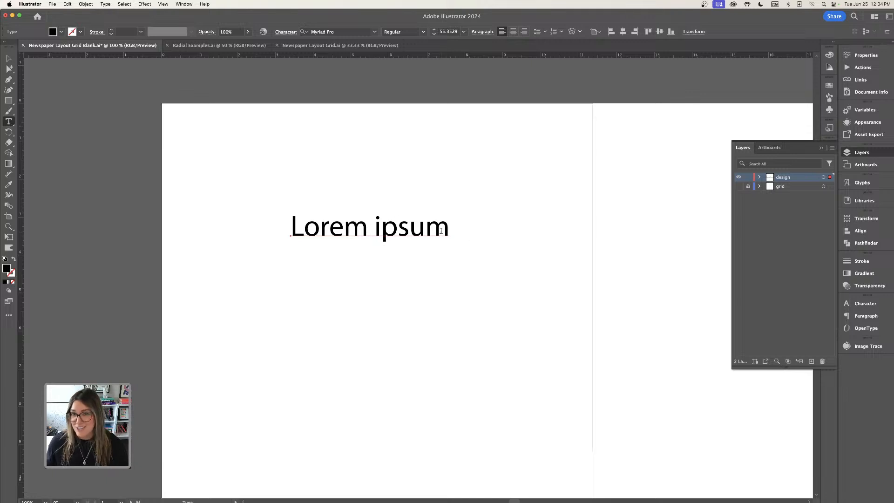
left_click_drag(449, 228, 284, 218)
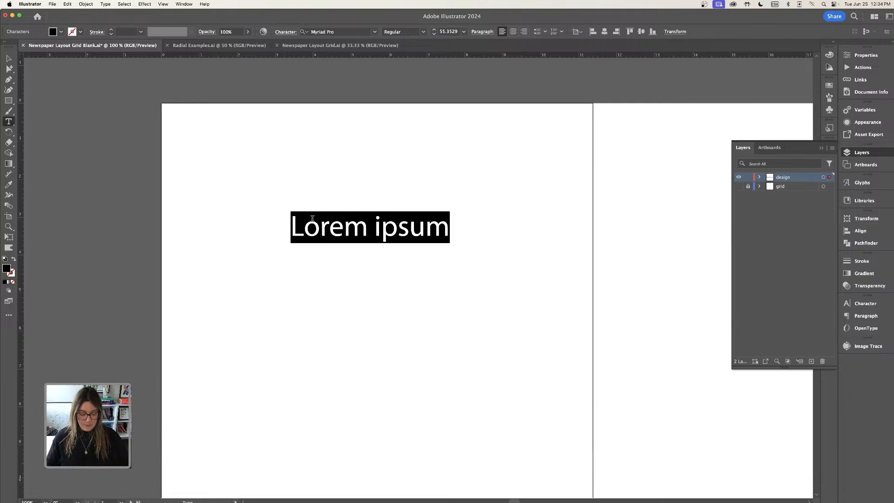
type("DEsi")
key("BackSpace")
key("BackSpace")
key("BackSpace")
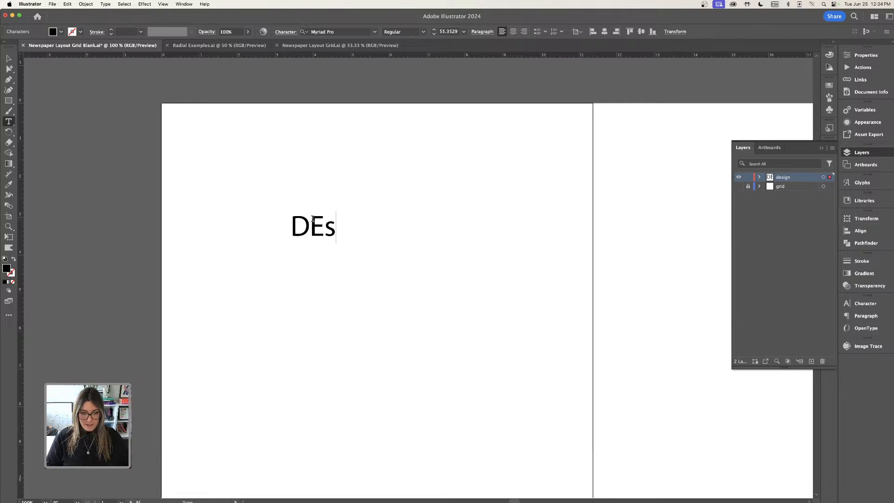
type("ESIN")
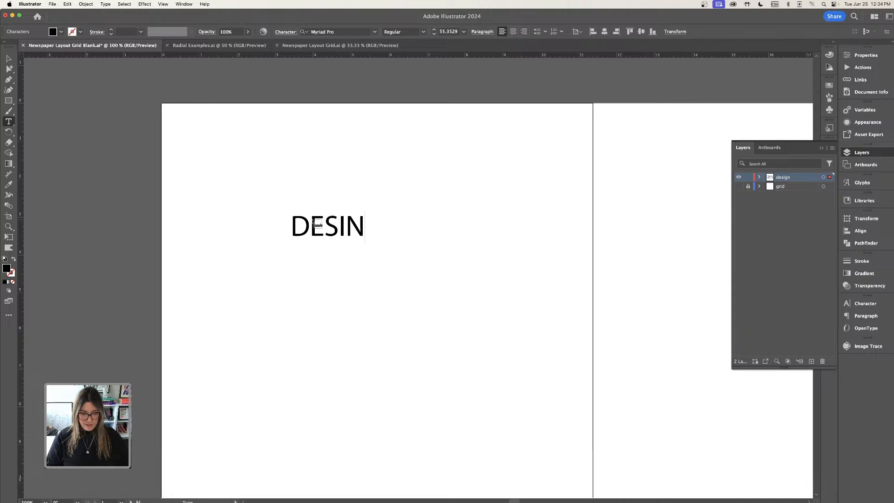
key("BackSpace")
key("BackSpace")
key("BackSpace")
key("BackSpace")
type("es")
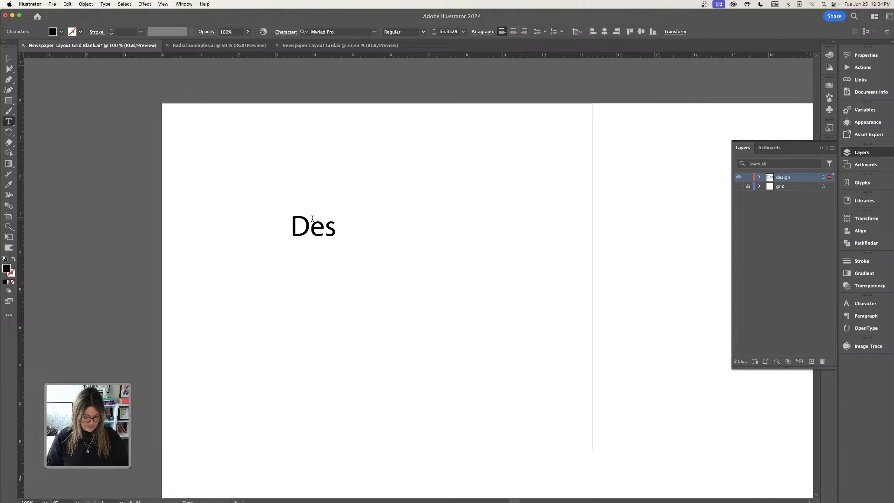
type("igner C")
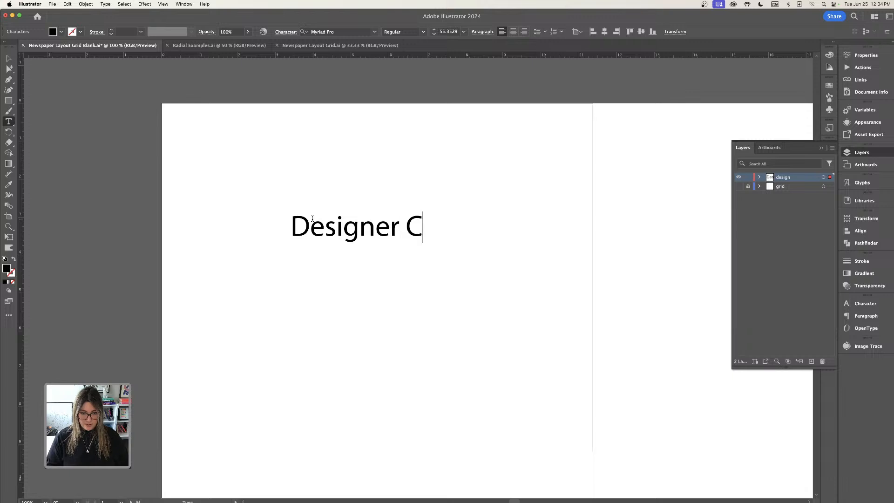
type("onfessions")
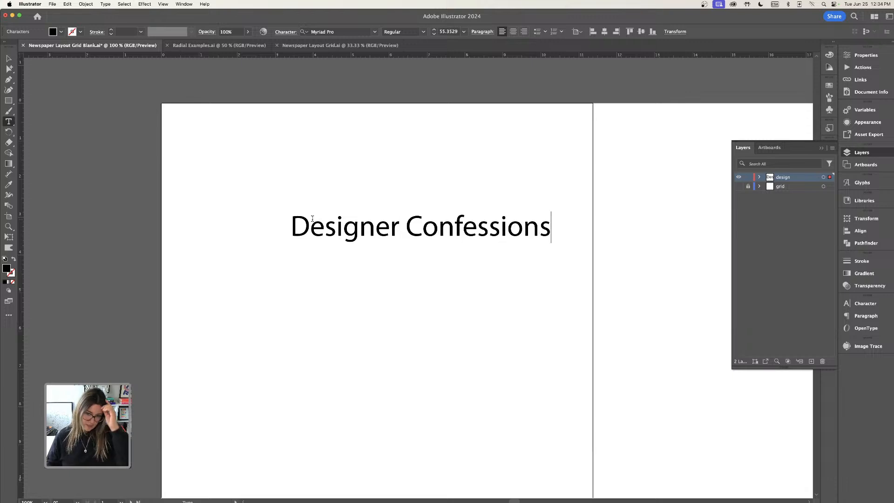
Move the Designer Confessions heading slightly to the left on the page.
scroll(313, 219, "down", 2)
scroll(313, 219, "right", 1)
left_click(8, 58)
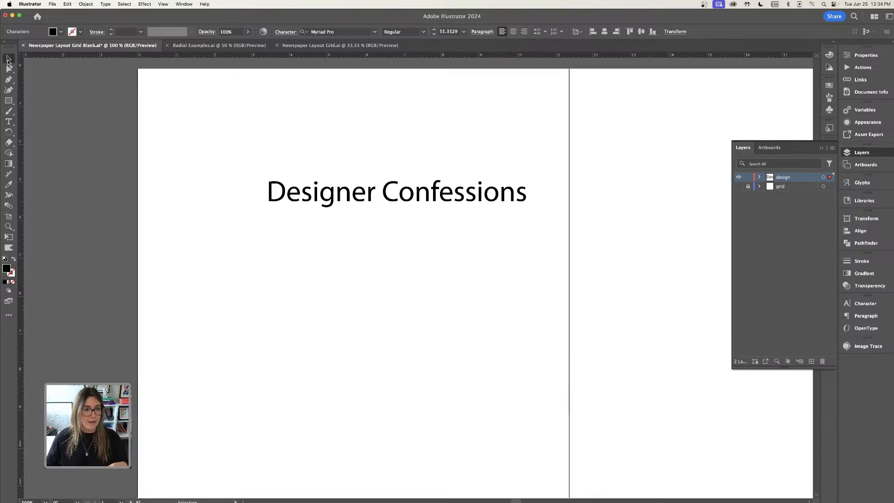
left_click(478, 203)
left_click_drag(477, 204, 434, 201)
Change the heading's font to Awesome Serif Italic VAR.
left_click(867, 56)
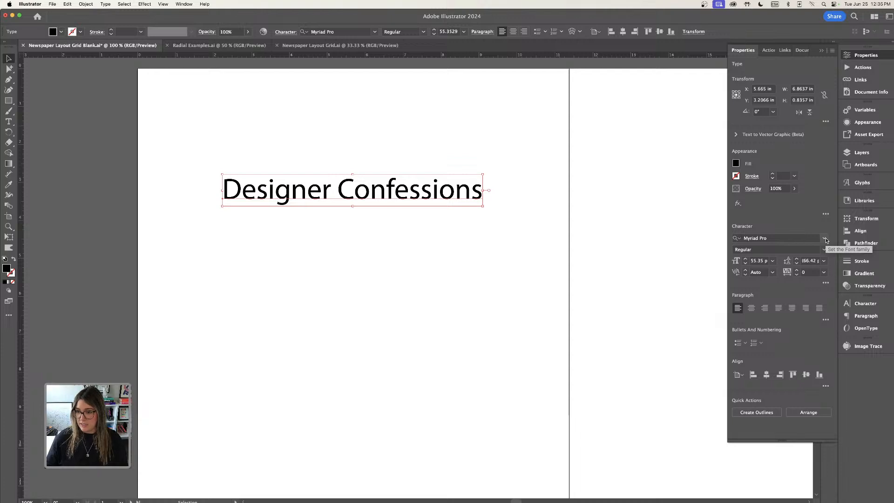
left_click(825, 239)
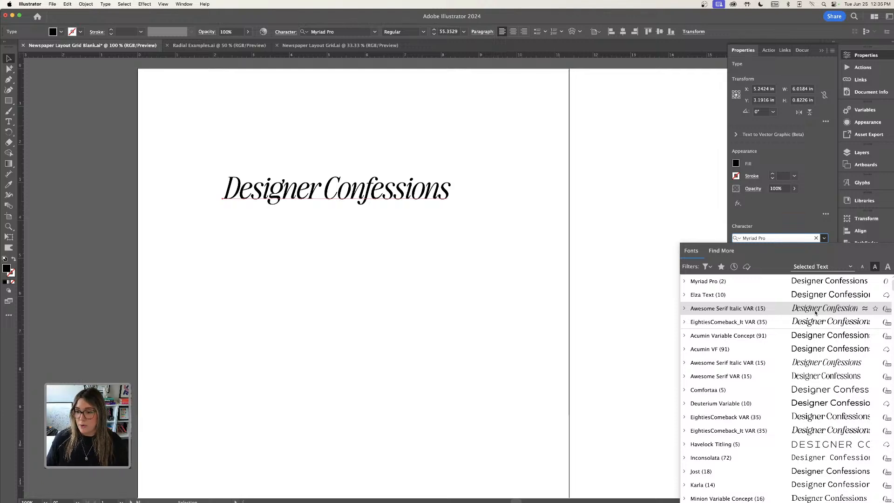
left_click(816, 312)
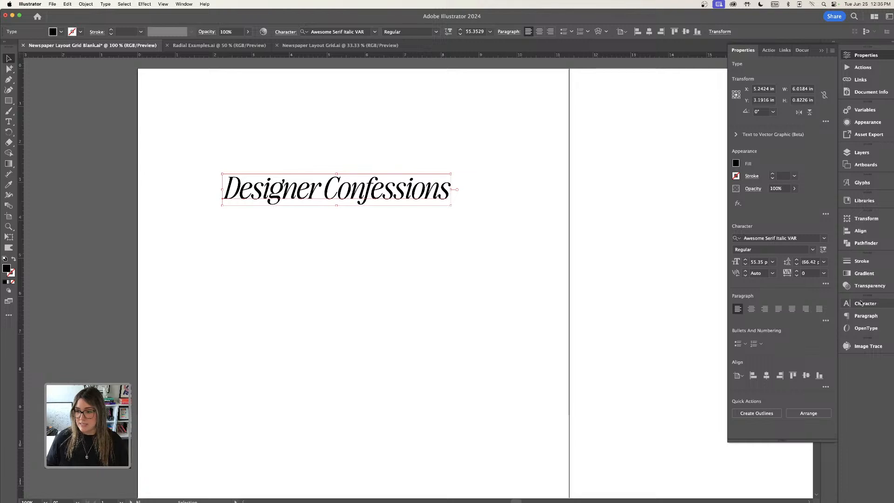
Duplicate the heading just below the original and set the copy to all caps.
left_click_drag(405, 197, 404, 224)
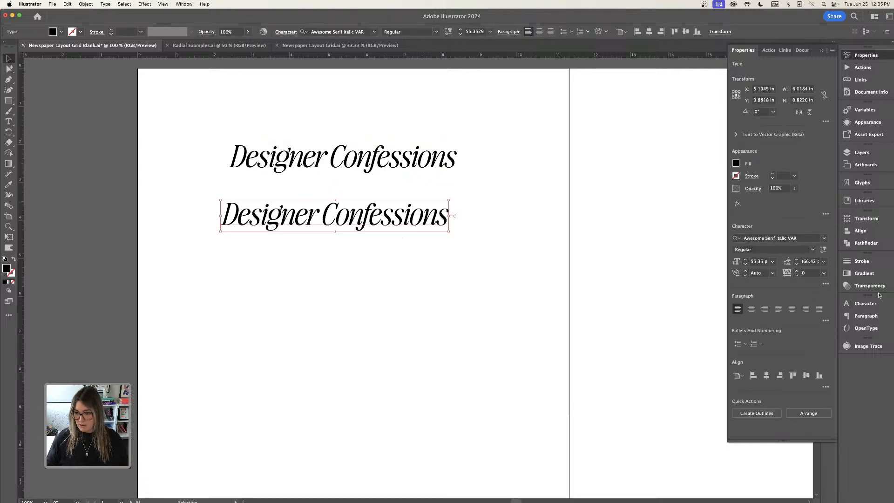
left_click(825, 283)
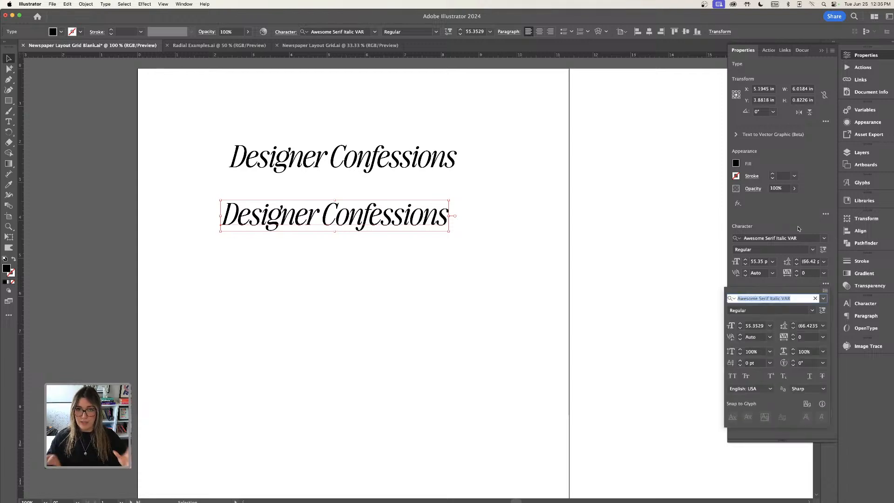
key("Escape")
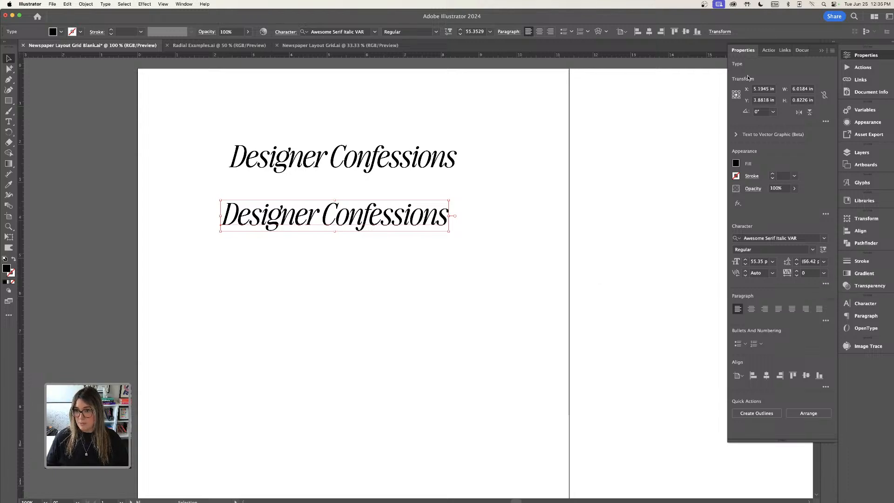
left_click(826, 284)
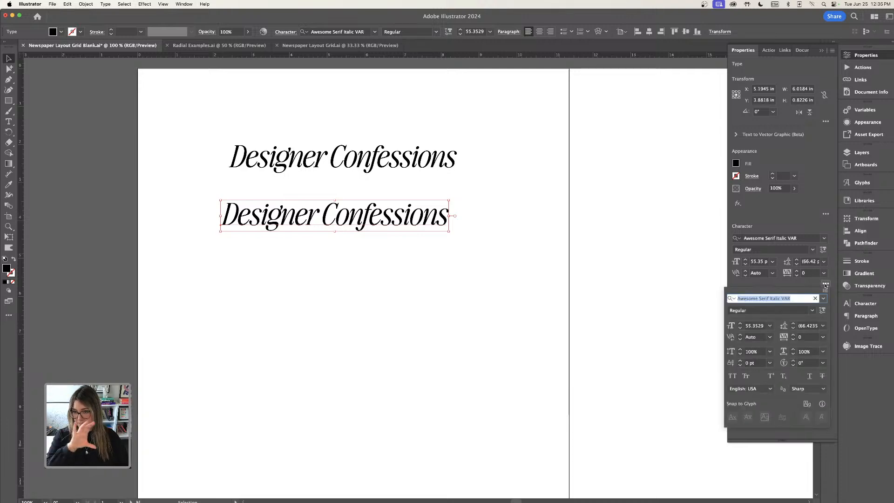
left_click(732, 376)
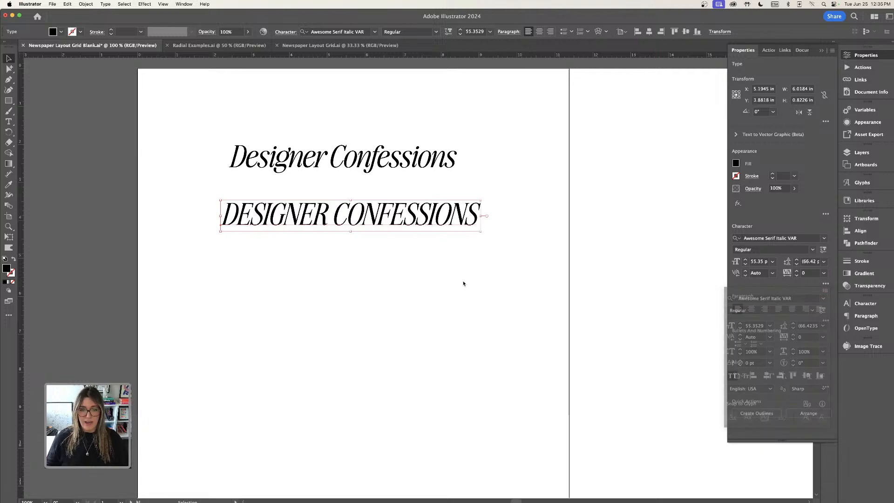
left_click_drag(457, 223, 460, 212)
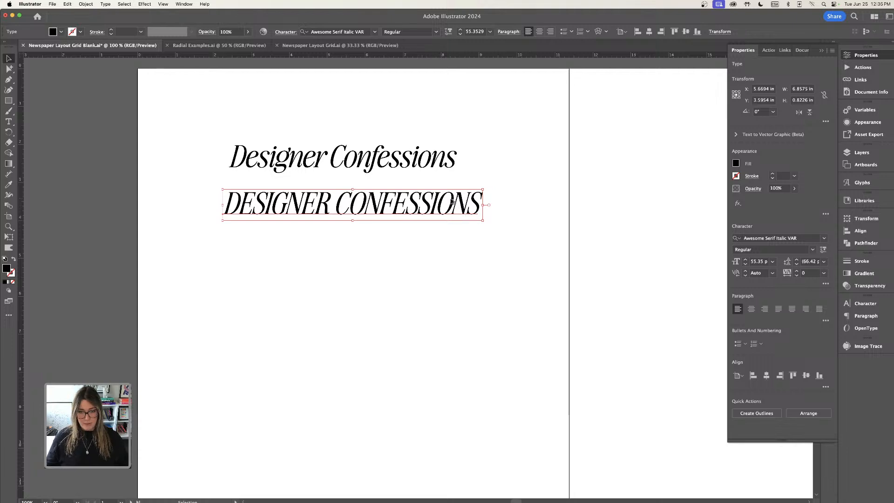
Duplicate the all-caps heading further down and set the new copy's font to Elza Text.
left_click_drag(454, 205, 453, 263)
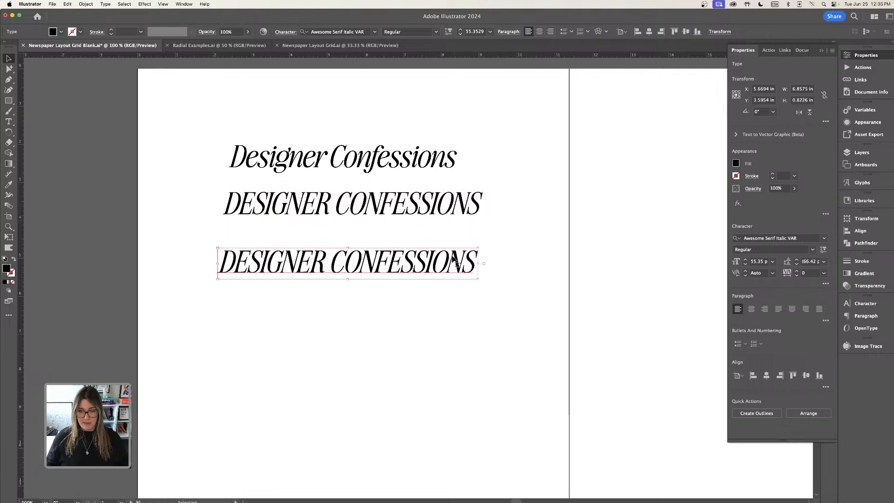
left_click(824, 241)
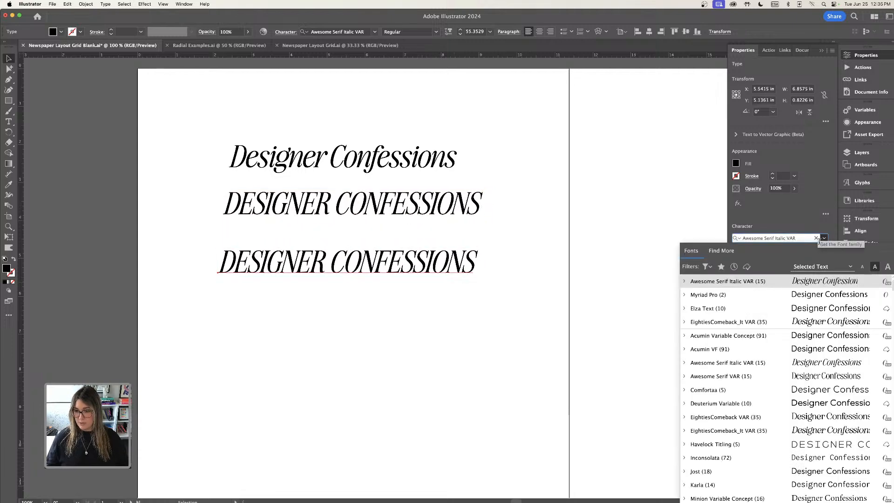
left_click(834, 305)
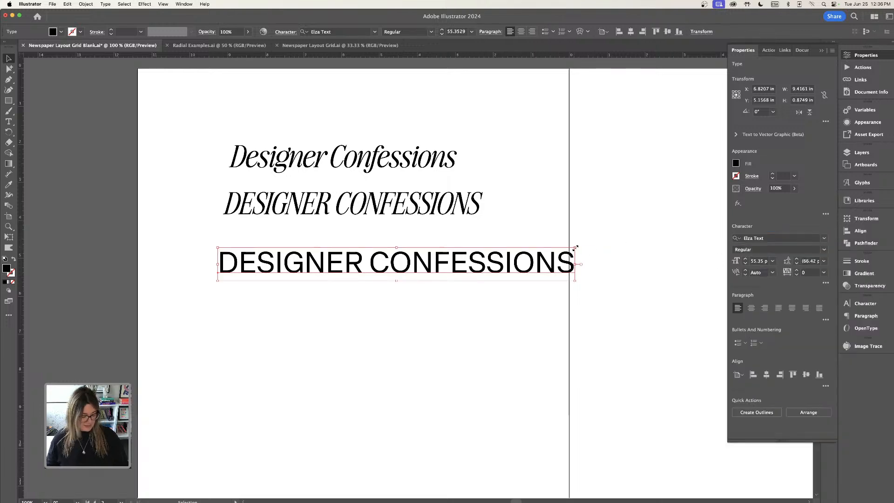
Scale the Elza Text copy down to about 32 pt.
left_click_drag(576, 247, 470, 253)
key("super+minus")
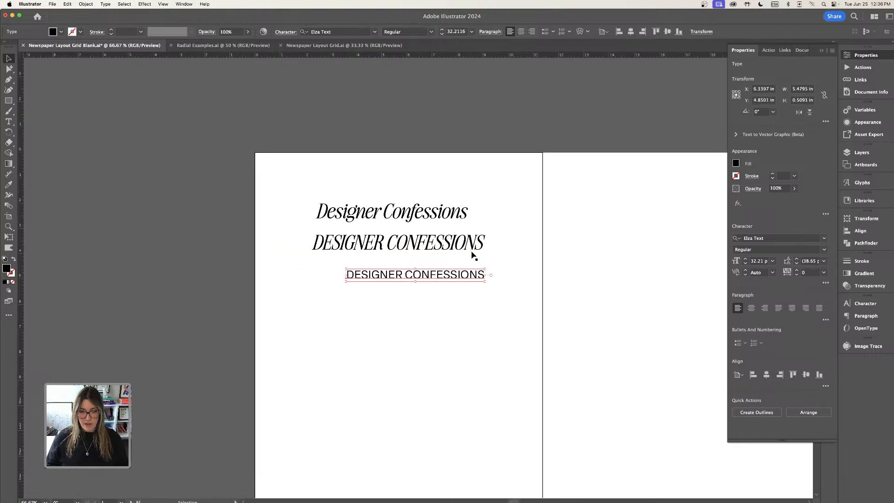
Rearrange the headings, moving the all-caps version up and the italic heading below it.
scroll(471, 233, "down", 3)
scroll(470, 233, "right", 1)
left_click_drag(407, 208, 374, 120)
left_click_drag(425, 157, 445, 262)
key("super+plus")
key("super+plus")
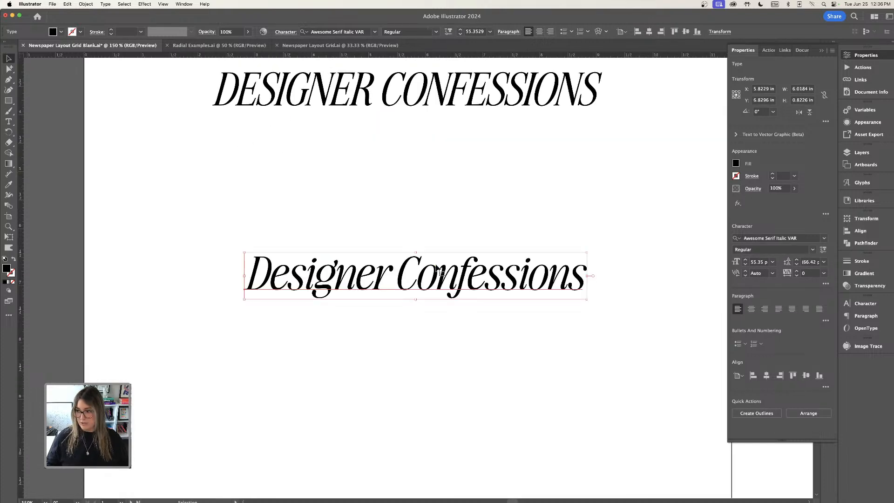
Nudge the italic heading slightly higher on the page.
scroll(438, 269, "down", 2)
scroll(492, 244, "right", 1)
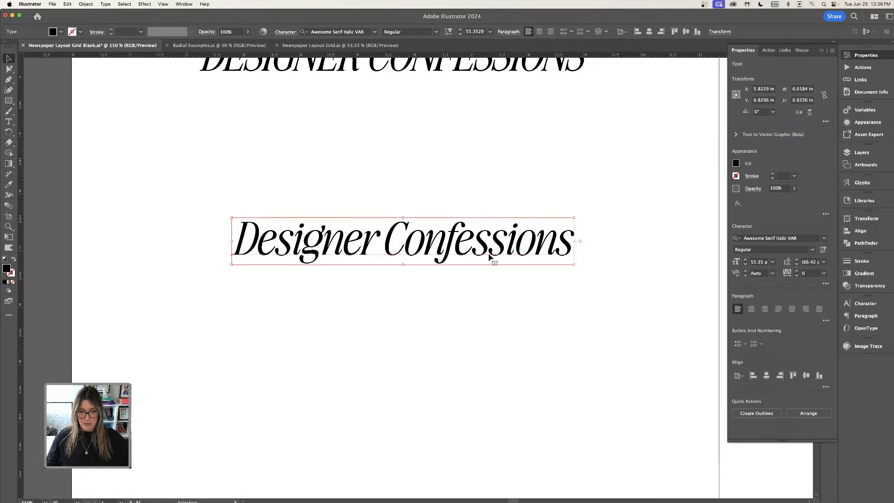
left_click_drag(490, 257, 490, 246)
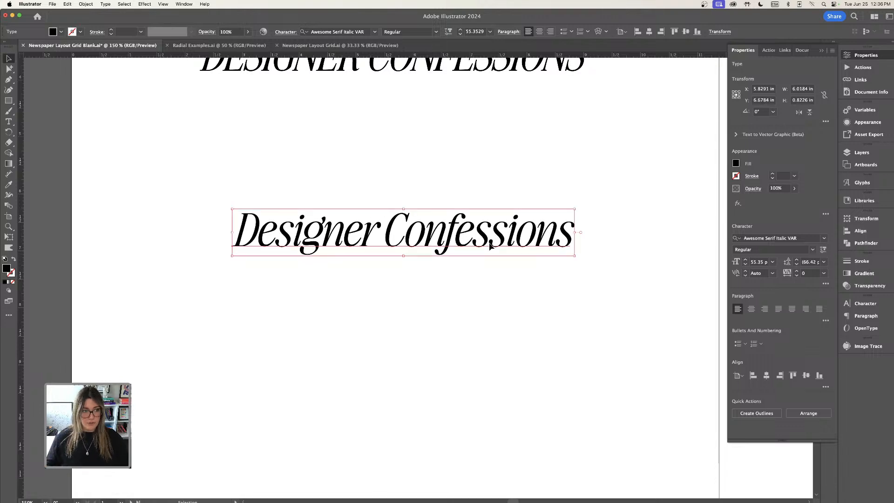
left_click(464, 156)
left_click_drag(512, 245, 509, 232)
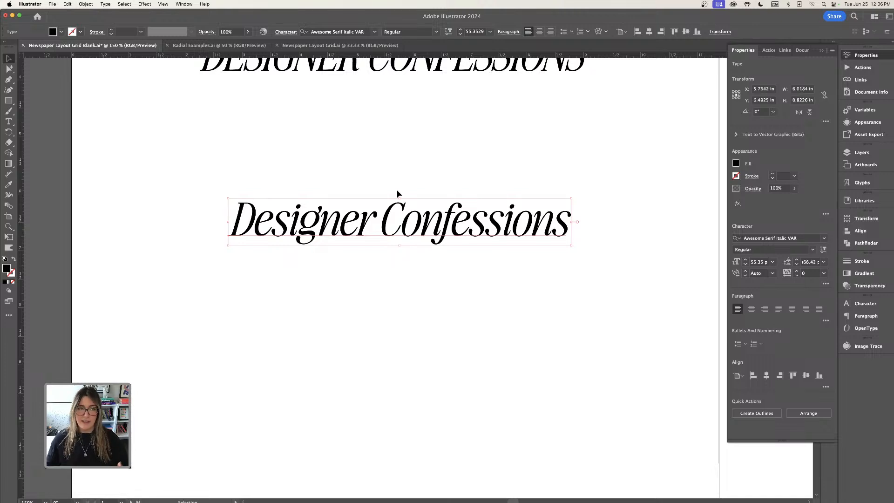
Apply a Radial repeat to the italic heading and reduce it to 5 instances.
left_click(87, 6)
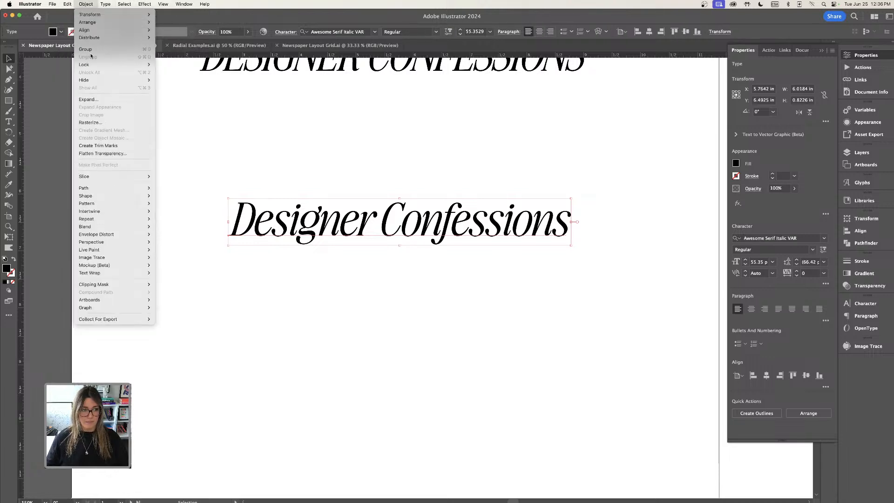
mouse_move(145, 219)
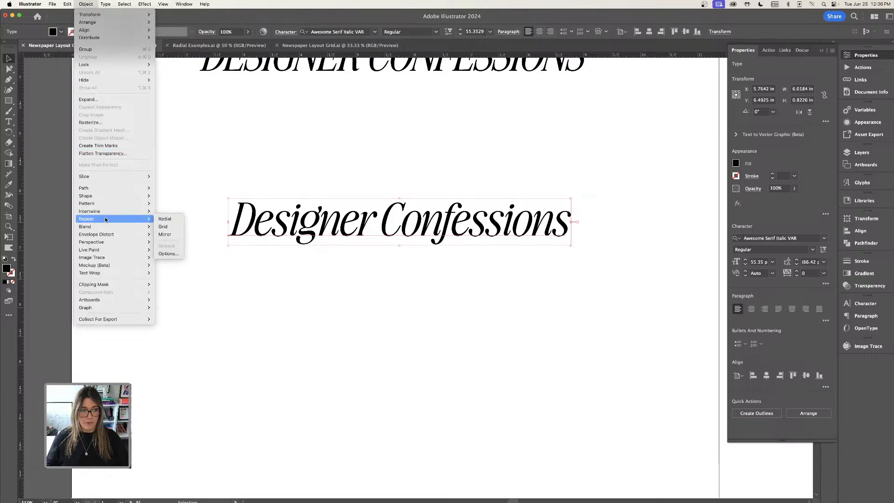
left_click(166, 220)
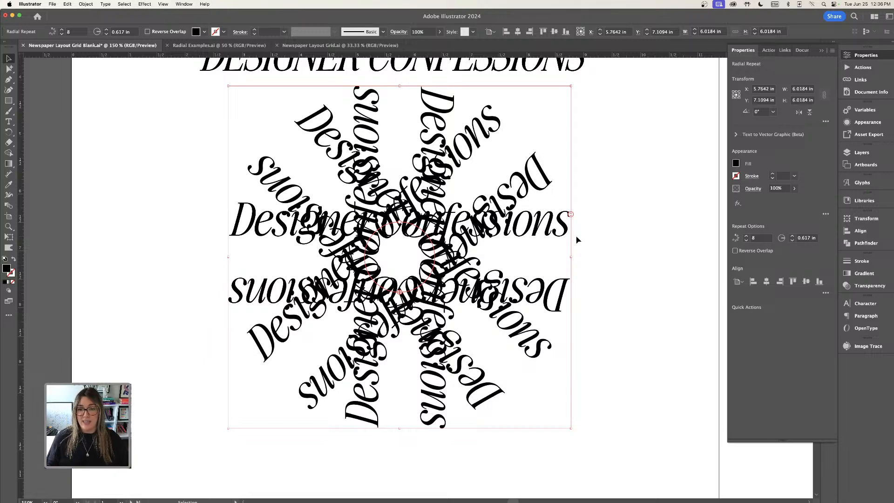
mouse_move(571, 215)
left_mouse_down()
mouse_move(572, 171)
mouse_move(566, 247)
mouse_move(568, 229)
left_mouse_up()
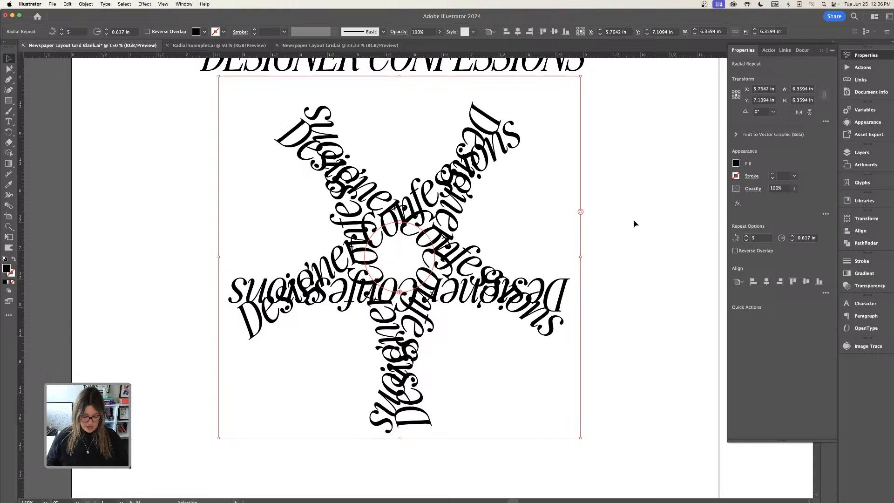
Move the star-shaped radial repeat slightly down and to the left.
key("super+minus")
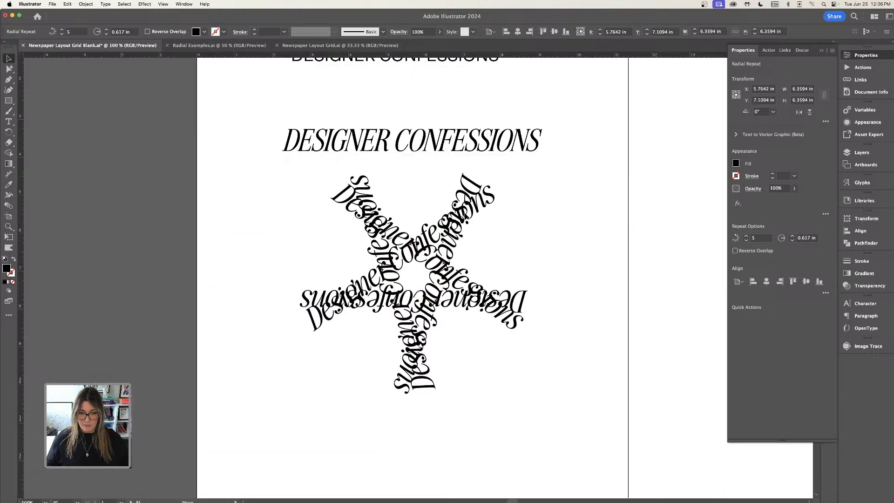
left_click_drag(471, 221, 448, 235)
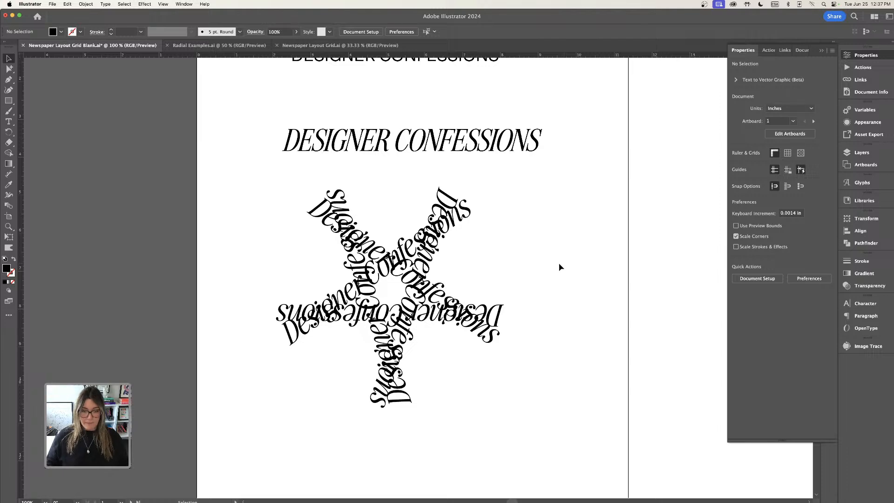
Duplicate the star-shaped radial repeat and place the copy to its right.
scroll(559, 266, "down", 3)
scroll(559, 266, "right", 2)
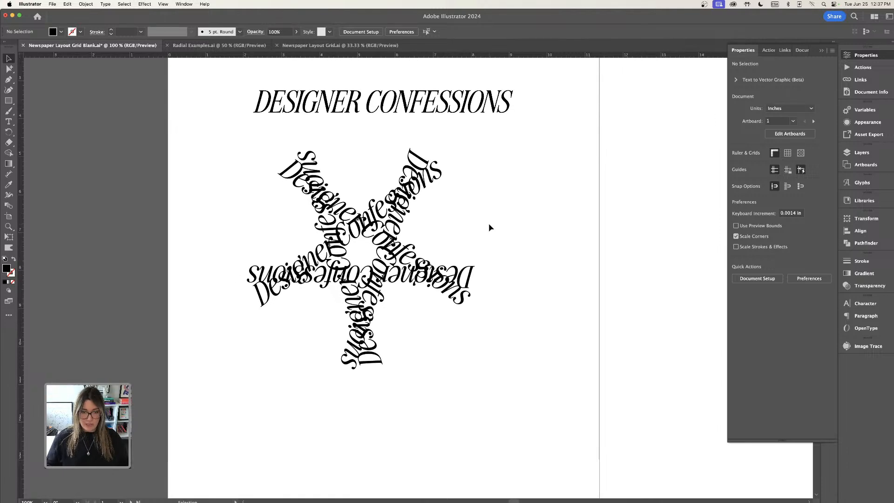
left_click(413, 247)
left_click_drag(416, 243, 630, 235)
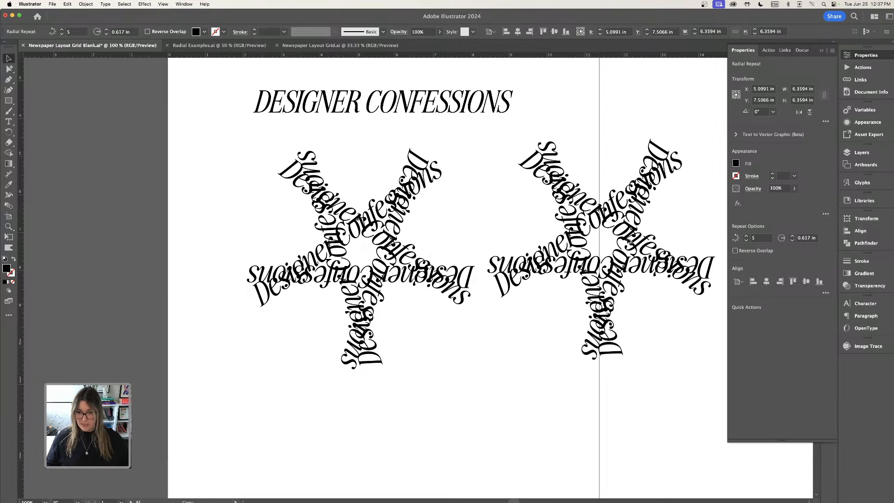
scroll(557, 365, "down", 5)
scroll(557, 365, "right", 8)
left_click_drag(525, 217, 593, 238)
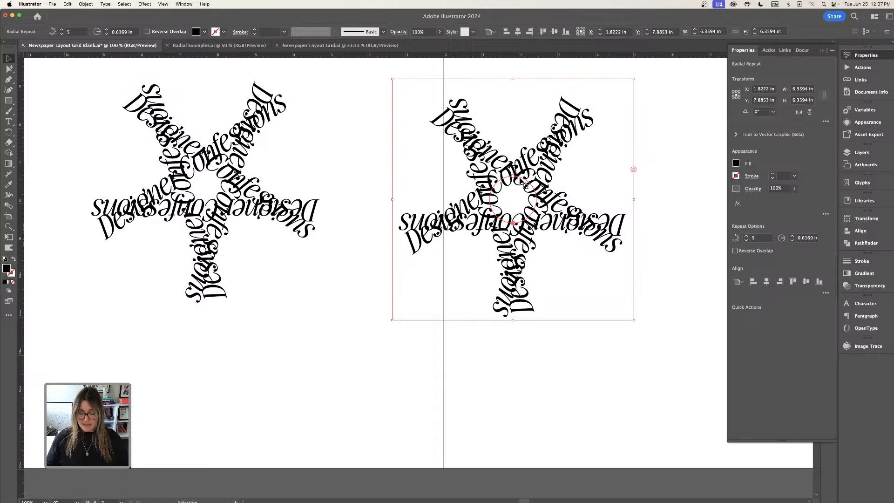
Enlarge the copy's radial radius to about 1.86 in, opening its arms into a ring.
left_click(522, 184)
key("super+equal")
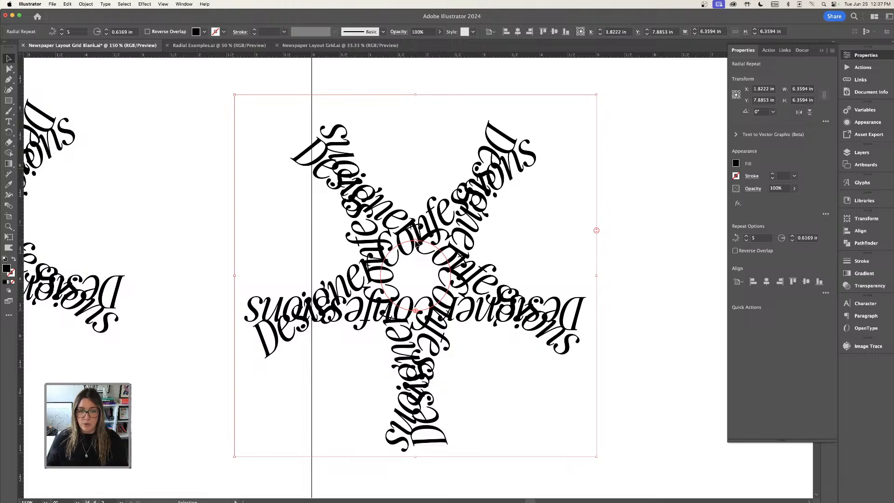
left_click_drag(418, 241, 450, 179)
Duplicate the ring-shaped radial repeat and place the new copy lower on the right page.
key("super+minus")
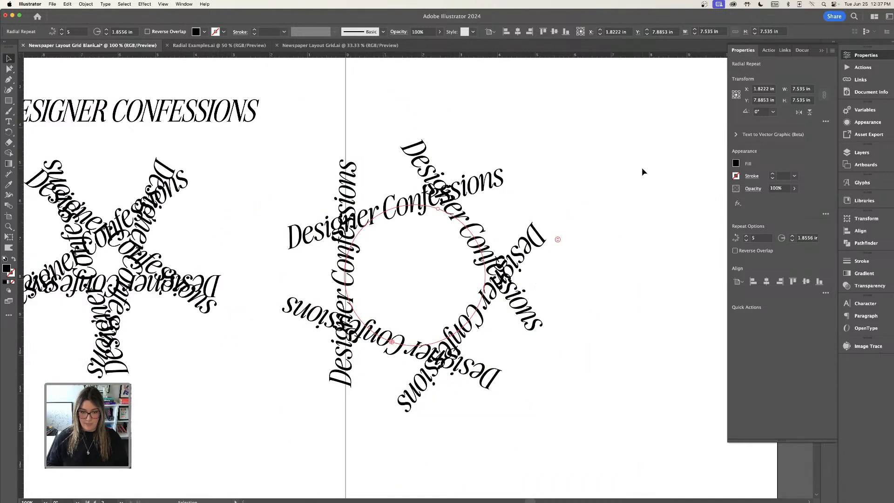
key("super+minus")
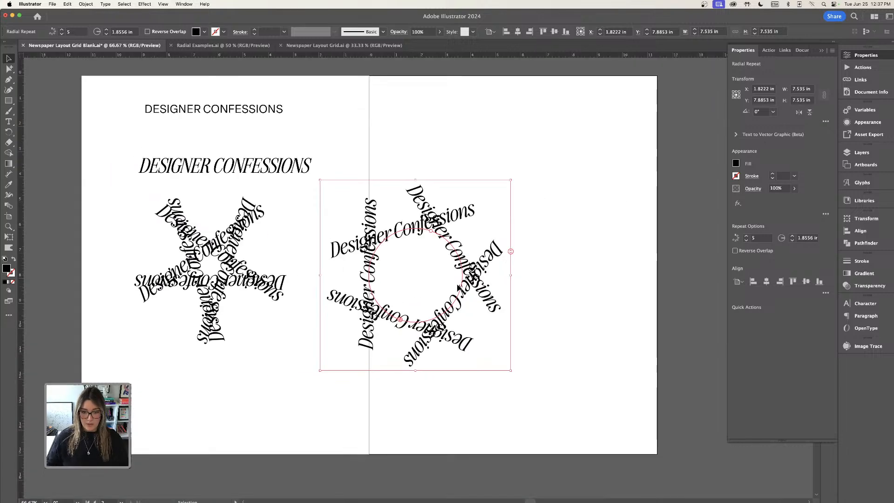
left_click_drag(461, 288, 581, 367)
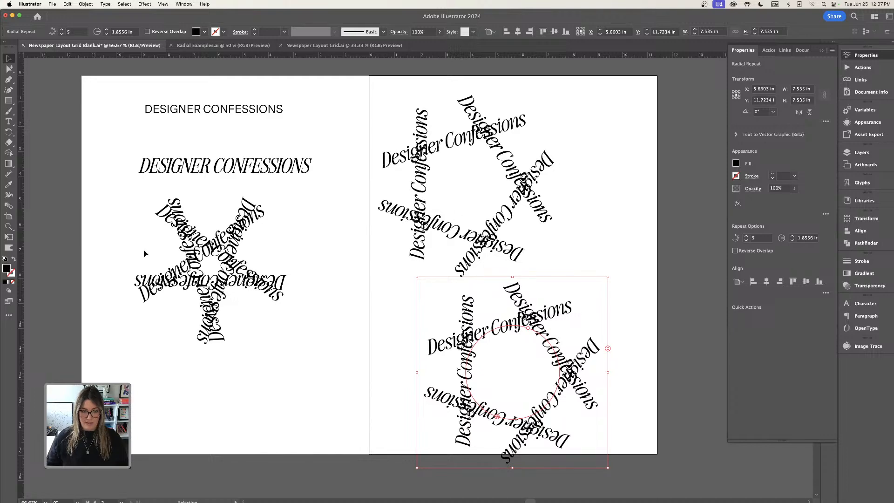
Select the star and ring radial repeats together and scale them down.
left_click_drag(144, 254, 475, 263)
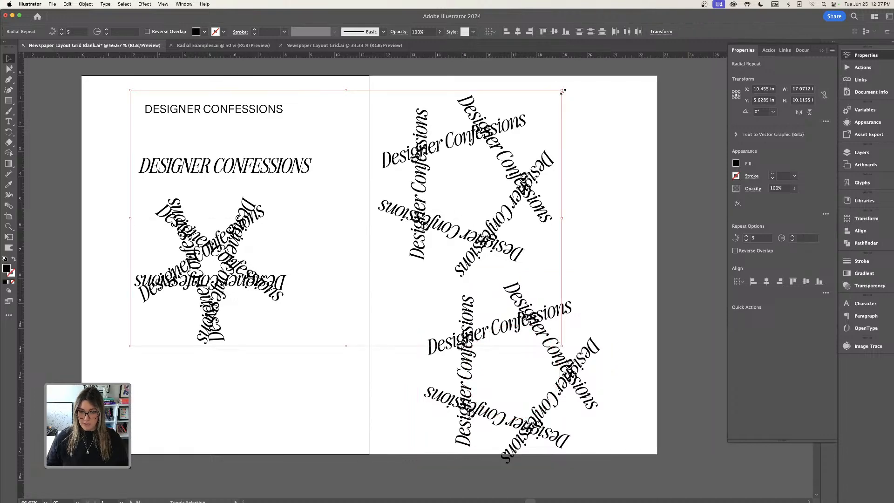
left_click_drag(563, 91, 396, 189, "shift")
left_click(208, 321)
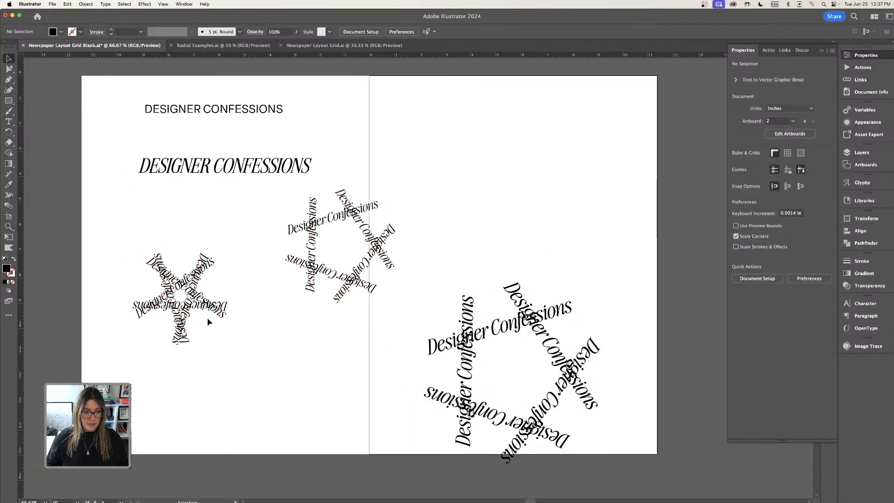
Reposition the two scaled radial repeats side by side below the italic heading.
left_click_drag(208, 321, 189, 266)
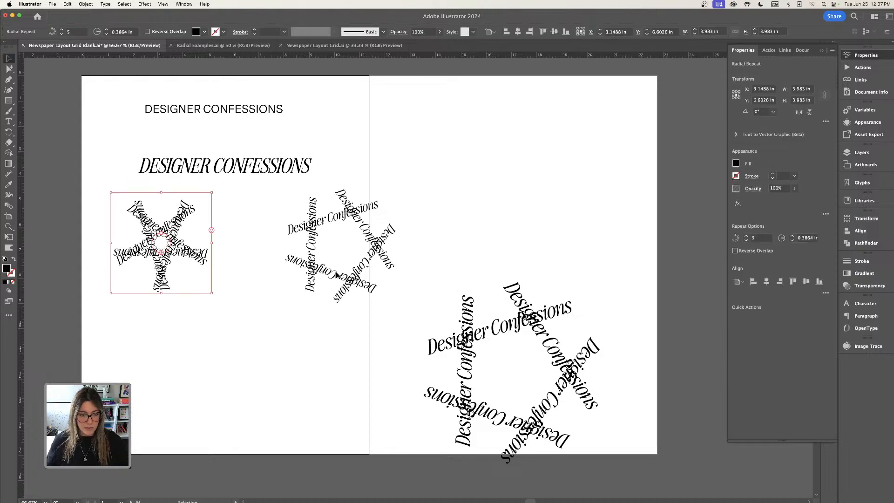
left_click_drag(336, 276, 286, 276)
left_click(443, 239)
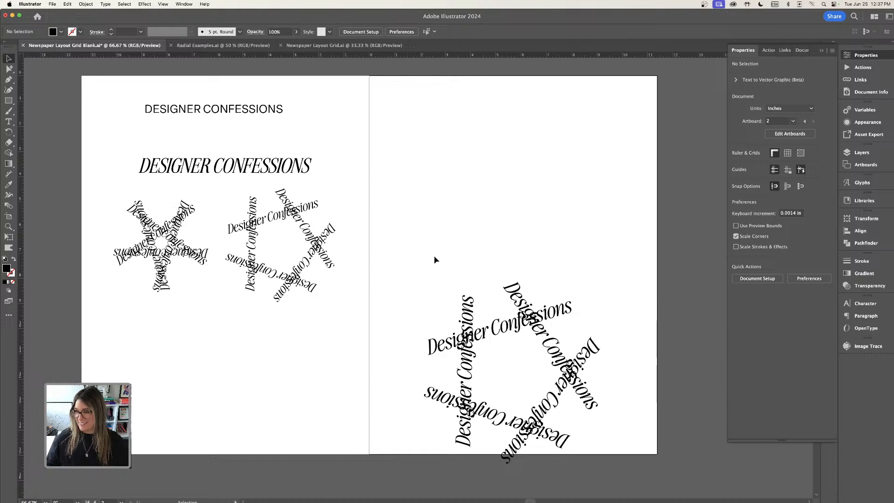
Move the lower radial copy up near the top of the right page.
left_click_drag(586, 368, 572, 257)
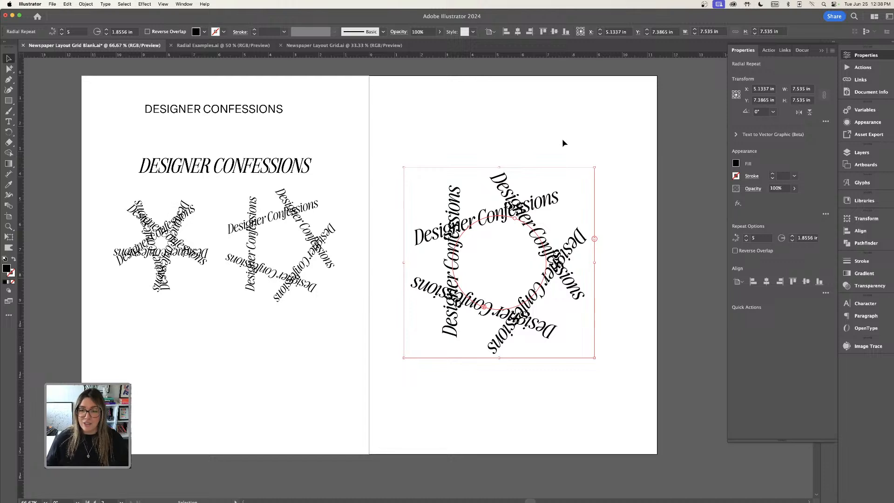
left_click_drag(520, 206, 526, 166)
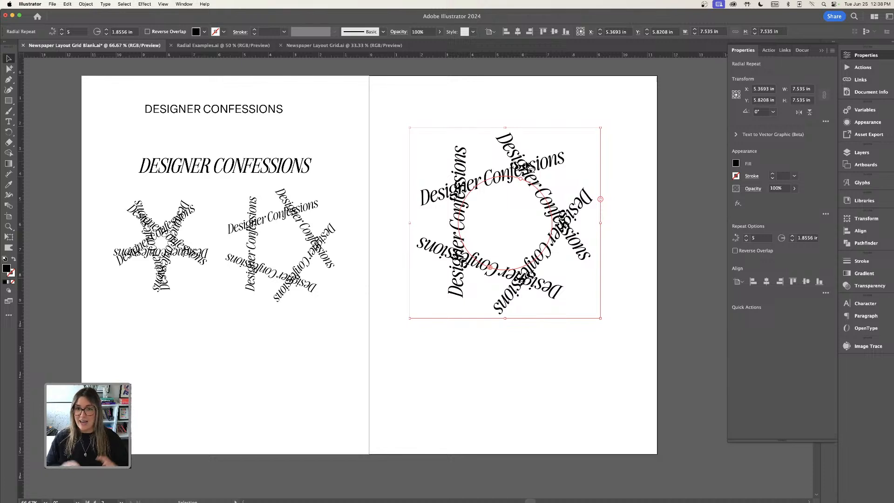
left_click(618, 136)
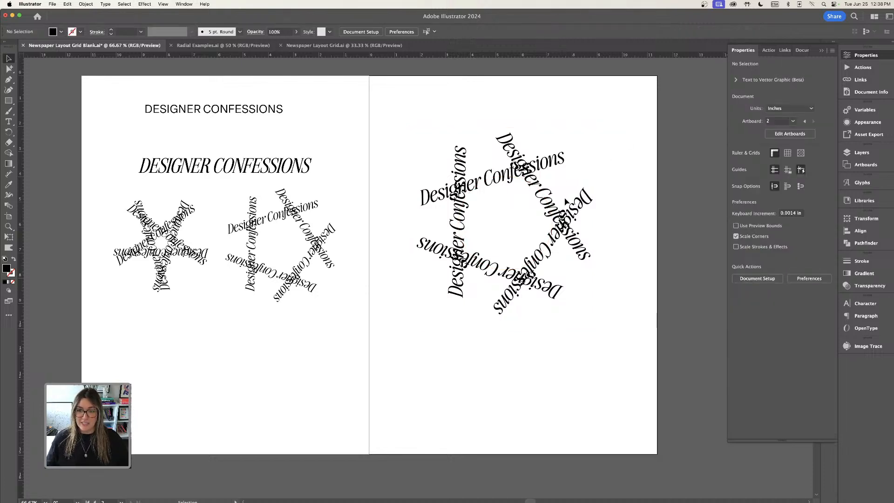
Reduce that radial copy's radius to about 1.65 in and its instances to 3.
left_click(570, 219)
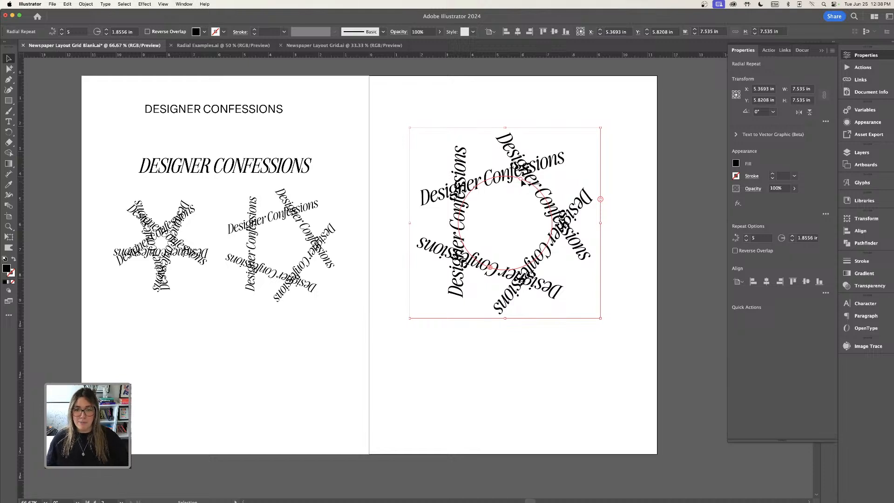
mouse_move(521, 182)
left_mouse_down()
mouse_move(517, 197)
mouse_move(529, 180)
mouse_move(525, 194)
mouse_move(515, 198)
mouse_move(530, 187)
left_mouse_up()
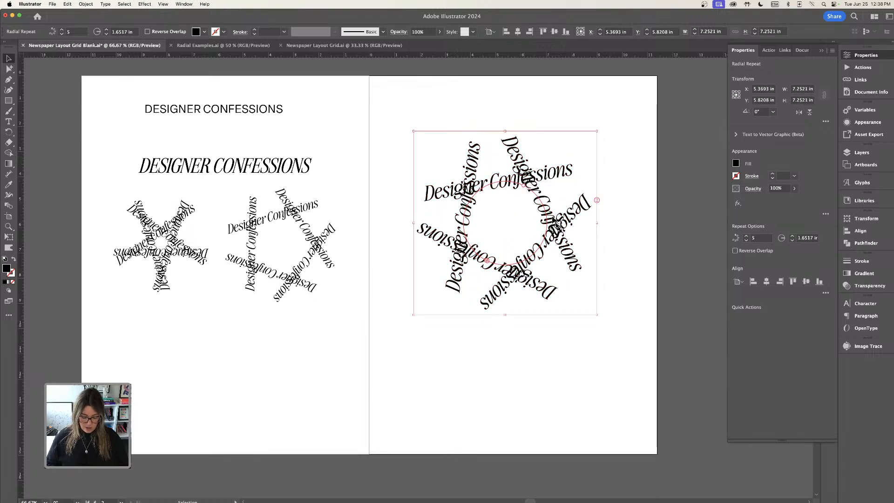
key("super+equal")
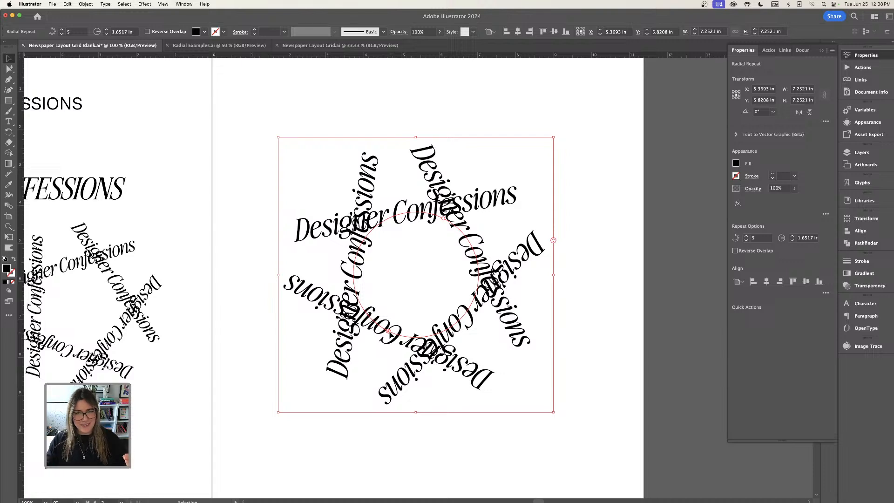
left_click_drag(389, 331, 397, 334)
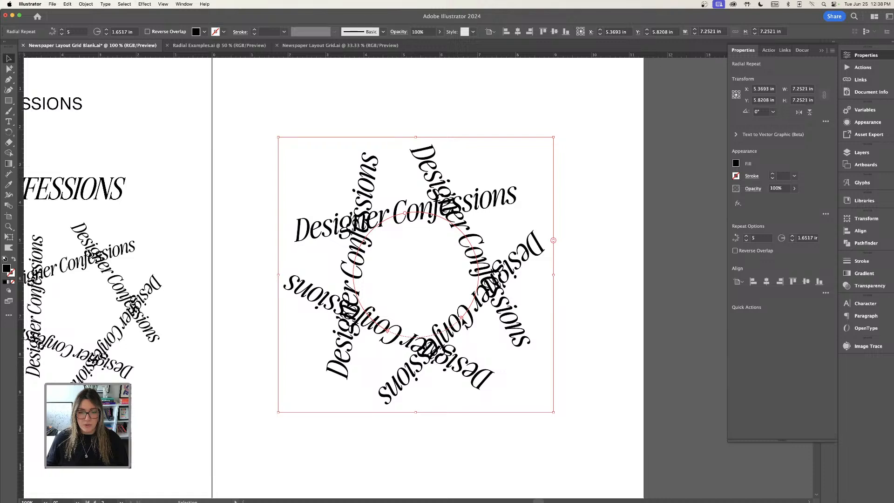
left_click_drag(461, 318, 483, 279)
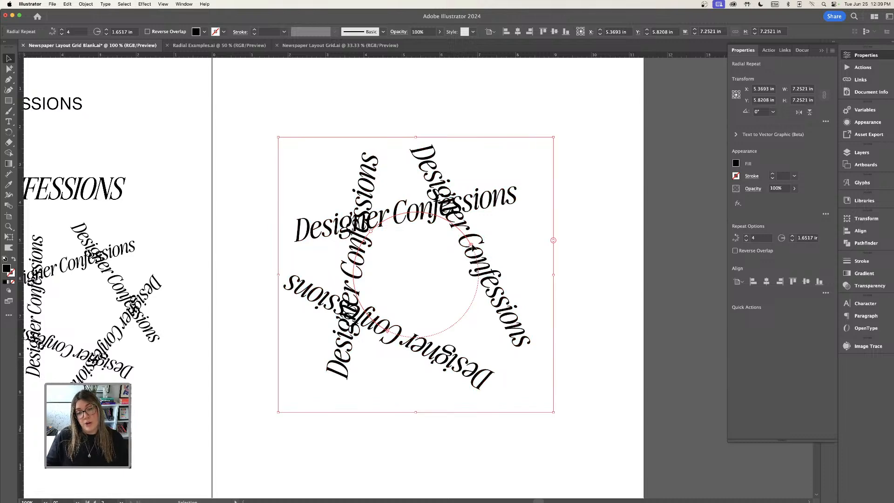
left_click_drag(472, 247, 429, 225)
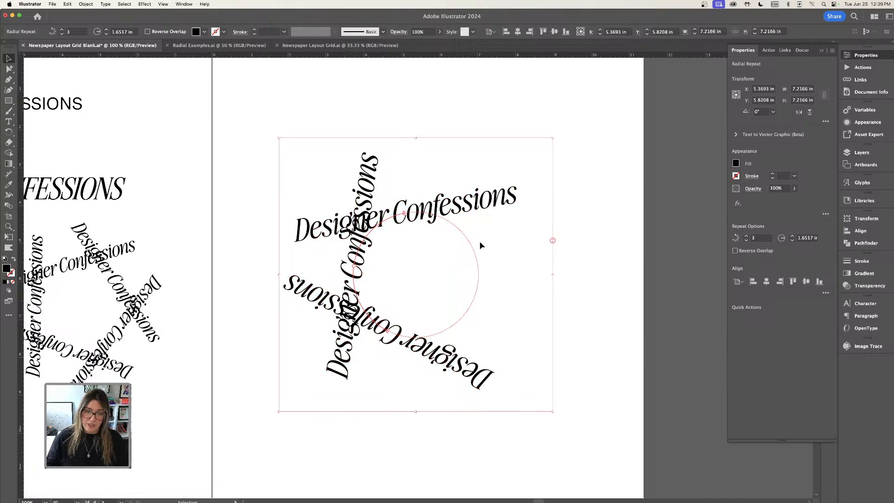
Rotate the three-instance radial repeat to 270°.
left_click(570, 272)
left_click(441, 210)
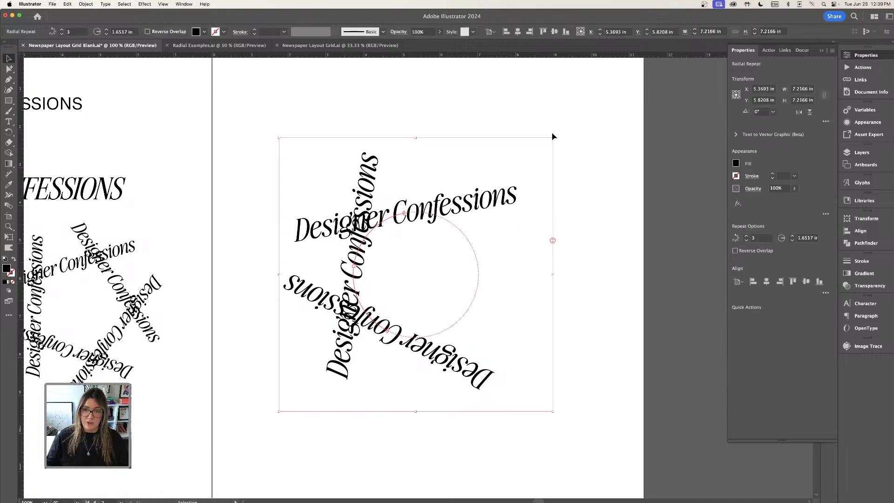
left_click_drag(553, 136, 521, 347)
left_click(578, 343)
left_click(486, 243)
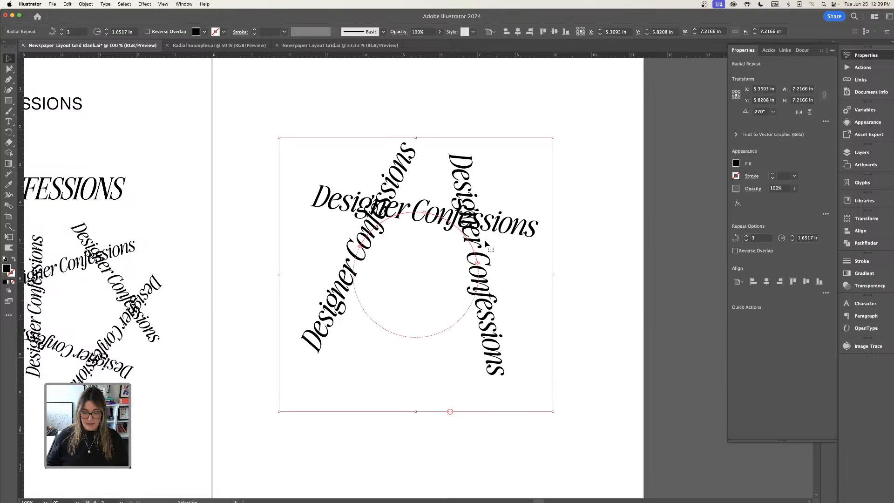
Open the Radial Examples document and inspect the settings of the Editor's Letter radial repeat.
key("super+minus")
scroll(478, 261, "down", 3)
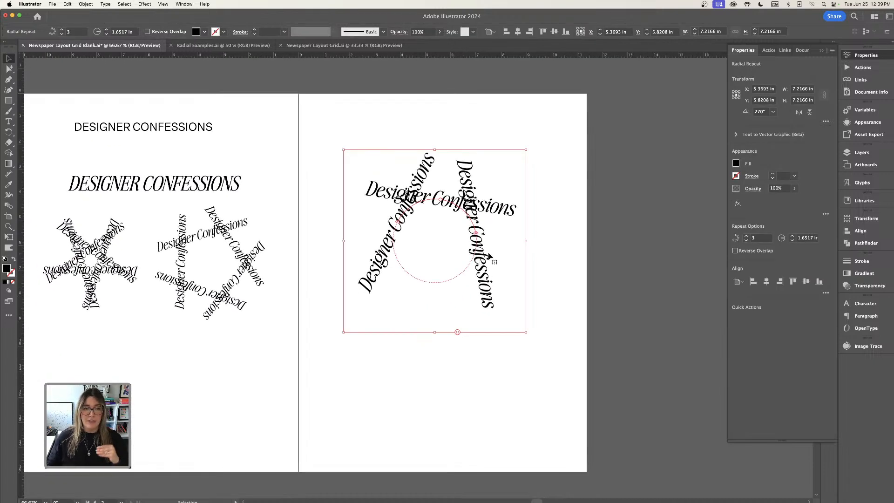
left_click(212, 46)
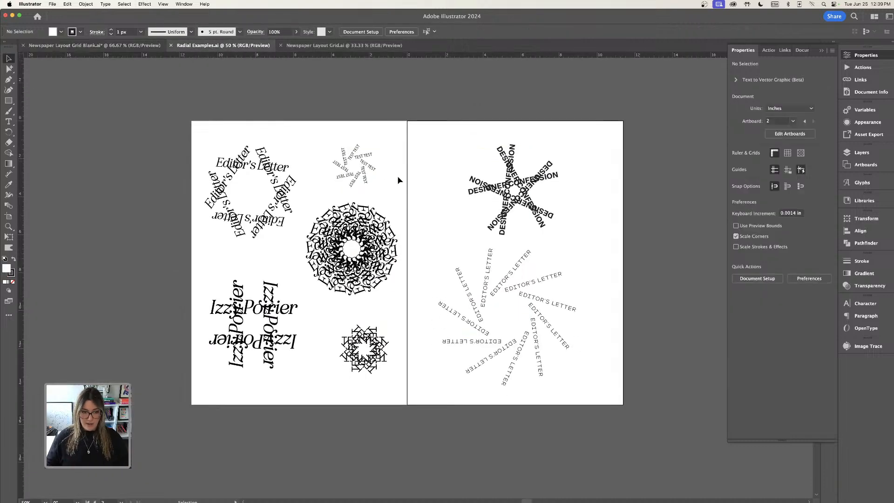
scroll(404, 180, "up", 2)
key("a")
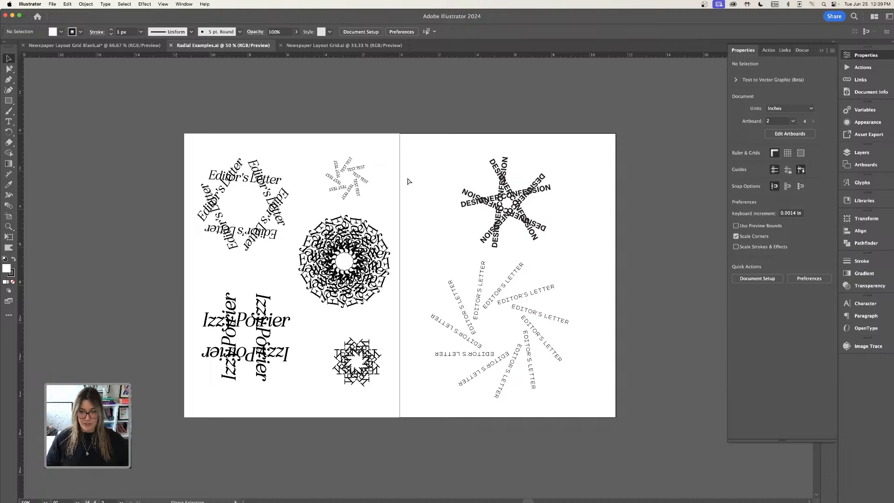
key("super+equal")
left_click(546, 316)
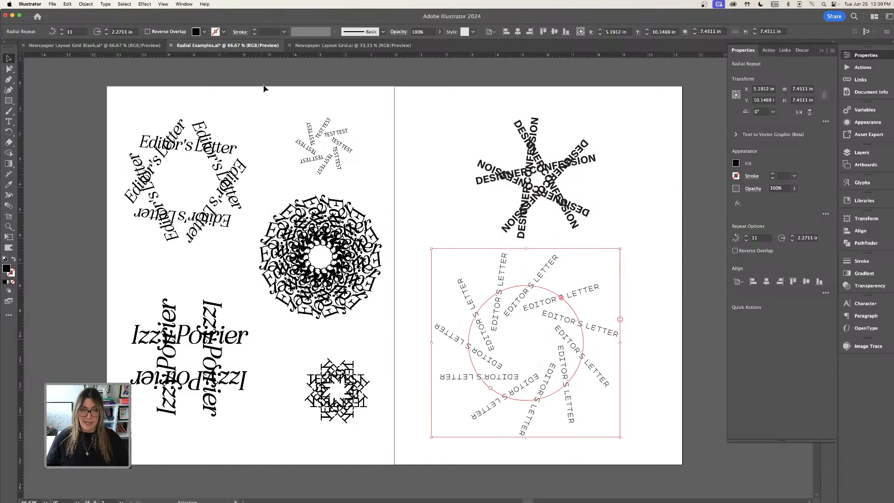
left_click(118, 46)
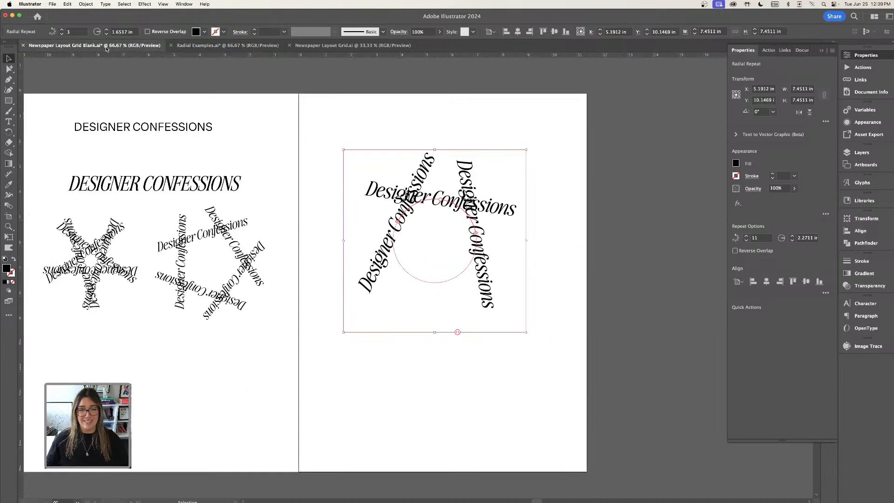
Delete the three-instance radial repeat from the right page.
left_click(491, 205)
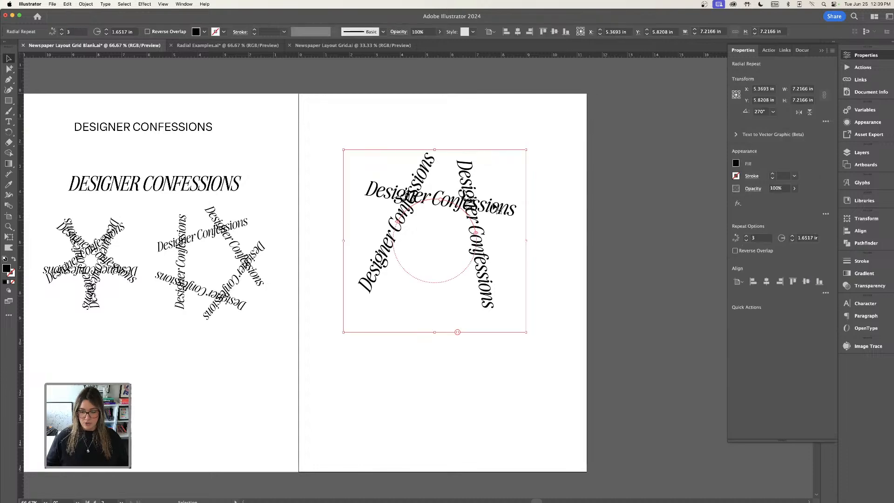
key("Delete")
Duplicate the all-caps Elza Text heading onto the right page.
scroll(458, 231, "left", 3)
scroll(458, 232, "down", 2)
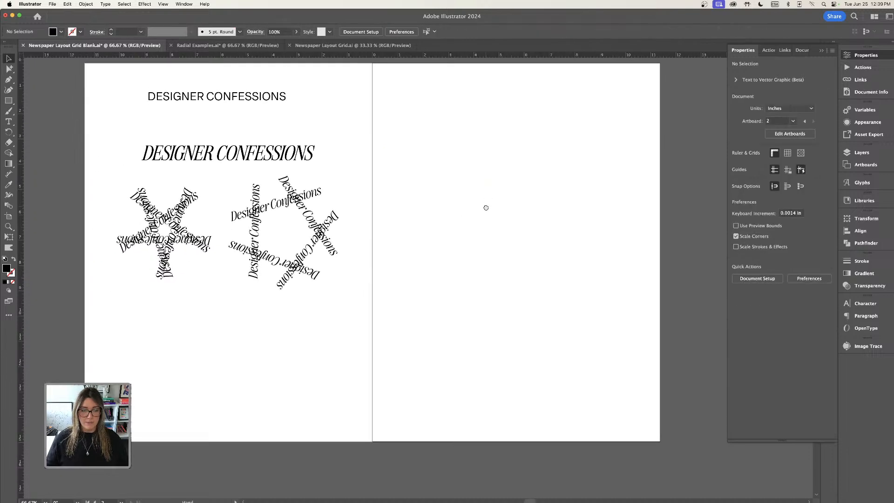
left_click(236, 98)
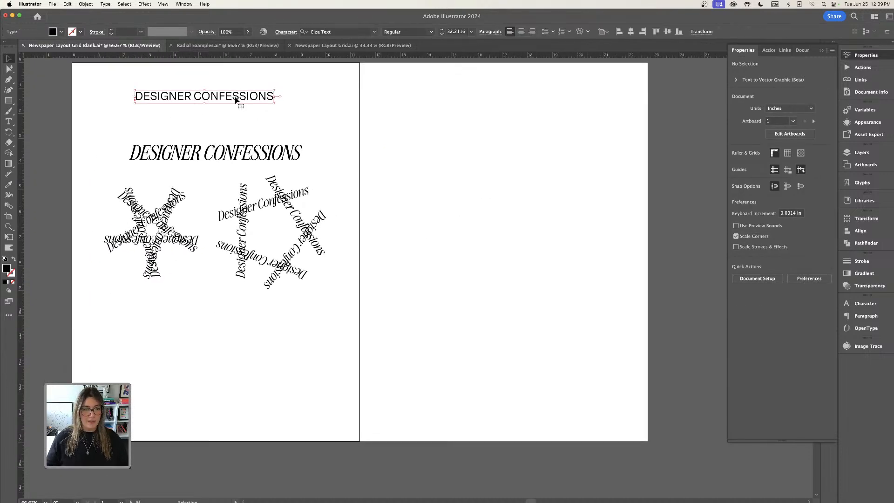
left_click_drag(235, 99, 513, 163)
left_click(509, 189)
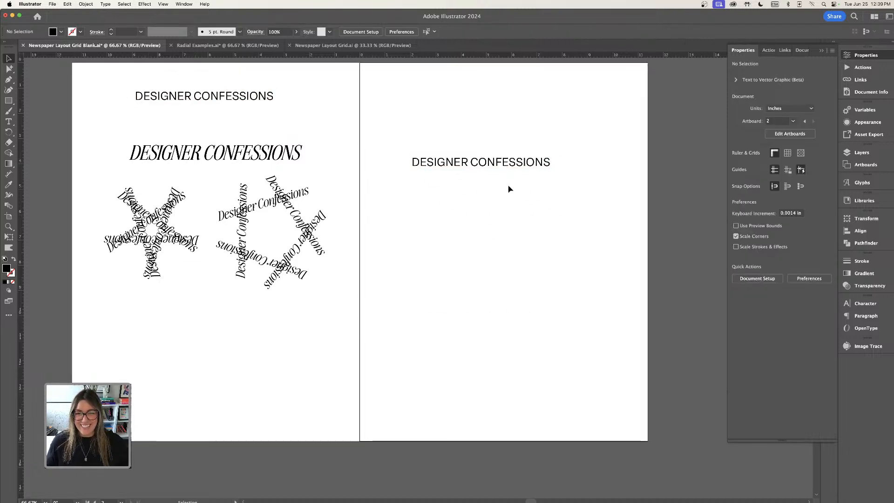
Set the copied heading's font style to Bold.
left_click(505, 171)
left_click(824, 250)
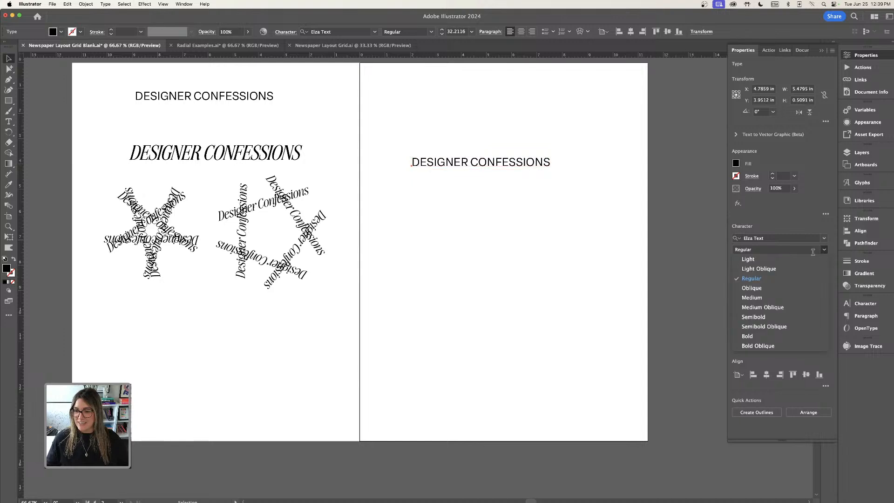
left_click(747, 336)
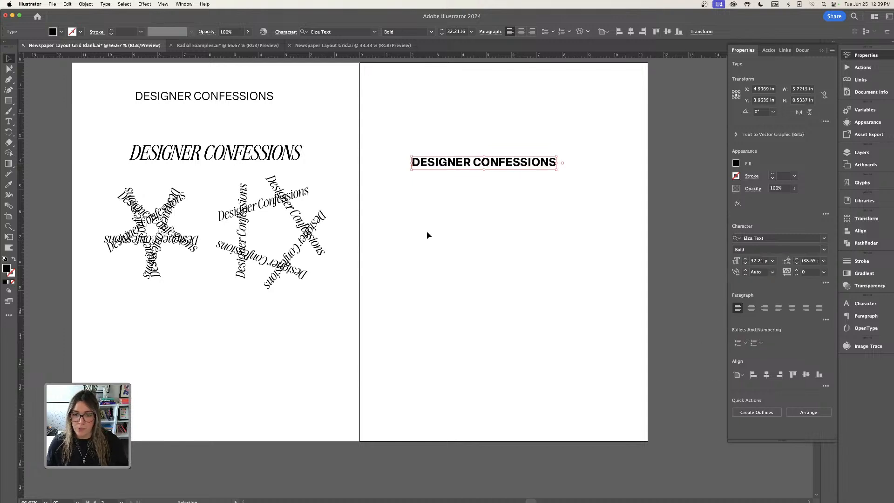
Move the bold Designer Confessions heading higher on the right page.
left_click(425, 236)
left_click(471, 168)
left_click_drag(505, 172, 512, 151)
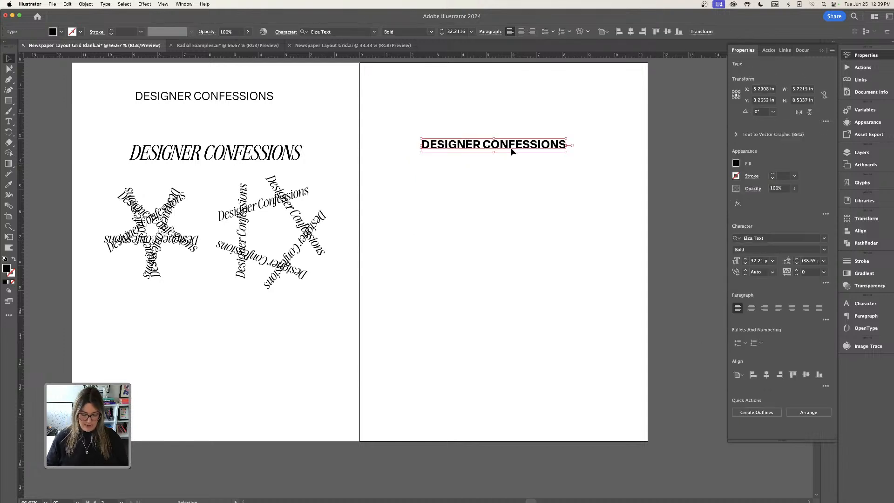
Compare against the finished Newspaper Layout Grid and Radial Examples documents before returning to the blank layout.
left_click(315, 46)
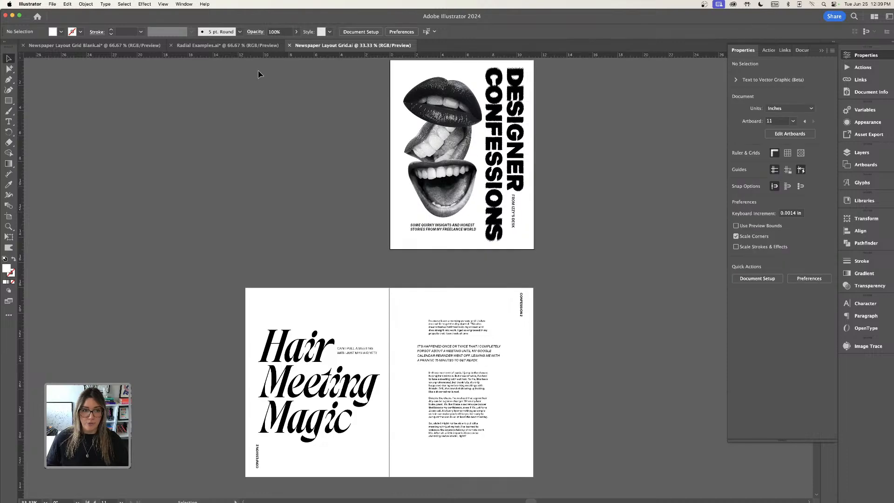
left_click(258, 45)
left_click(615, 272)
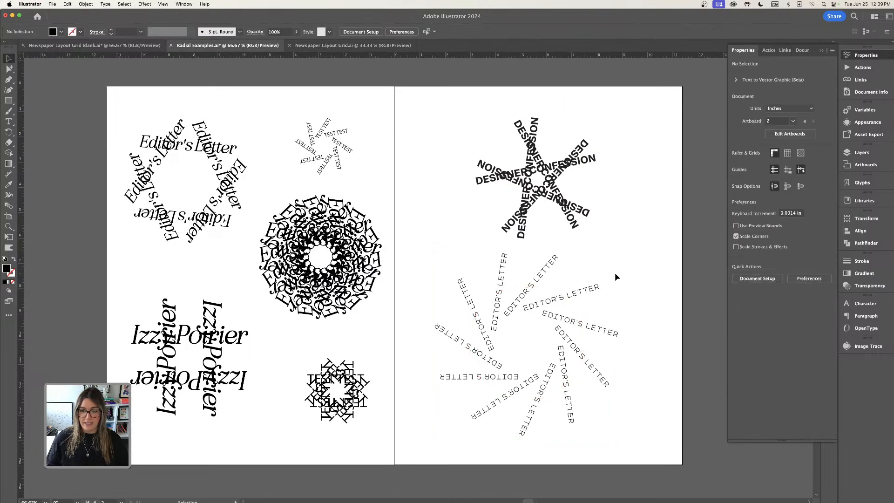
left_click(84, 47)
Rotate the bold heading about 38° and scale it down to about 24.6 pt.
left_click(486, 147)
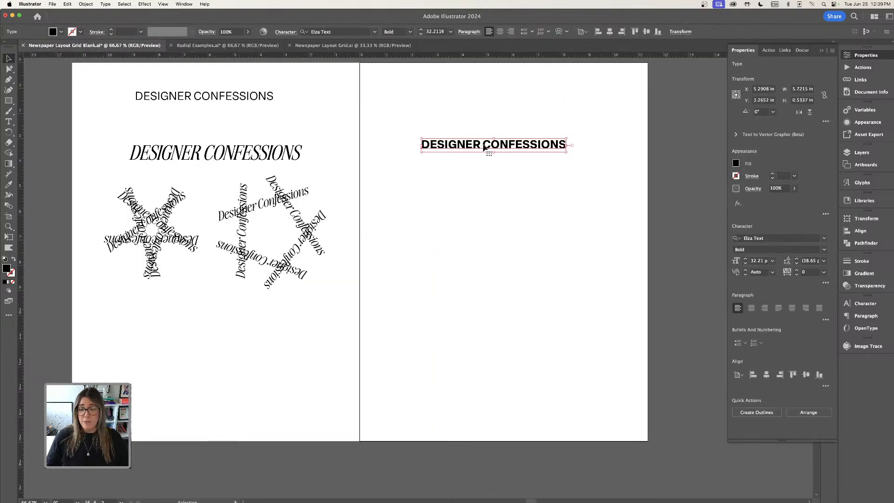
left_click_drag(420, 138, 416, 177)
left_click_drag(536, 124, 559, 146)
key("super+equal")
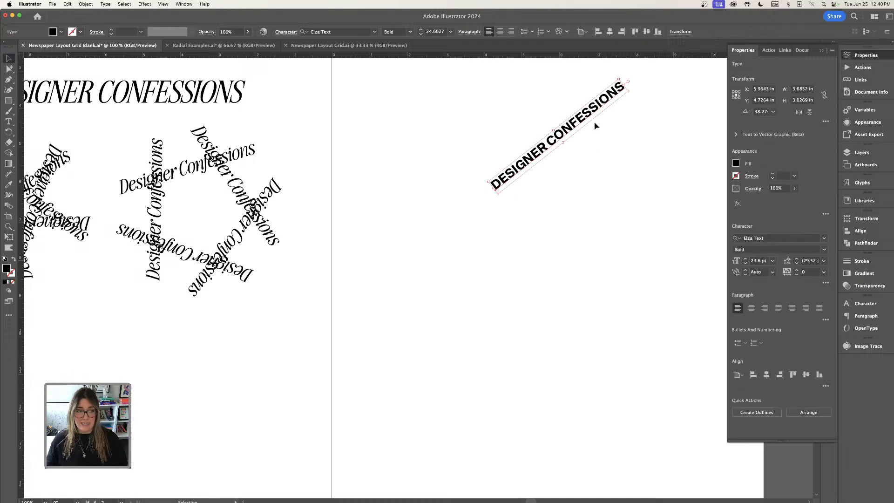
Apply a radial repeat to the rotated heading and widen its radius.
left_click(85, 4)
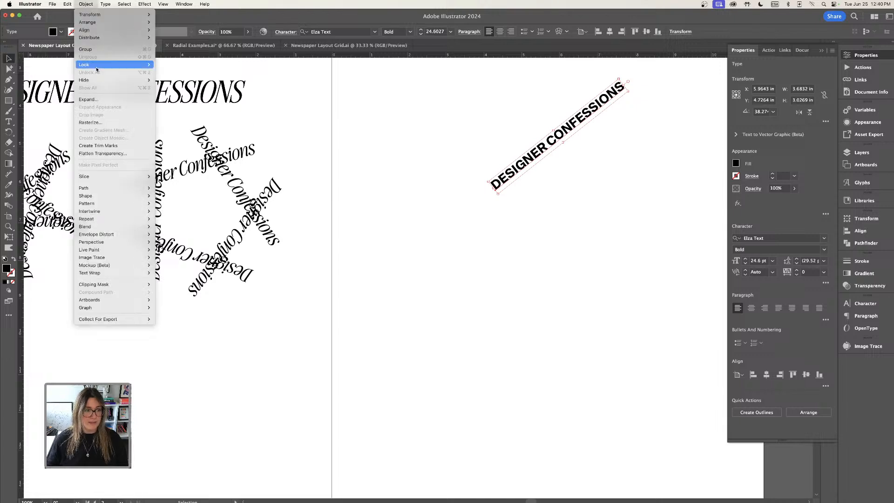
mouse_move(140, 219)
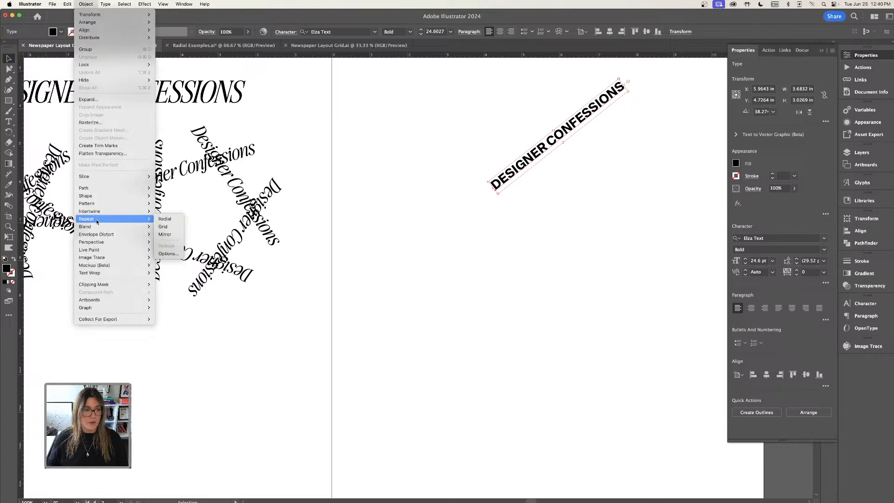
left_click(167, 219)
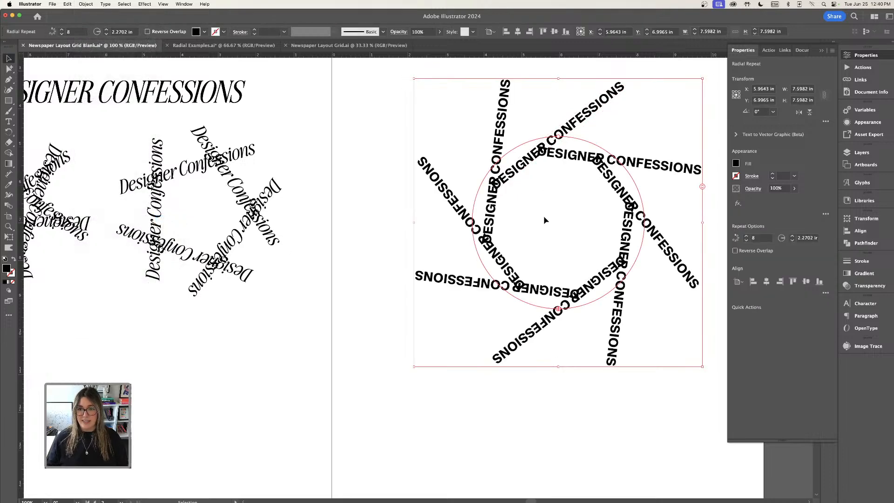
left_click_drag(558, 138, 559, 113)
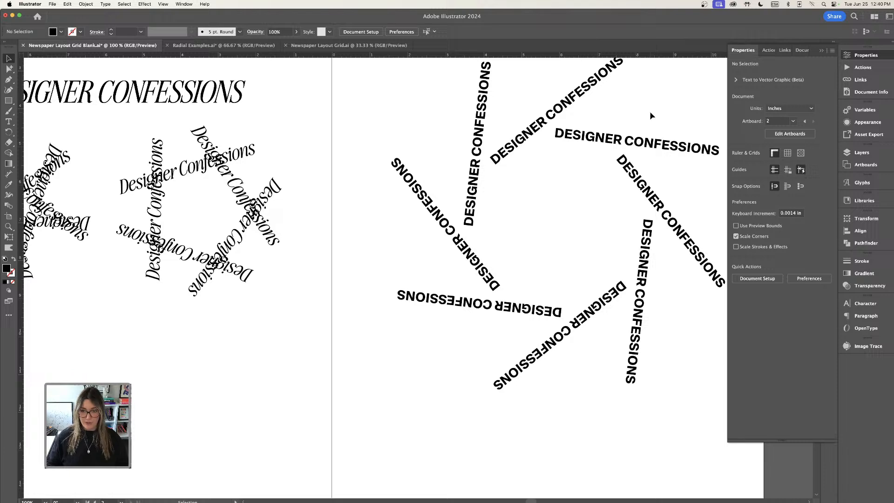
Move the radial repeat toward the top of the right page and scale it down.
key("super+minus")
left_click(584, 189)
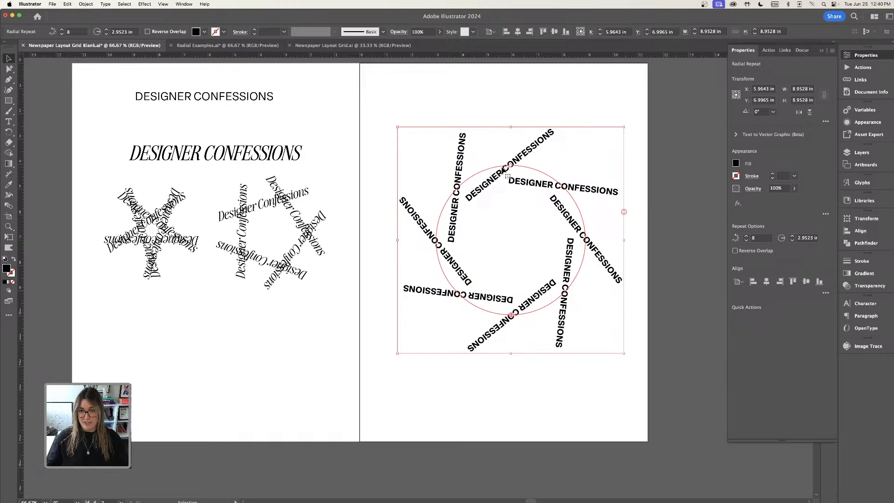
left_click_drag(522, 157, 538, 131)
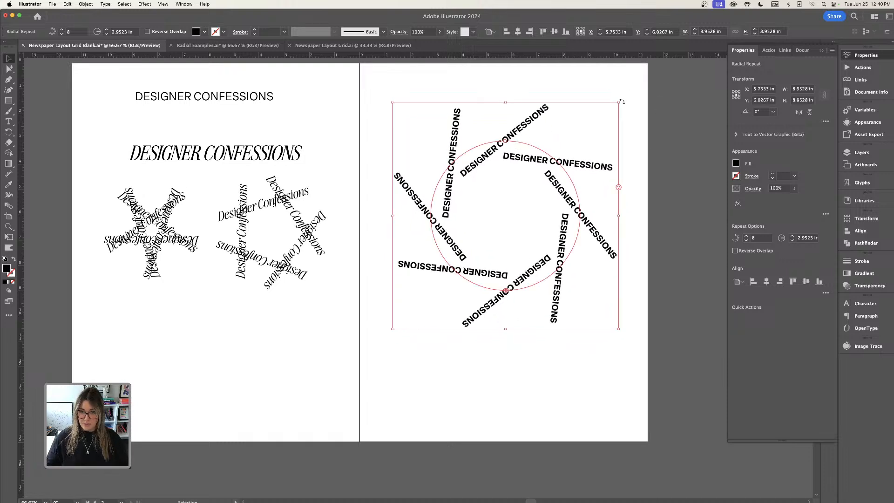
left_click_drag(619, 103, 548, 170)
Duplicate the radial repeat lower on the page and shrink the copy's radius.
left_click(539, 266)
left_click_drag(533, 215, 574, 296)
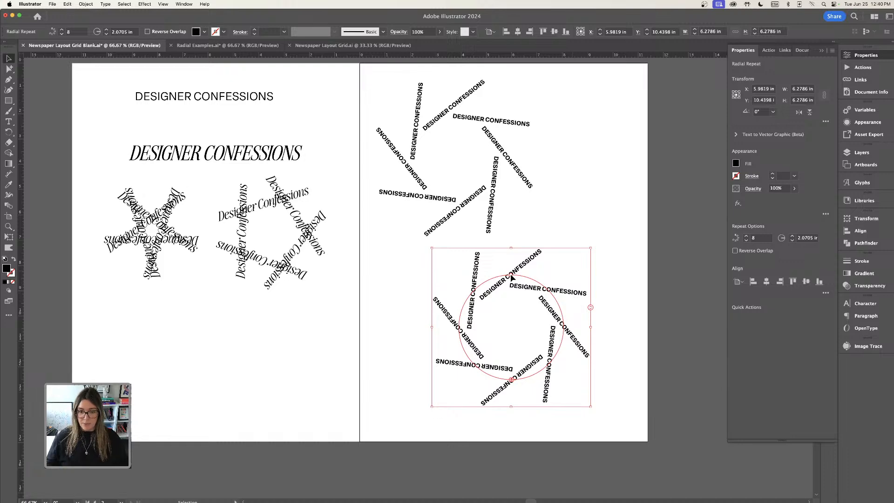
key("super+equal")
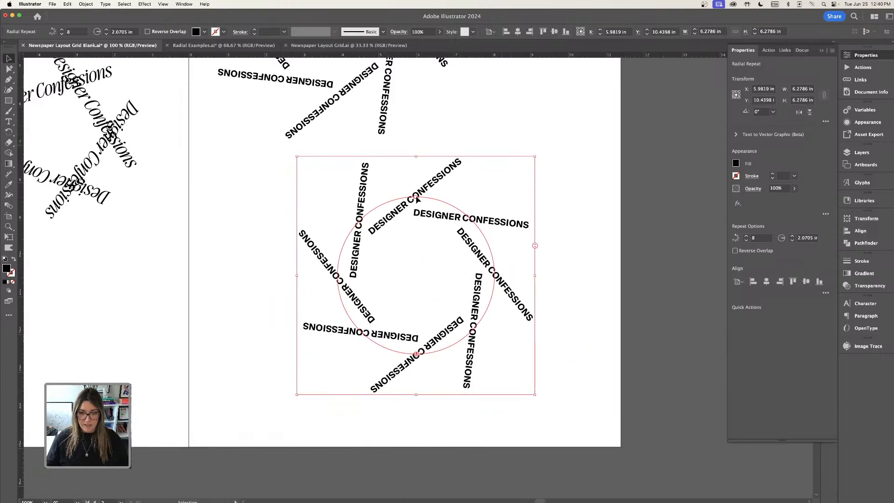
left_click_drag(416, 198, 413, 248)
left_click(548, 222)
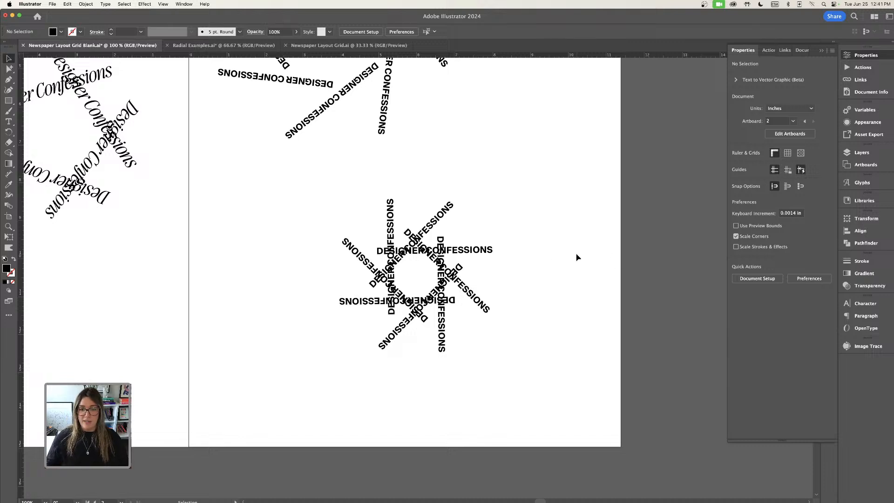
Move the smaller radial copy toward the right side of the page.
left_click_drag(473, 254, 553, 171)
key("super+minus")
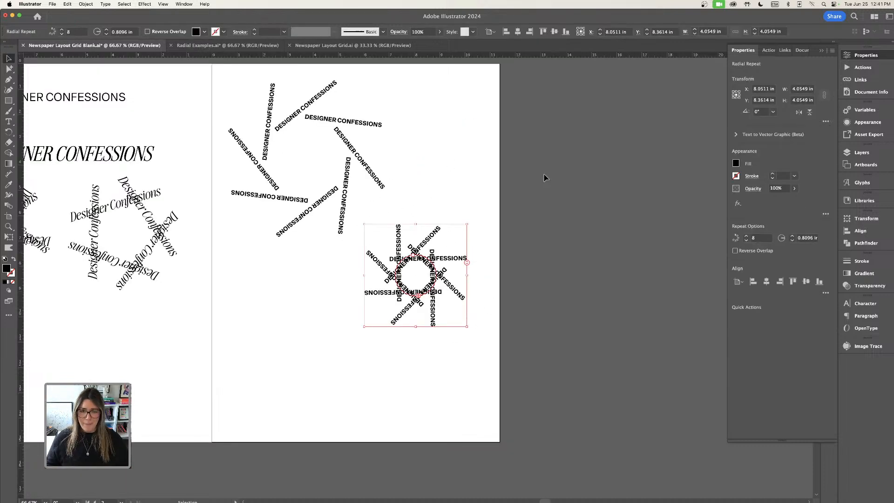
scroll(488, 156, "down", 2)
scroll(488, 155, "left", 2)
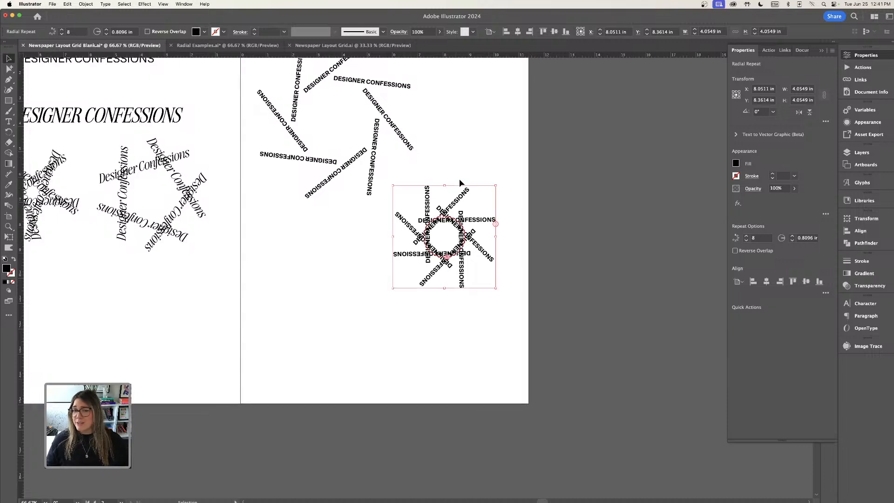
left_click_drag(466, 235, 384, 258)
left_click(445, 242)
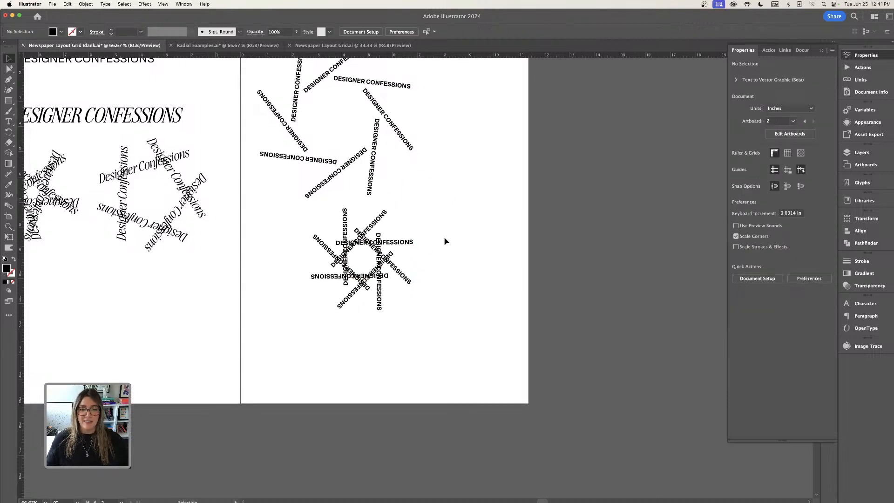
Scale down the larger radial repeat and rearrange both repeats on the right page.
scroll(444, 242, "left", 2)
left_click_drag(416, 149, 506, 163)
key("super+minus")
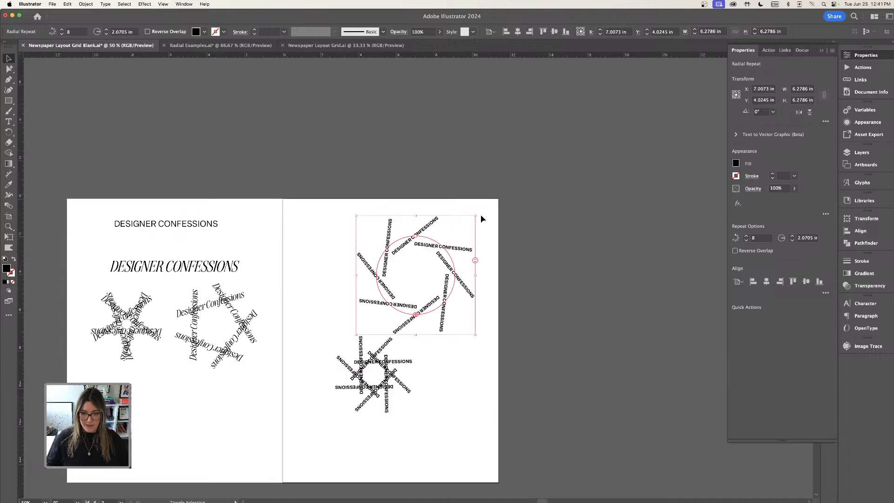
left_click_drag(475, 215, 449, 242)
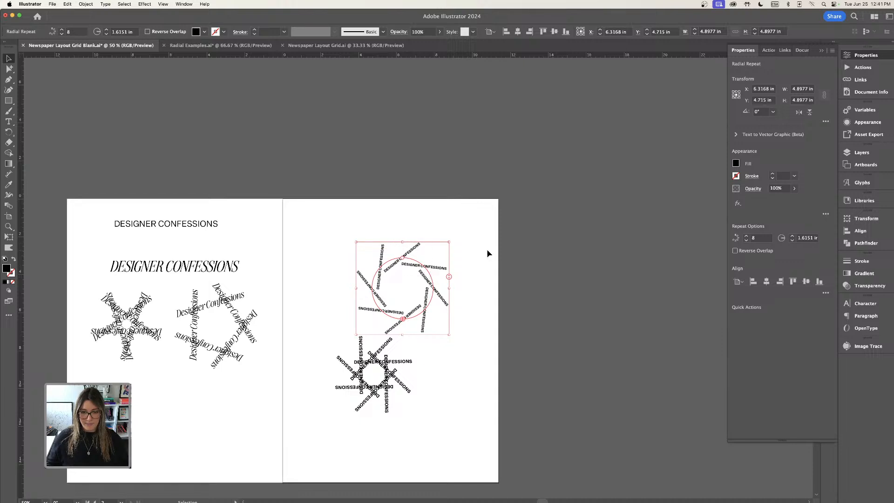
left_click_drag(447, 270, 509, 196)
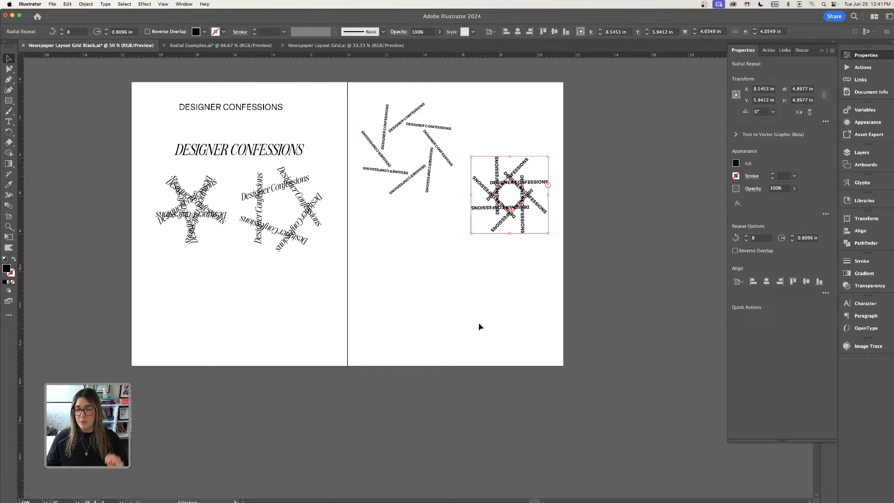
Add a point text with the designer's first name below the radial repeats.
key("t")
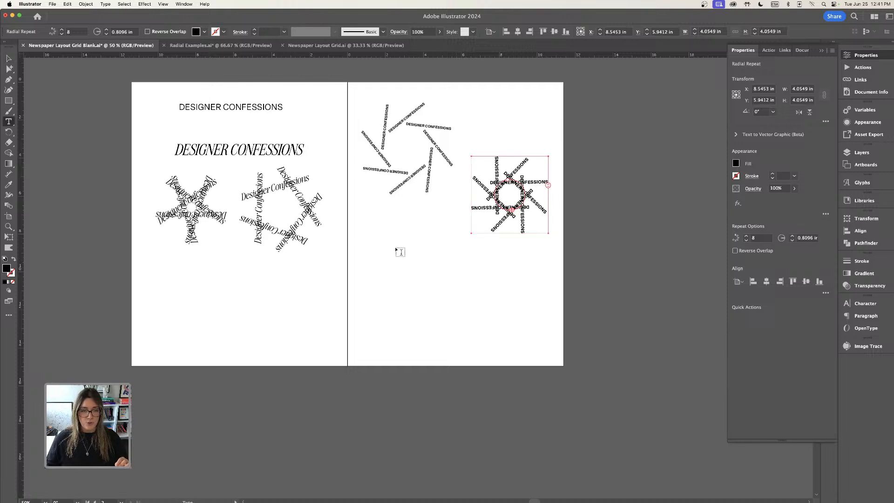
left_click(401, 252)
key("super+equal")
key("super+equal")
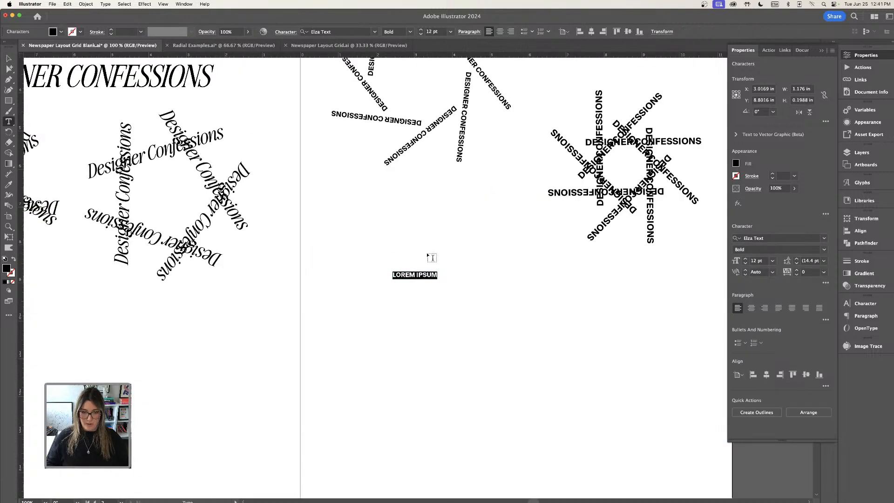
type("IZZY IS")
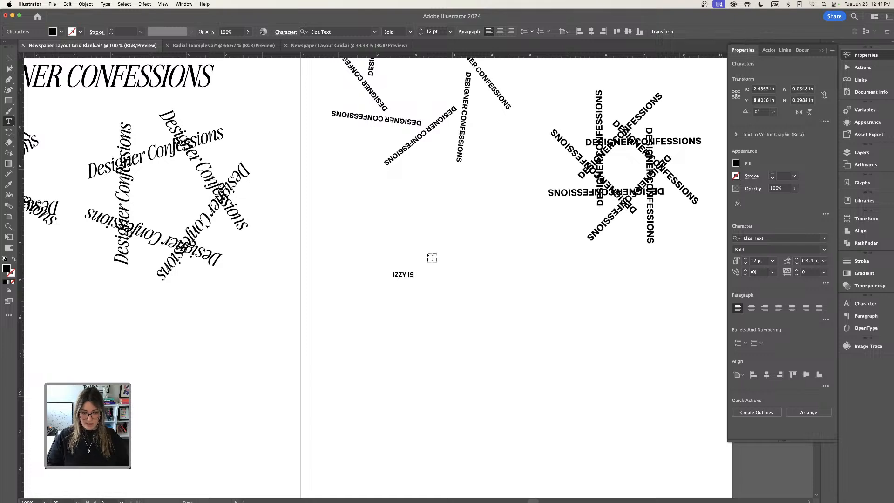
key("BackSpace")
key("BackSpace")
key("BackSpace")
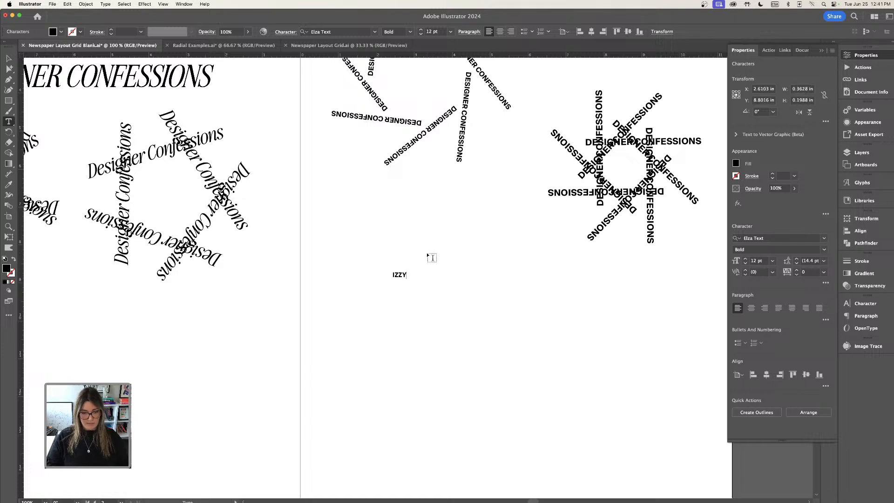
Rotate the name text about 38° and enlarge it to about 29 pt.
left_click(9, 59)
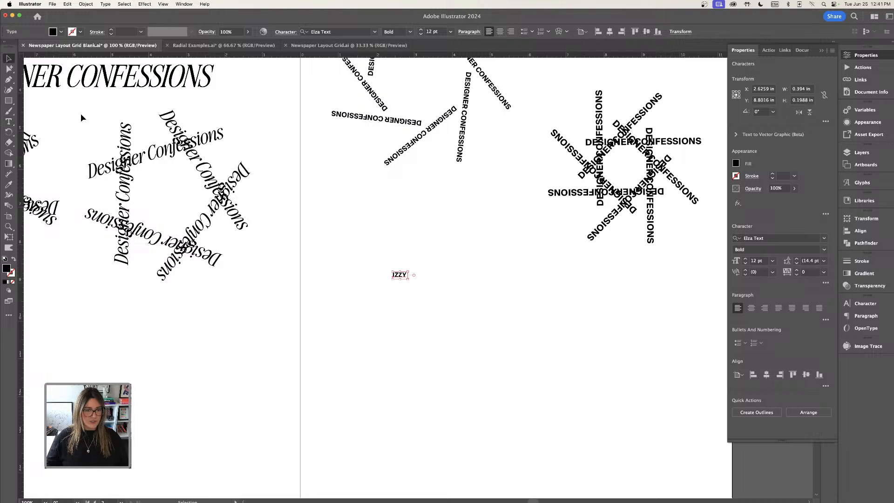
left_click(419, 275)
left_click(404, 277)
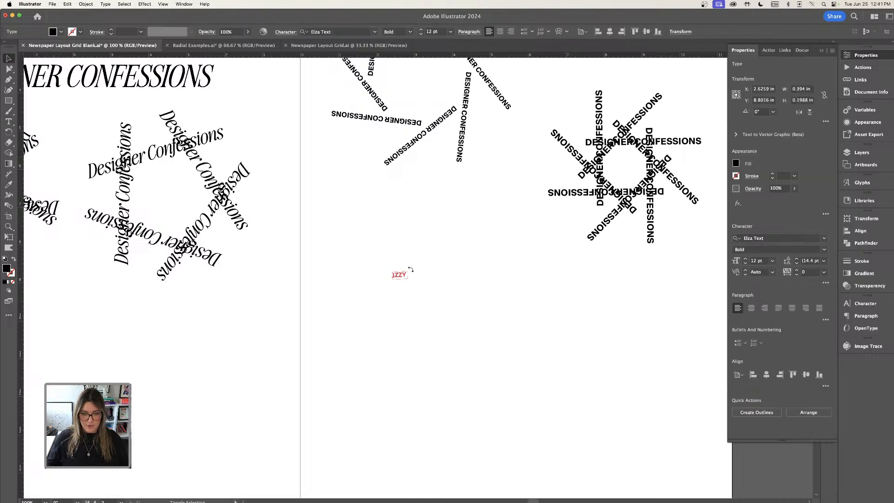
left_click_drag(408, 272, 427, 252)
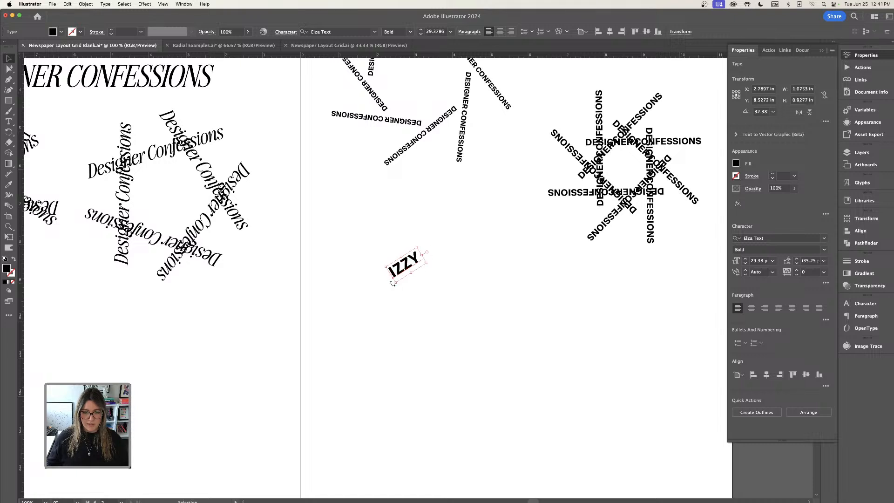
left_click(391, 285)
left_click(398, 266)
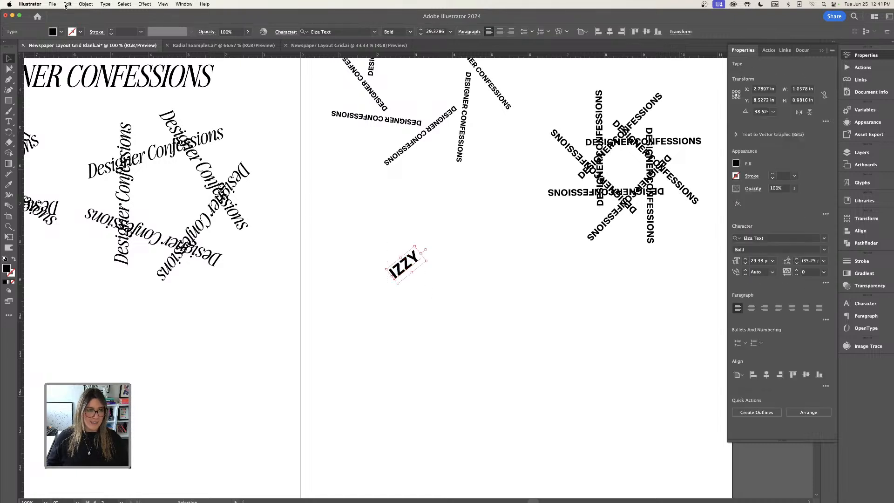
Apply a radial repeat to the rotated name text.
left_click(86, 4)
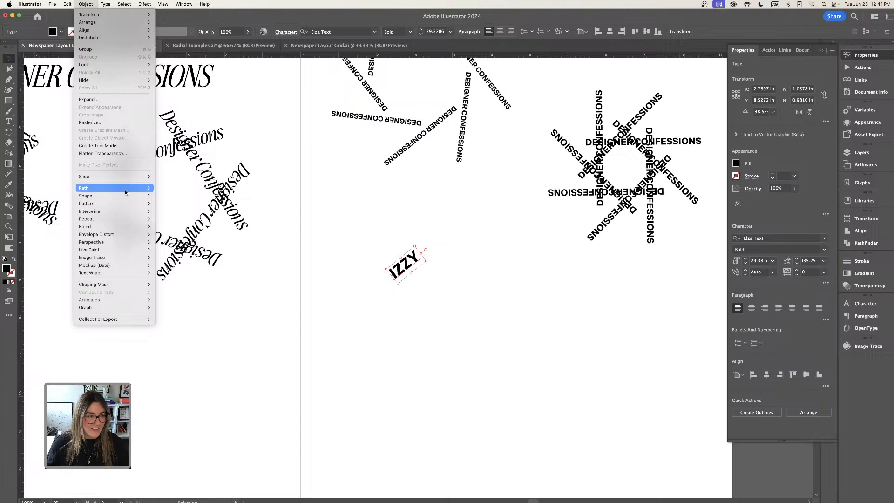
mouse_move(119, 212)
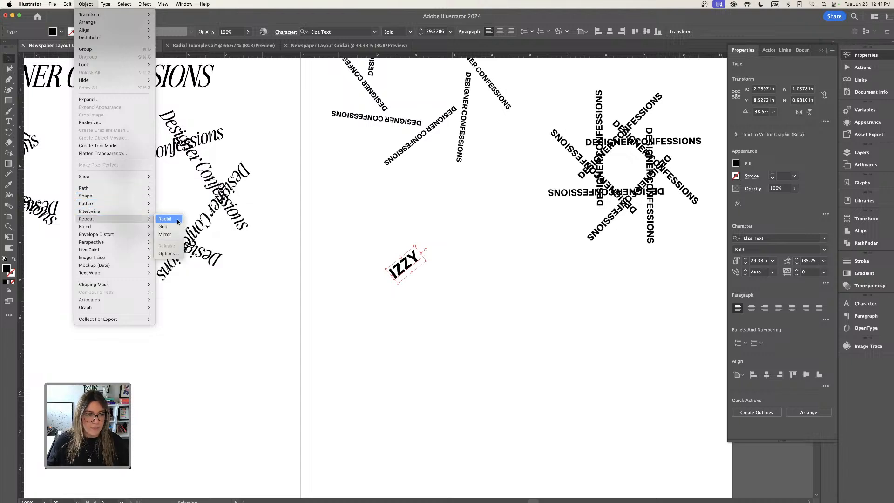
left_click(178, 222)
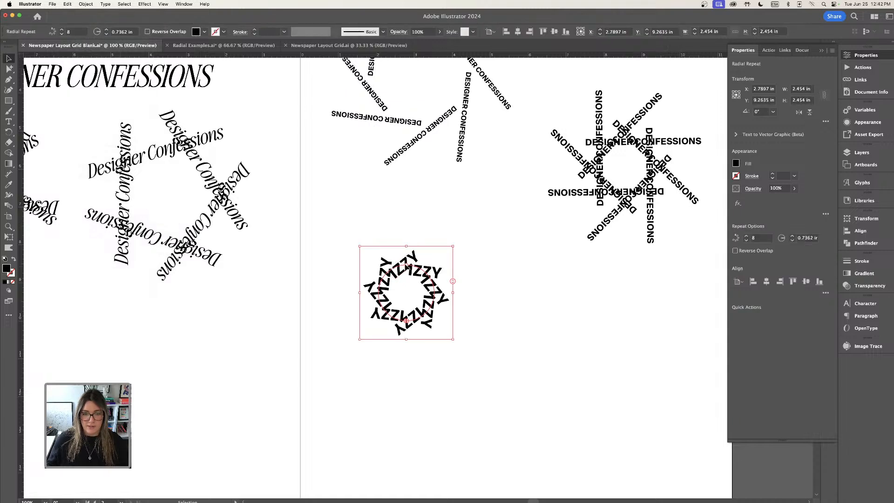
Widen the name repeat's radius and move it into place on the right page.
left_click_drag(406, 265, 407, 253)
left_click(468, 279)
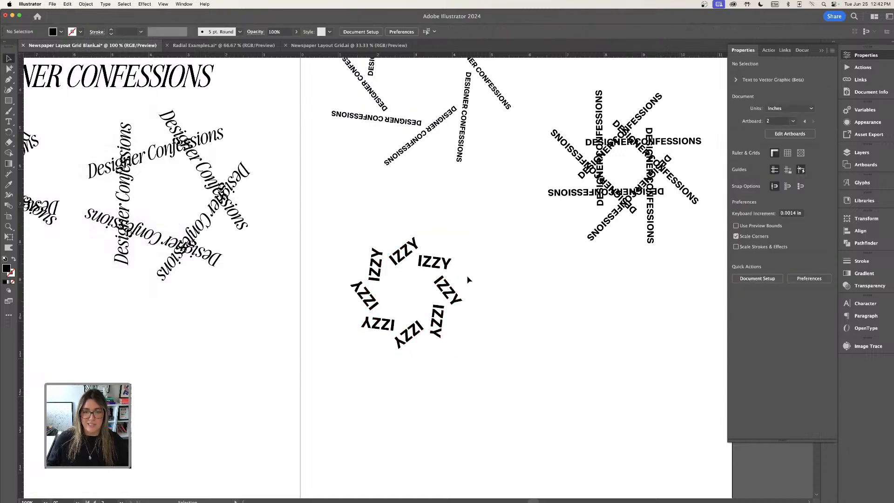
left_click(436, 267)
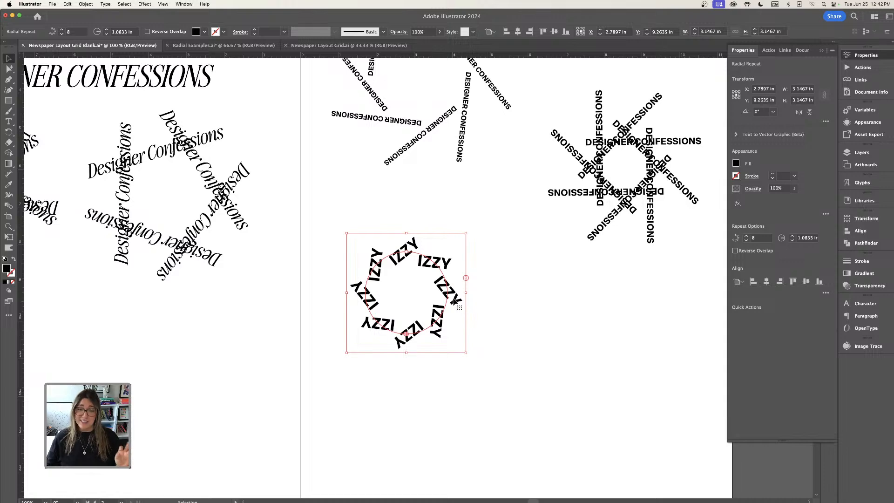
left_click_drag(454, 301, 449, 290)
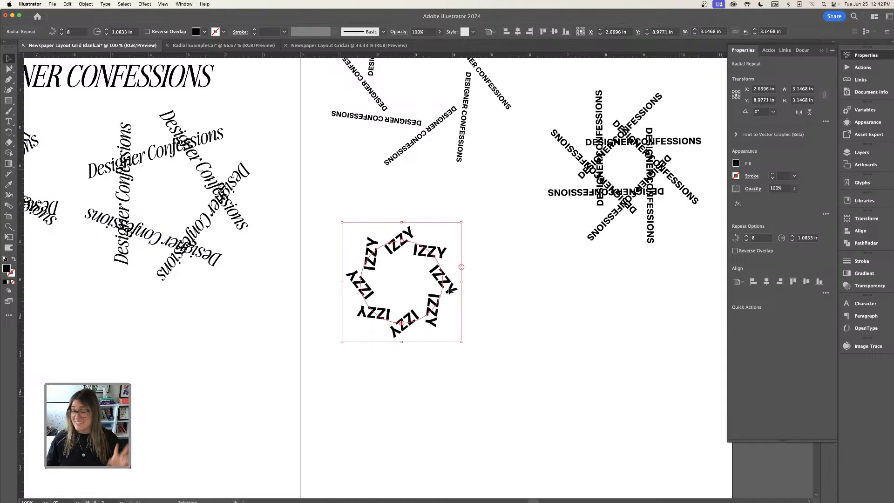
key("super+minus")
left_click_drag(472, 311, 515, 258)
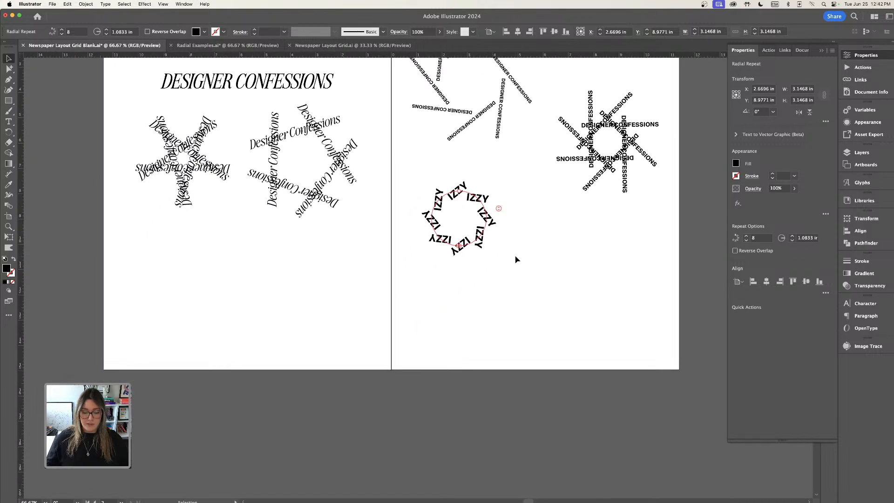
Add a new landscape artboard below the two-page spread.
key("super+minus")
left_click_drag(493, 325, 523, 256)
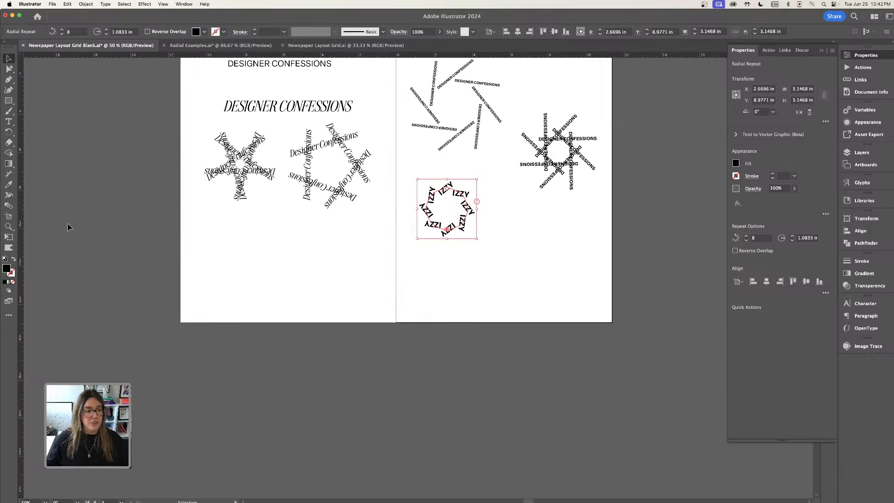
left_click(9, 217)
scroll(236, 333, "down", 3)
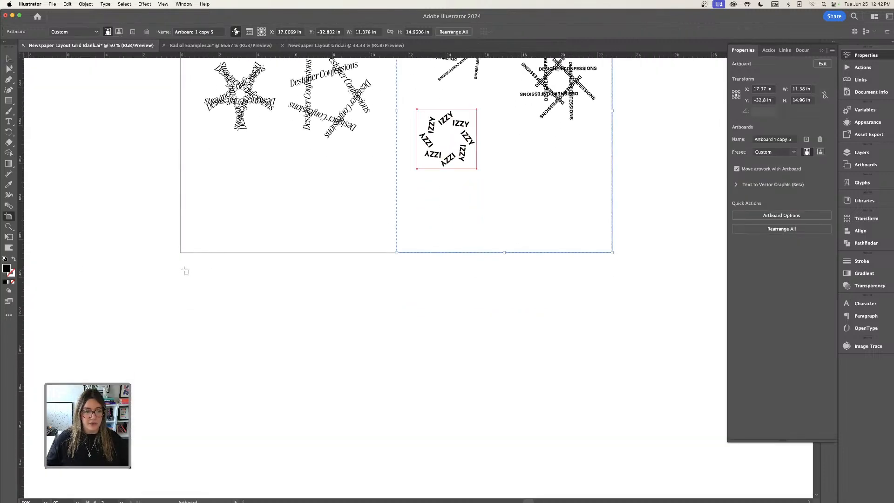
mouse_move(184, 270)
left_mouse_down()
mouse_move(597, 445)
mouse_move(608, 498)
mouse_move(613, 452)
left_mouse_up()
left_click(8, 59)
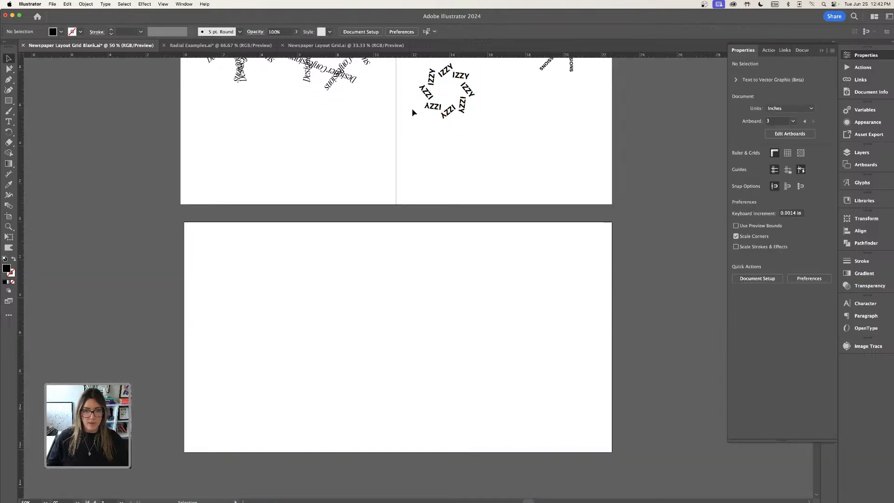
Shift the name repeat slightly on the right page and place a copy of it on the new artboard.
left_click_drag(453, 111, 474, 112)
left_click(546, 162)
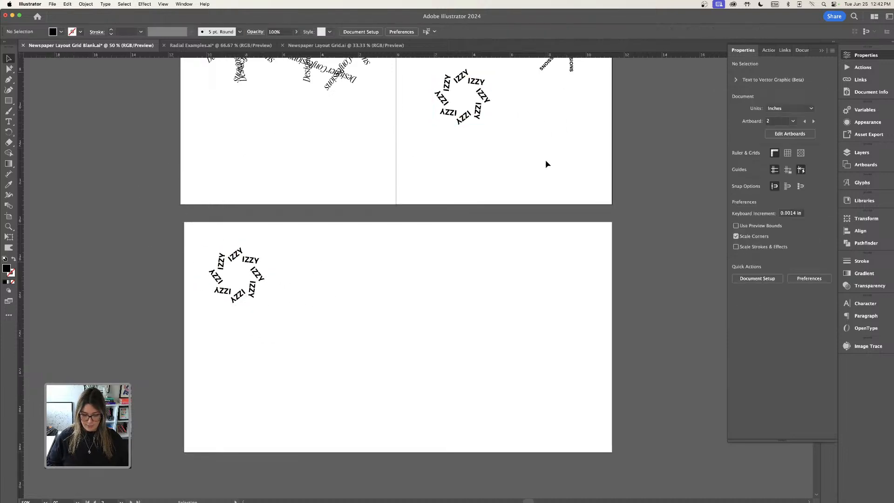
Make a new pattern from the copied name radial repeat.
key("super+equal")
key("space")
left_click_drag(351, 318, 473, 253)
left_click_drag(240, 158, 318, 221)
left_click(86, 4)
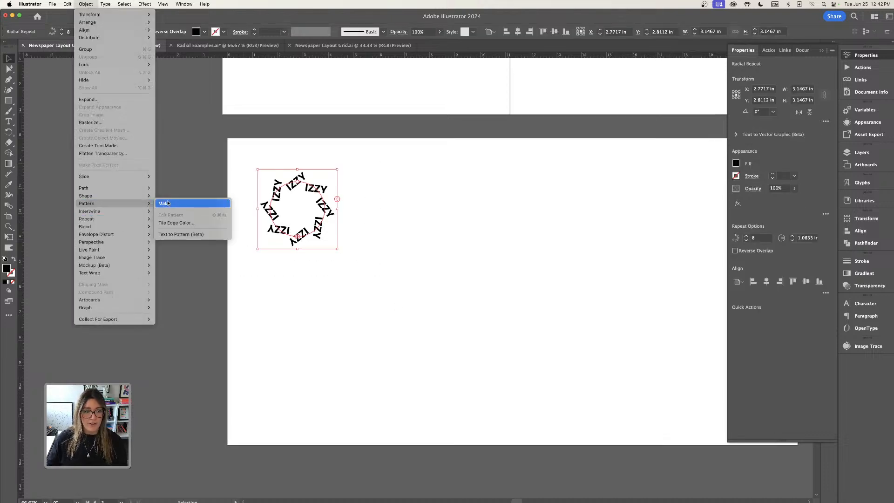
left_click(164, 204)
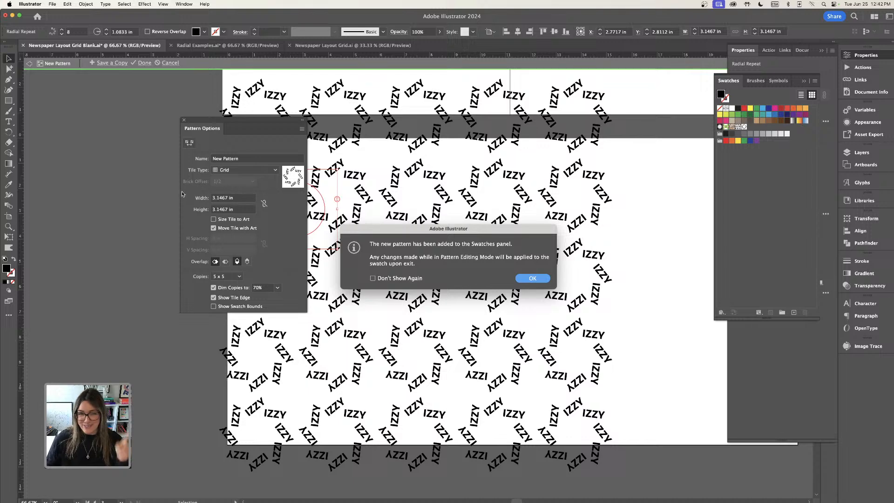
left_click(538, 279)
Set the pattern's tile type to Brick by Row with a 3/4 brick offset and finish editing it.
left_click(249, 173)
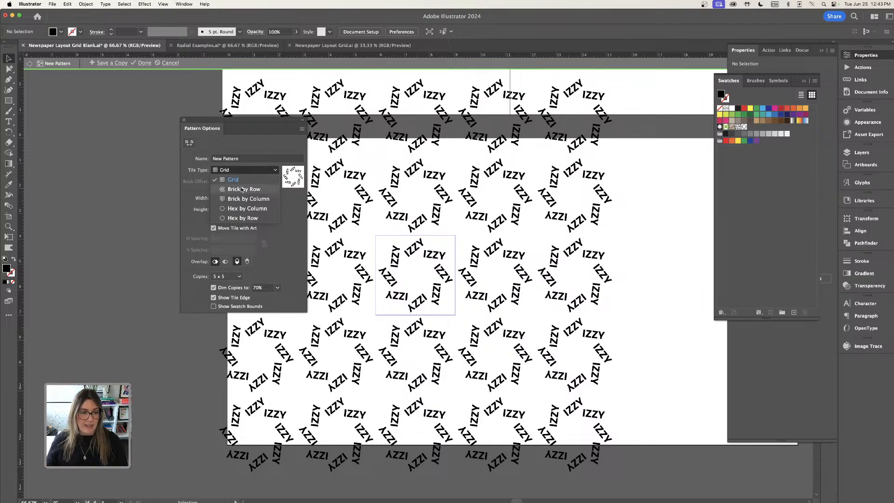
left_click(242, 190)
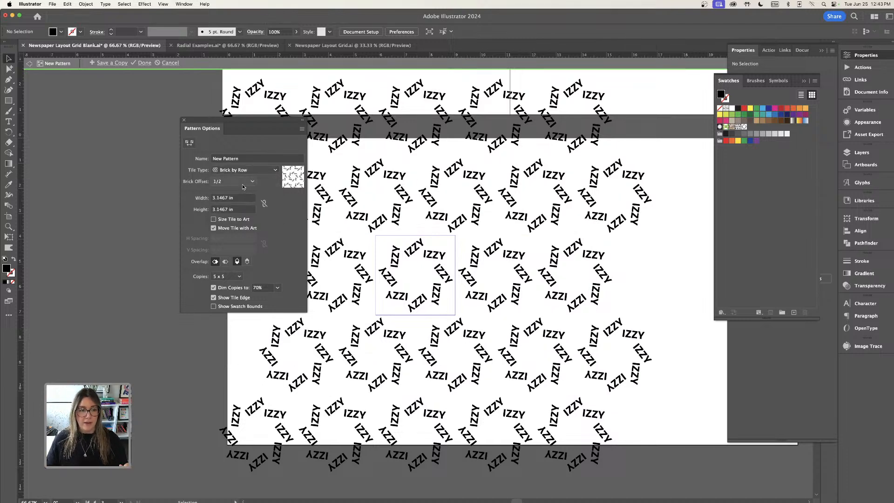
left_click(243, 183)
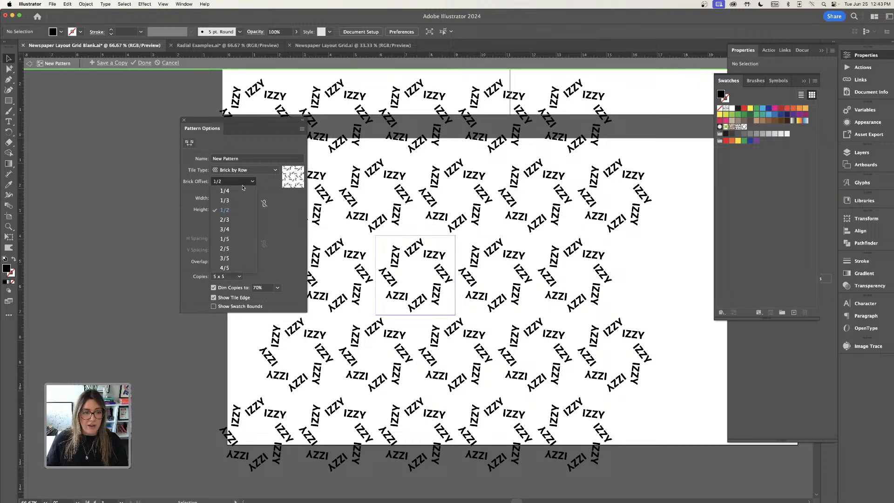
left_click(237, 230)
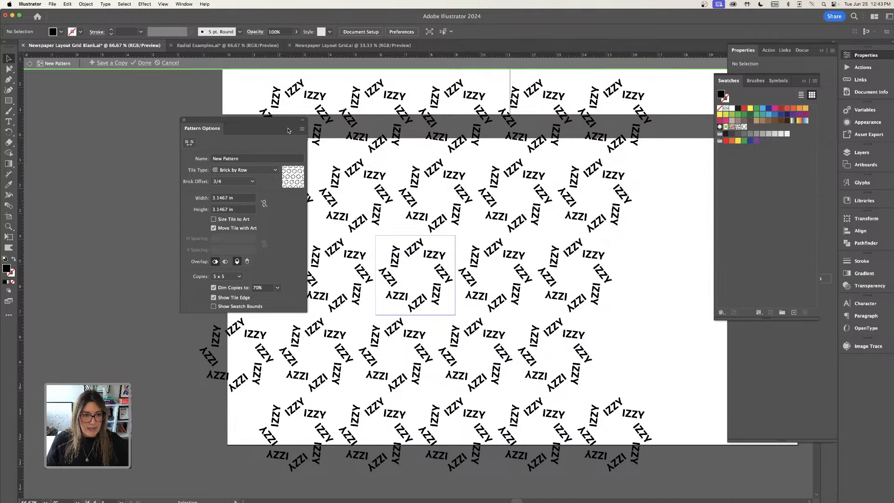
left_click_drag(276, 119, 290, 98)
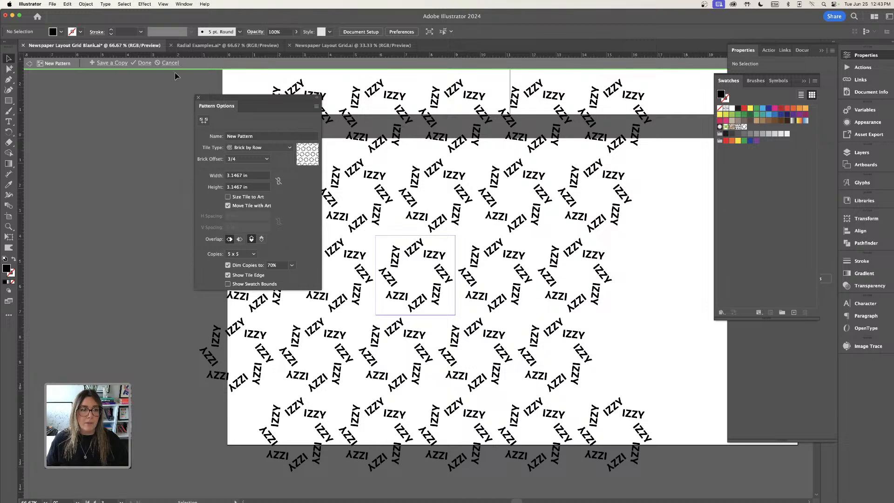
left_click(143, 64)
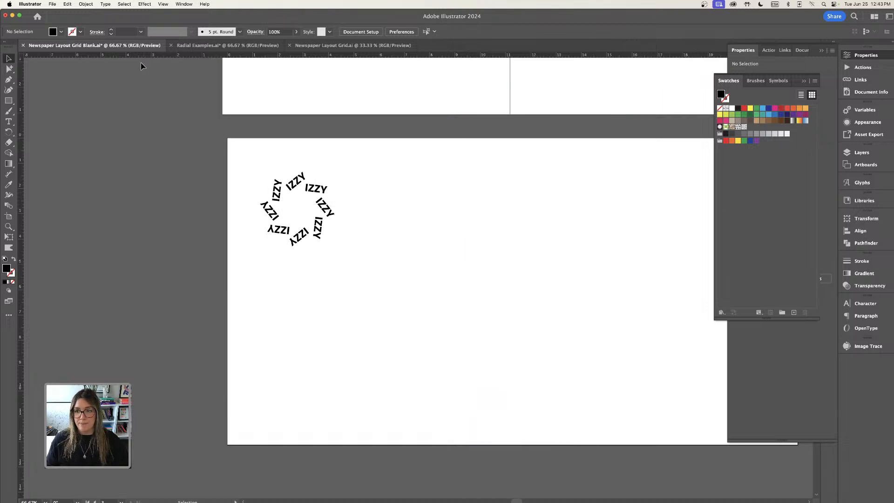
Move the name repeat off the artboard onto the pasteboard and open the Swatches panel.
left_click_drag(314, 211, 185, 162)
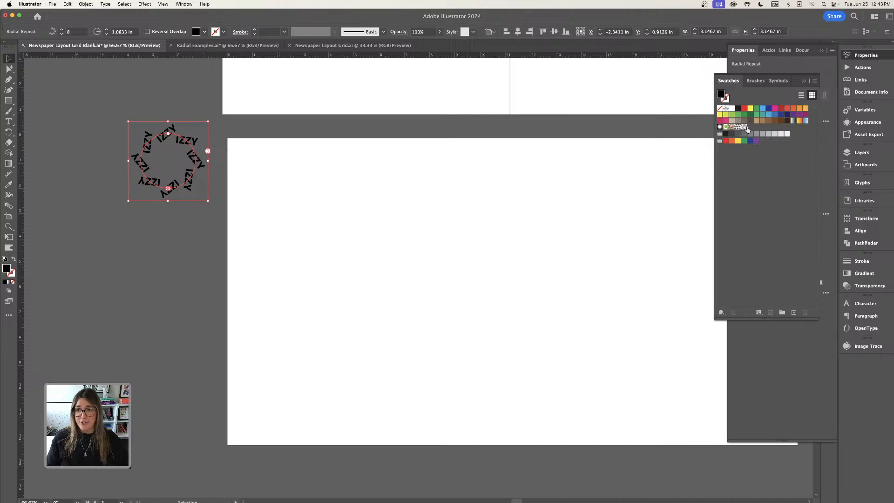
mouse_move(795, 81)
left_mouse_down()
mouse_move(783, 96)
mouse_move(892, 367)
mouse_move(829, 118)
mouse_move(870, 142)
mouse_move(866, 150)
left_mouse_up()
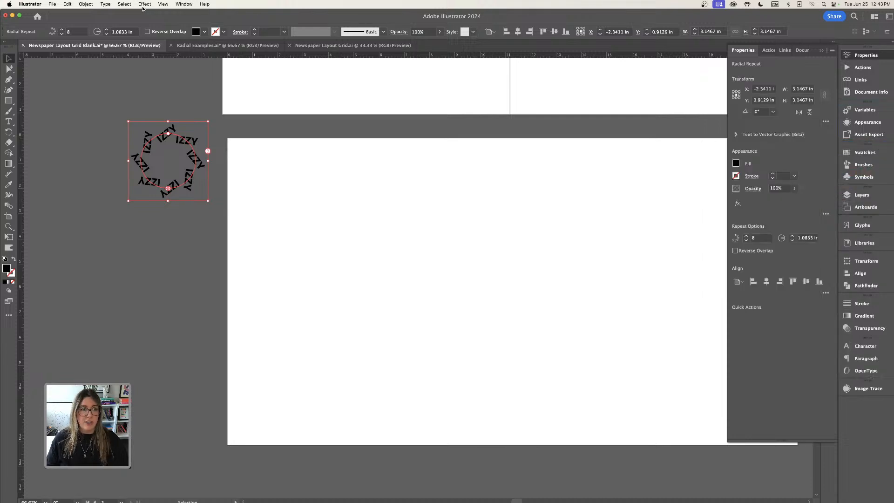
left_click(183, 5)
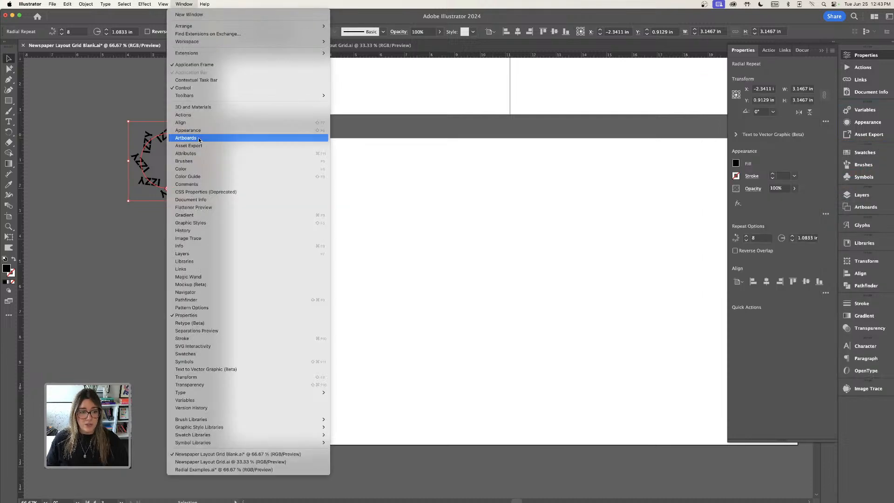
left_click(213, 353)
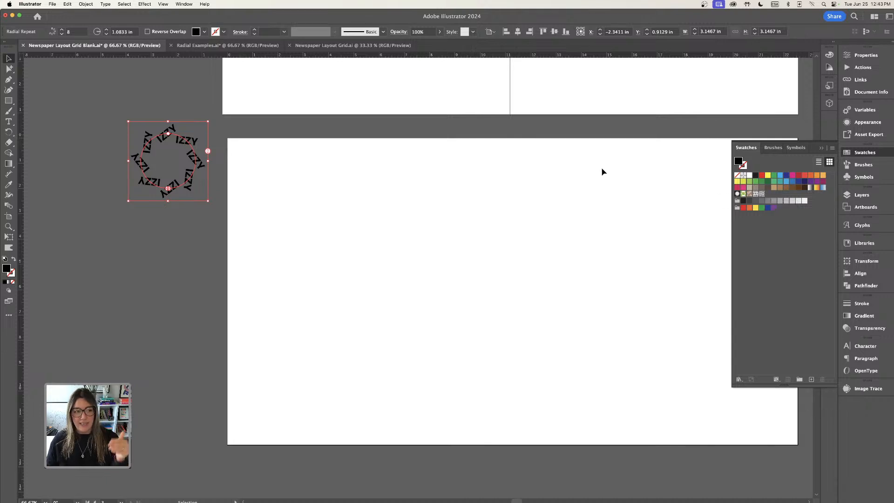
left_click(760, 194)
left_click(330, 205)
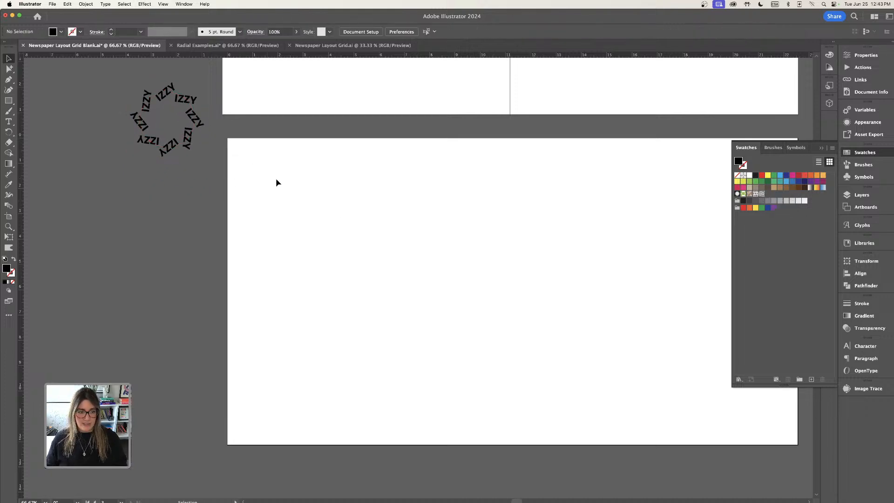
Draw a rectangle covering the new artboard, filled with the new IZZY pattern swatch.
key("m")
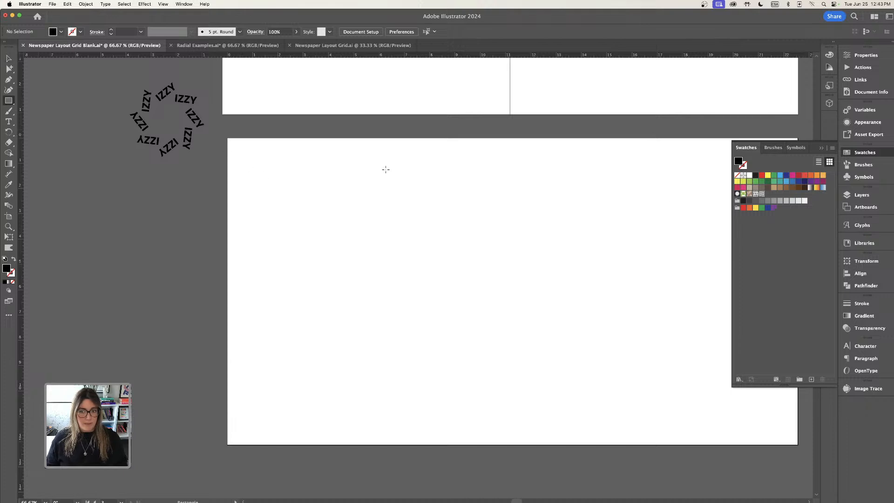
left_click(761, 194)
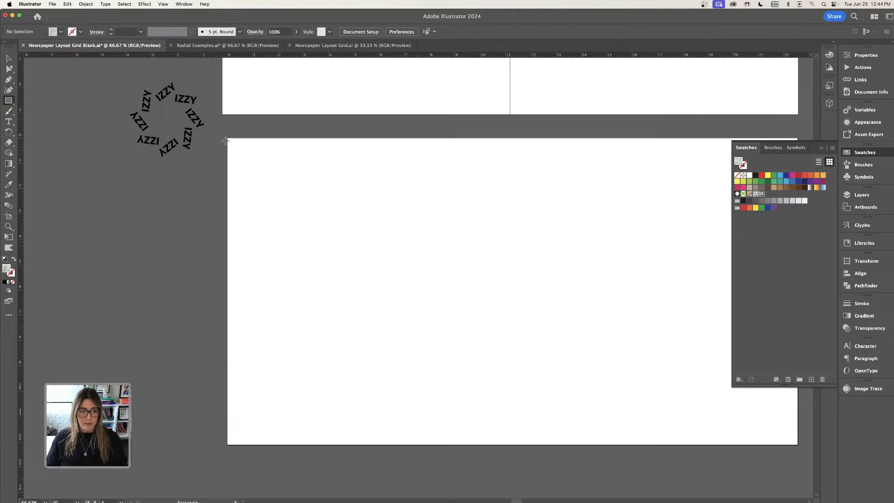
left_click(8, 101)
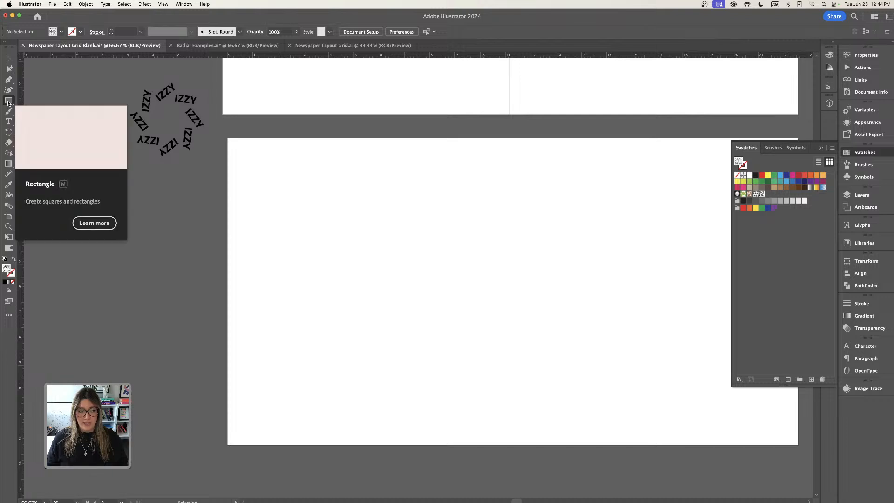
key("super+minus")
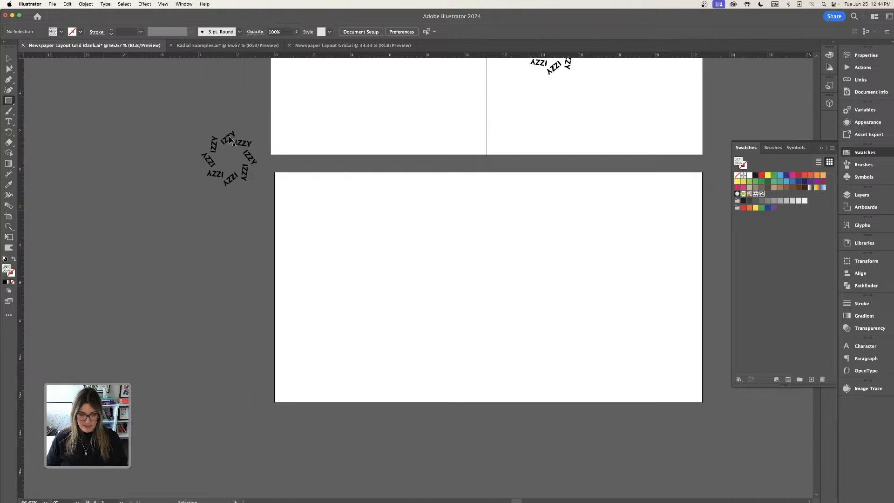
mouse_move(273, 172)
left_mouse_down()
mouse_move(324, 205)
mouse_move(444, 316)
mouse_move(703, 404)
left_mouse_up()
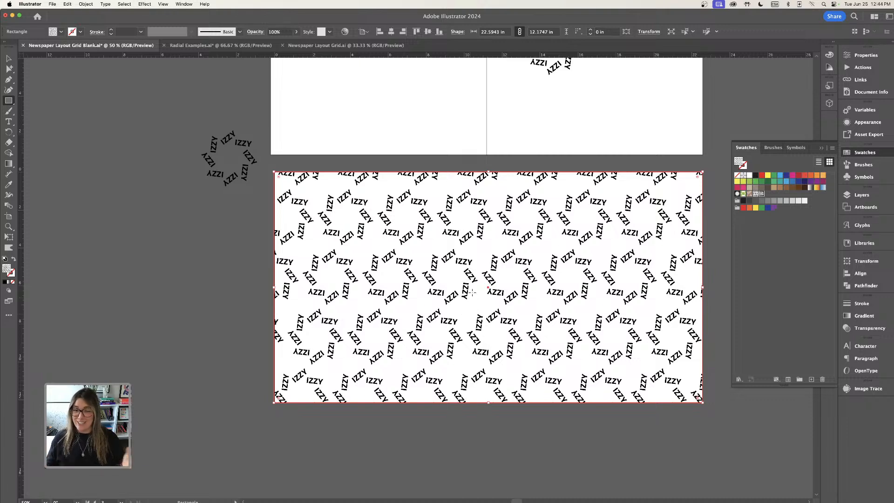
key("v")
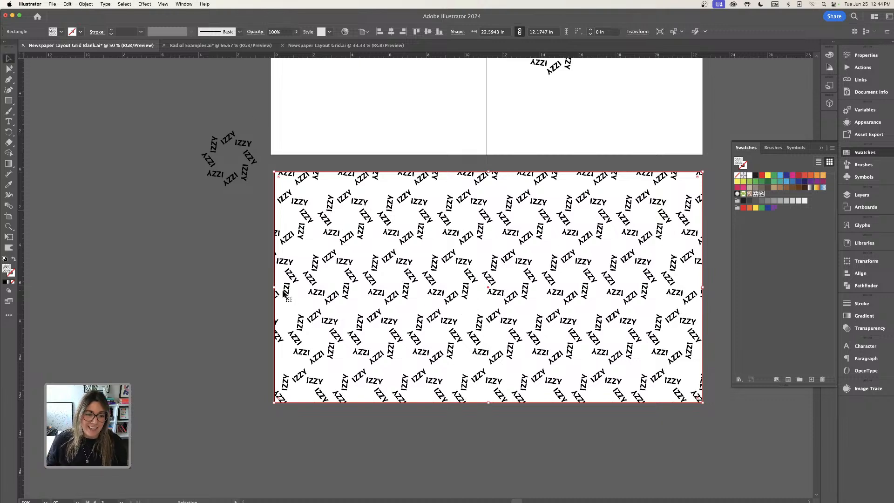
left_click_drag(283, 293, 285, 293)
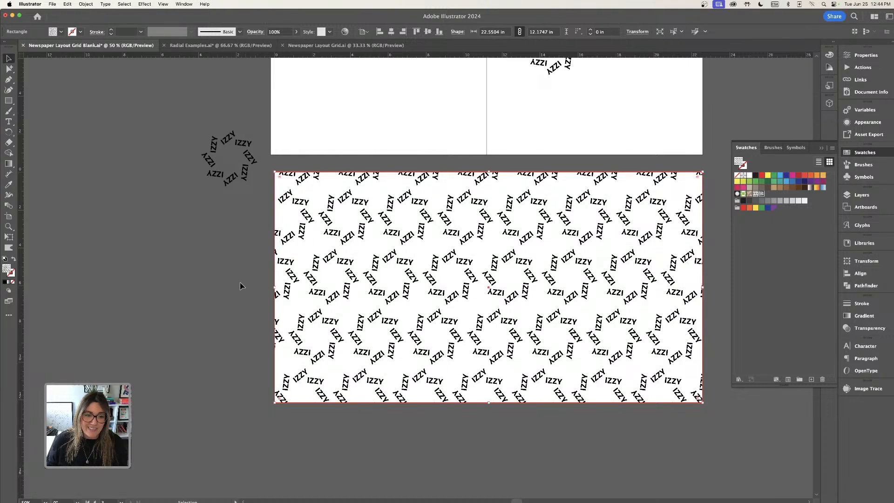
left_click(238, 284)
scroll(236, 283, "down", 3)
scroll(235, 284, "right", 1)
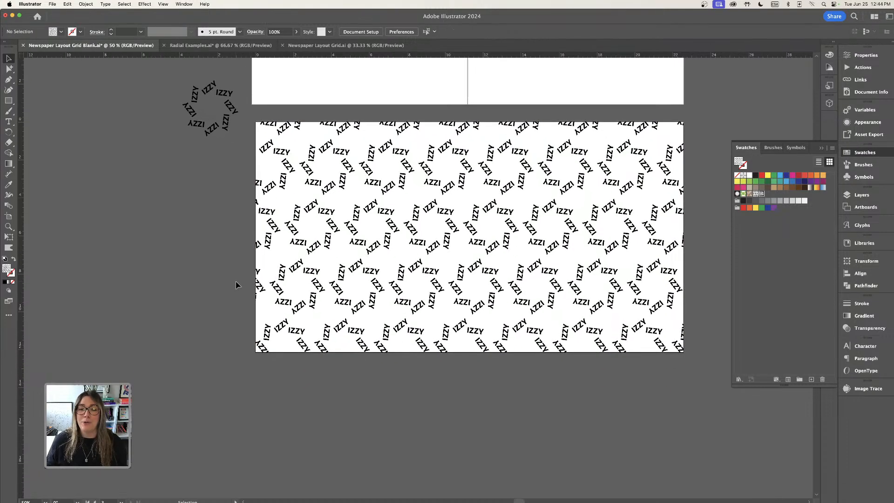
scroll(236, 285, "up", 1)
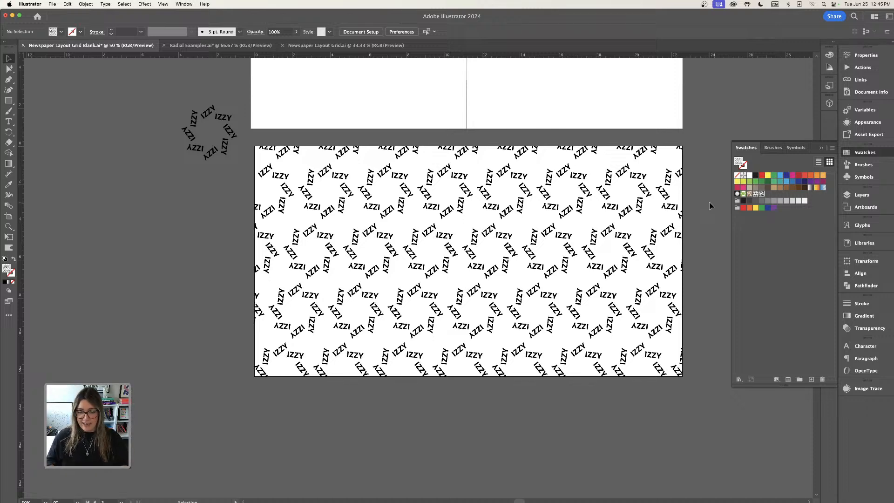
Duplicate the italic DESIGNER CONFESSIONS heading lower down on the left page.
key("super+minus")
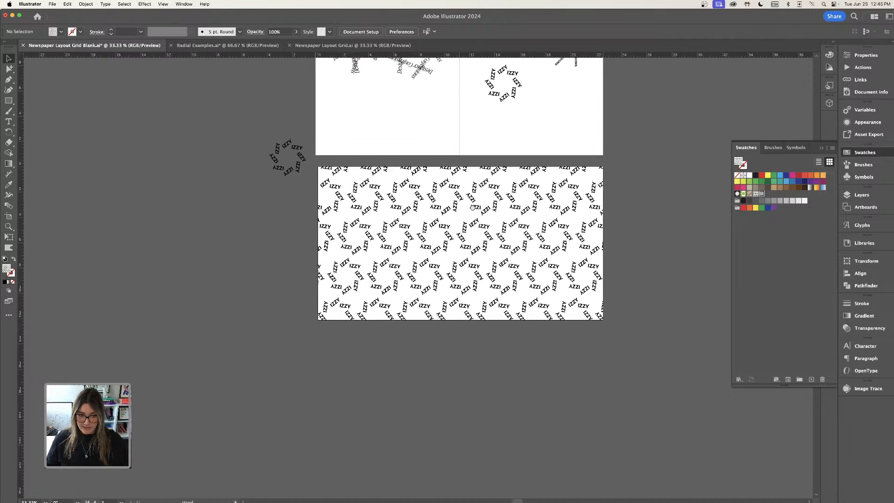
left_click_drag(297, 169, 600, 226)
key("space")
key("space")
left_click_drag(425, 211, 426, 226)
left_click(421, 114)
left_click_drag(421, 113, 425, 209)
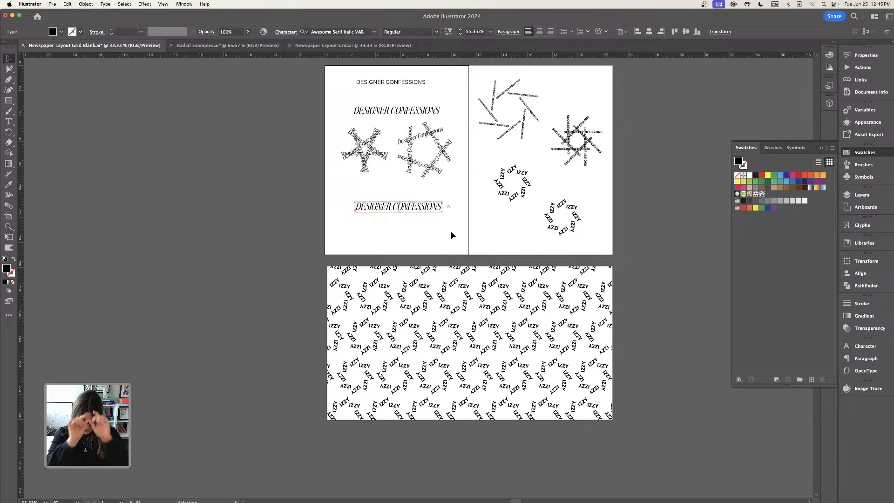
Move the original italic heading and both serif radial repeats higher on the left page.
key("space")
left_click_drag(451, 239, 450, 233)
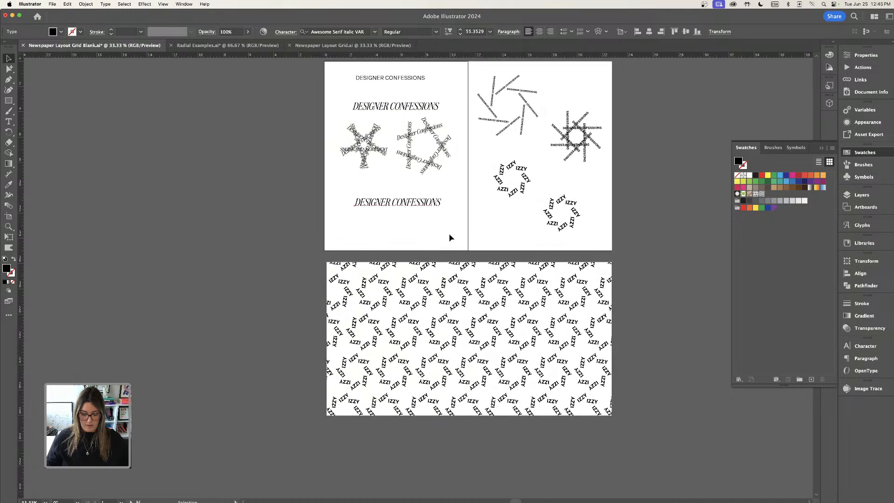
key("super+plus")
left_click(316, 163)
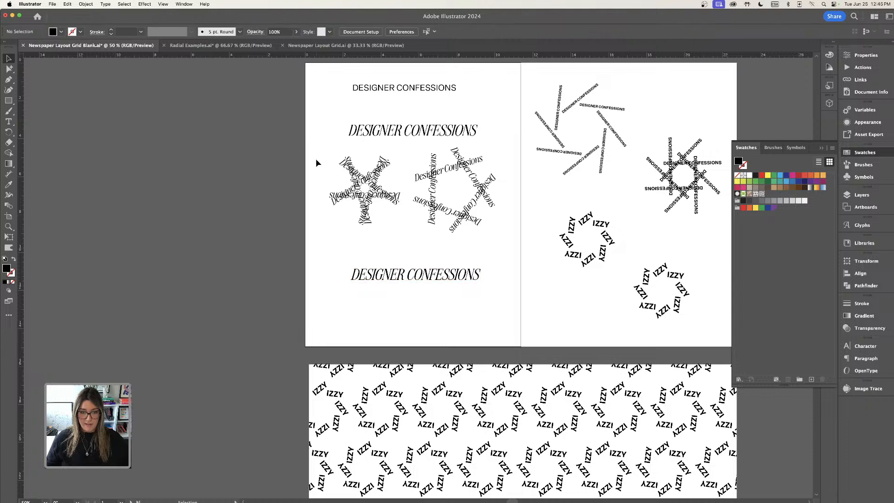
left_click_drag(428, 131, 426, 106)
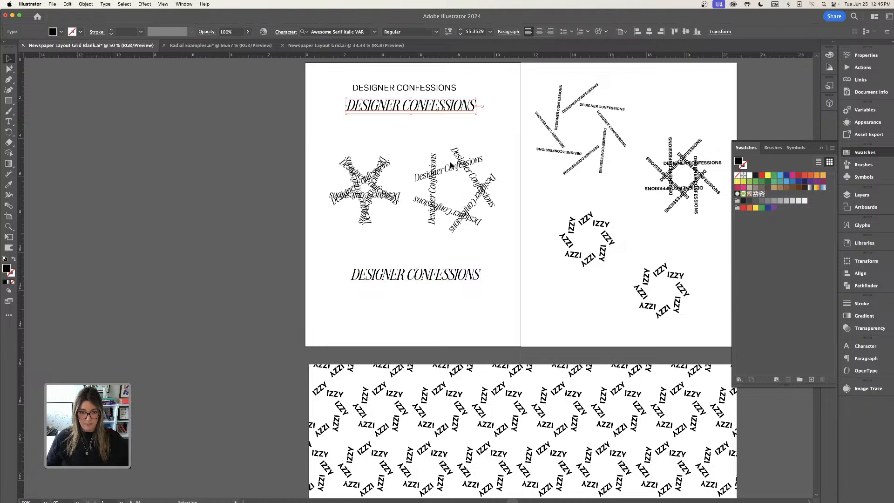
left_click(481, 191)
left_click_drag(482, 192, 489, 169)
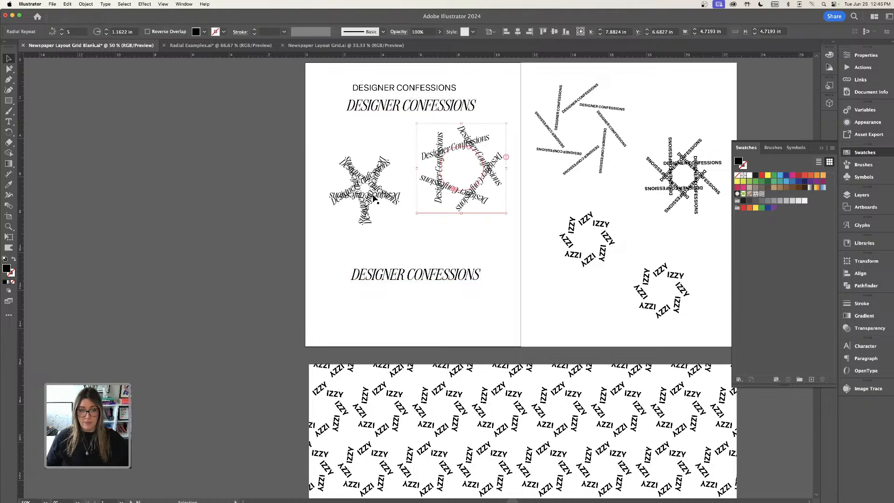
left_click_drag(372, 195, 375, 162)
Reposition the duplicated heading slightly higher on the left page.
left_click(456, 282)
left_click_drag(479, 267, 451, 271)
key("super+equal")
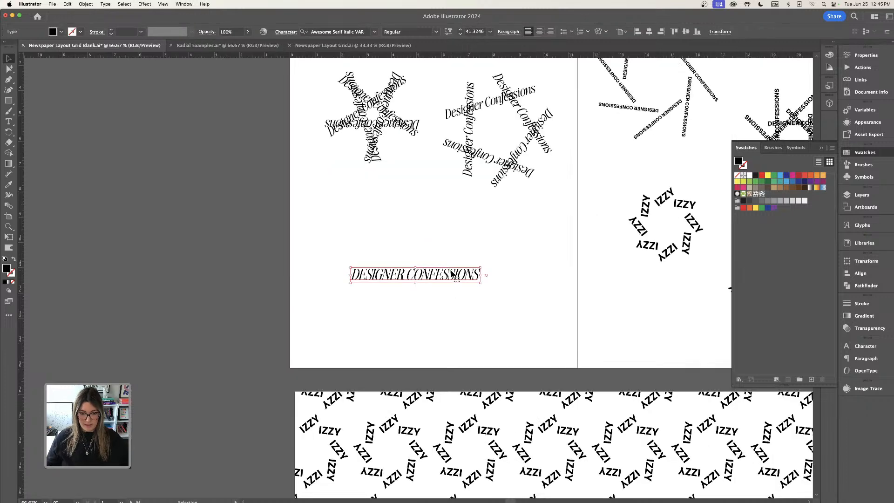
left_click_drag(481, 229, 452, 240)
left_click_drag(440, 288, 443, 253)
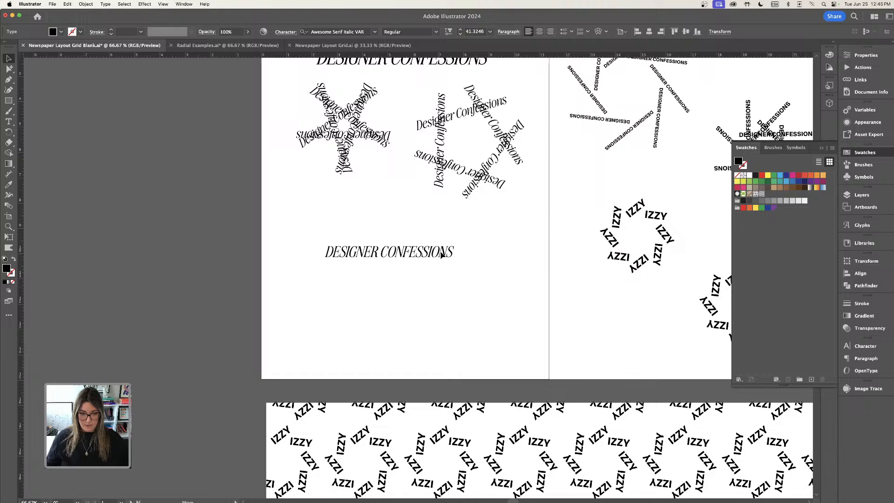
left_click(441, 287)
Copy the word DESIGNER from the lower italic DESIGNER CONFESSIONS heading.
left_click(6, 123)
left_click_drag(376, 252, 316, 256)
key("super+c")
left_click(397, 306)
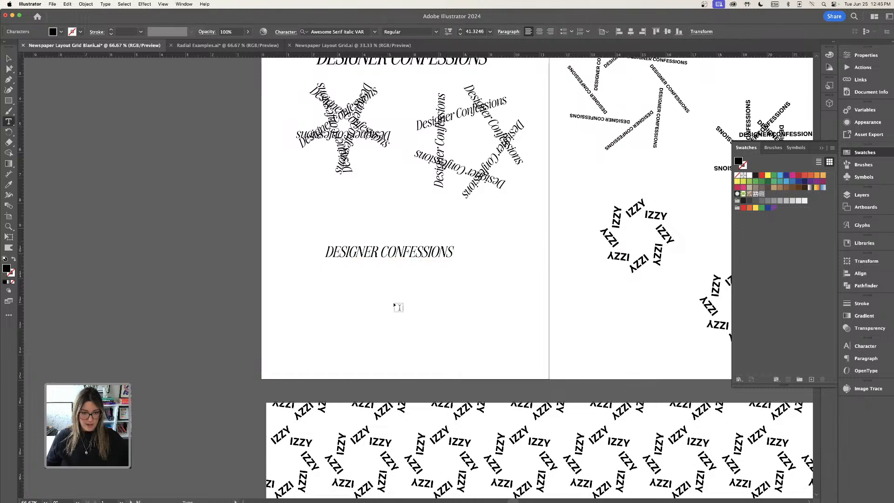
Review the radial designs in the Radial Examples document and return to the newspaper layout.
left_click(236, 46)
key("v")
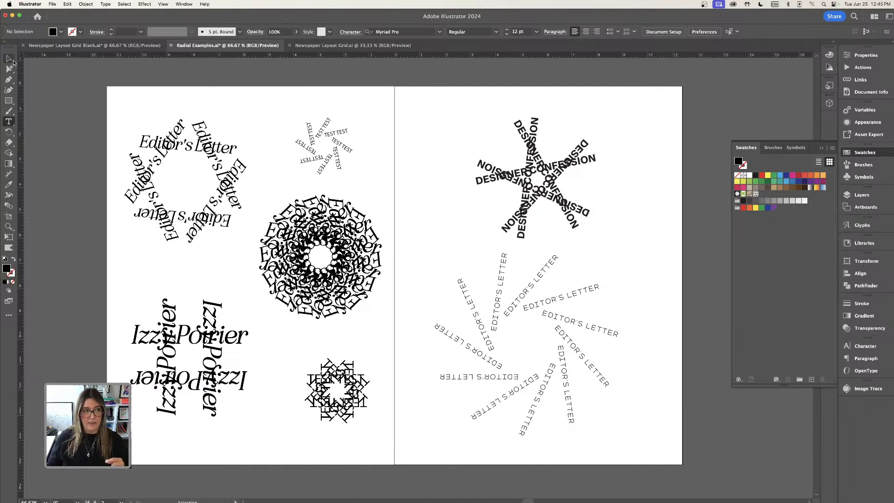
scroll(368, 242, "left", 2)
scroll(367, 244, "left", 3)
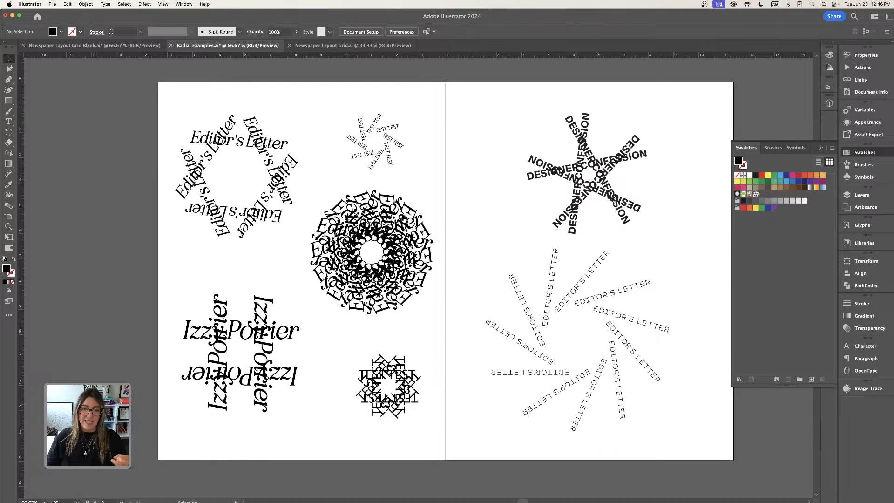
left_click(100, 46)
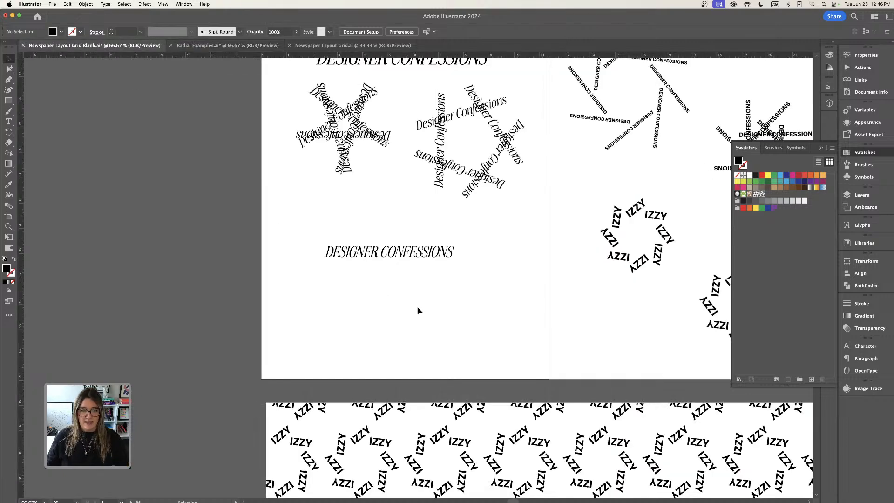
scroll(444, 325, "down", 2)
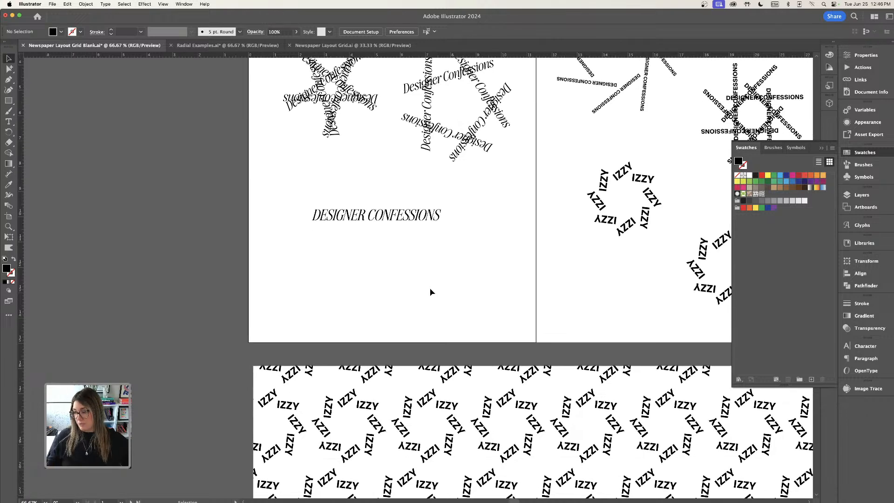
Create a new text object below the heading containing the pasted word DESIGNER.
left_click_drag(382, 218, 373, 209)
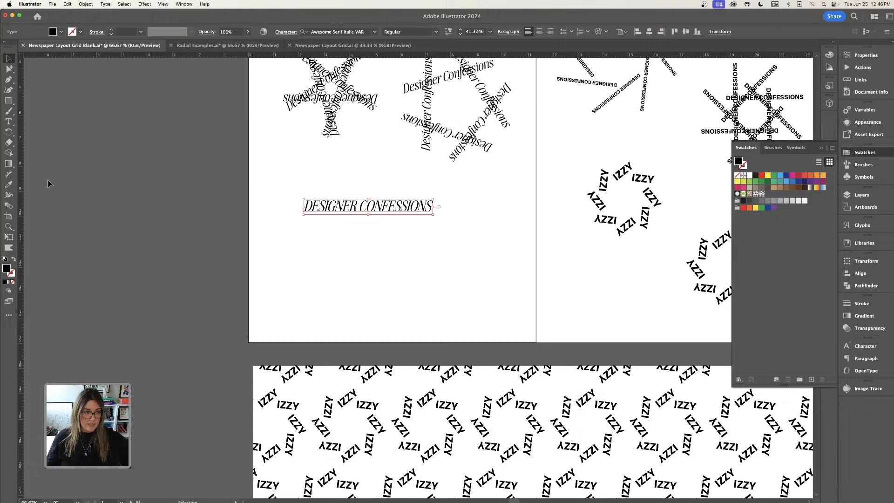
left_click(9, 122)
left_click(322, 271)
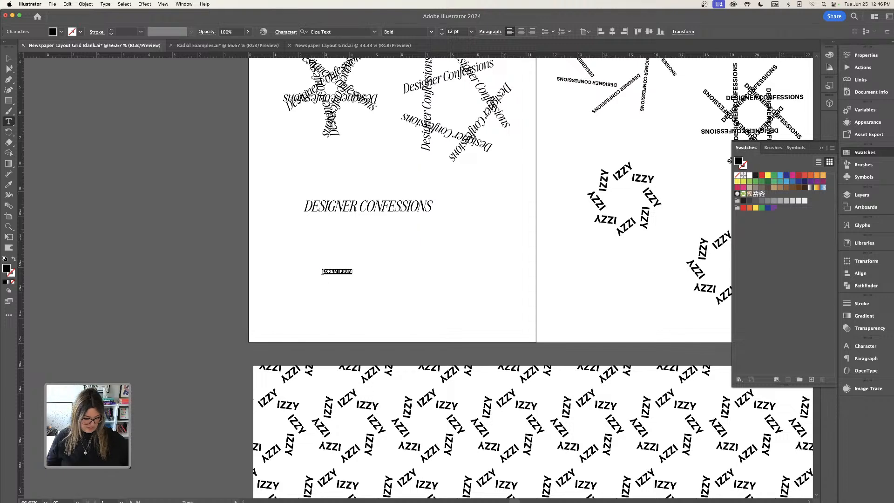
key("super+v")
key("Escape")
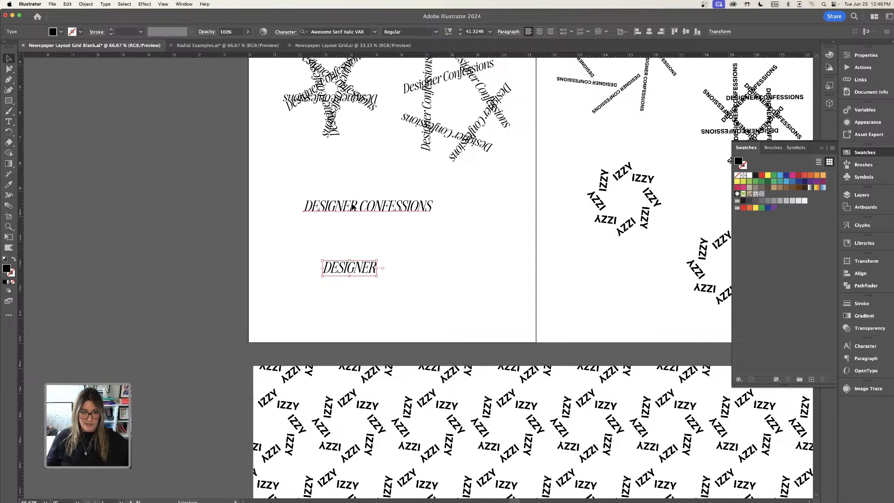
Move the lower heading onto the pasteboard left of the page and raise the DESIGNER text.
left_click_drag(353, 208, 135, 127)
left_click_drag(362, 274, 383, 234)
Apply a radial repeat to the DESIGNER text and enlarge its radius slightly.
left_click(85, 4)
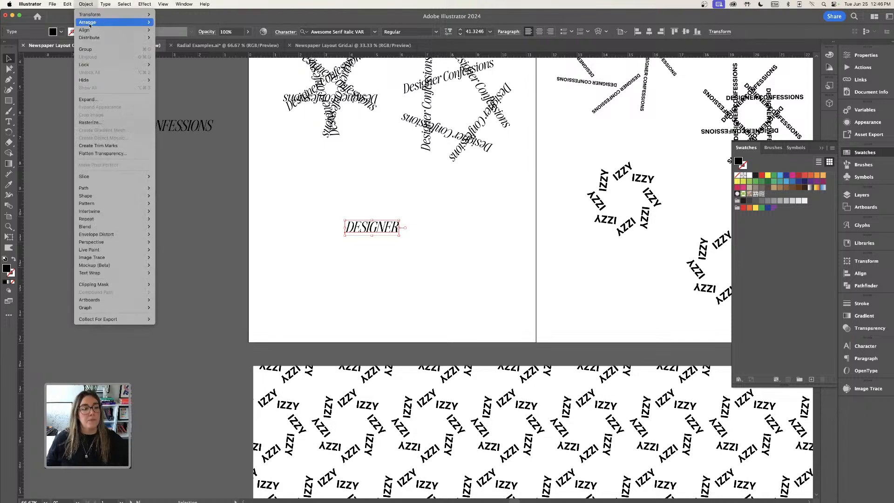
mouse_move(139, 219)
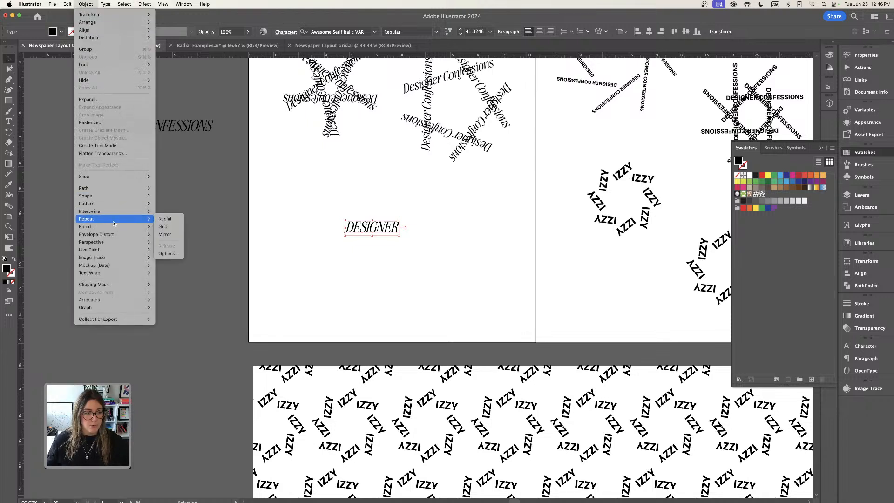
left_click(163, 219)
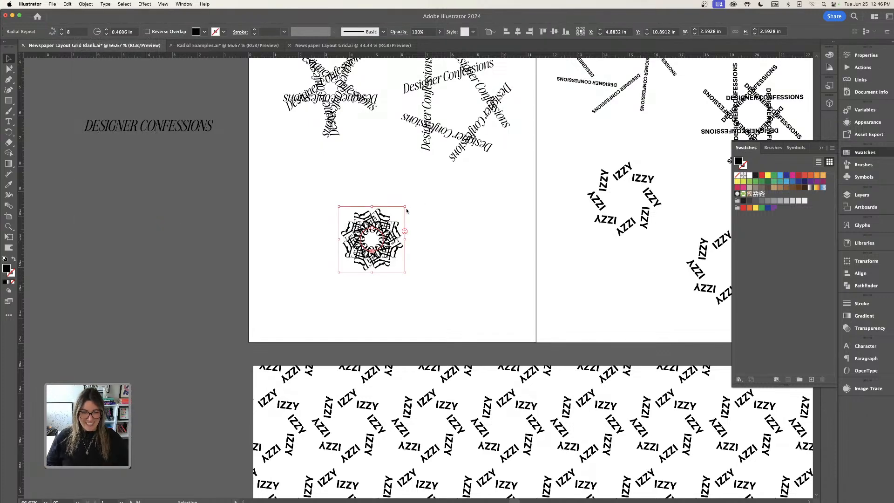
key("super+equal")
key("super+equal")
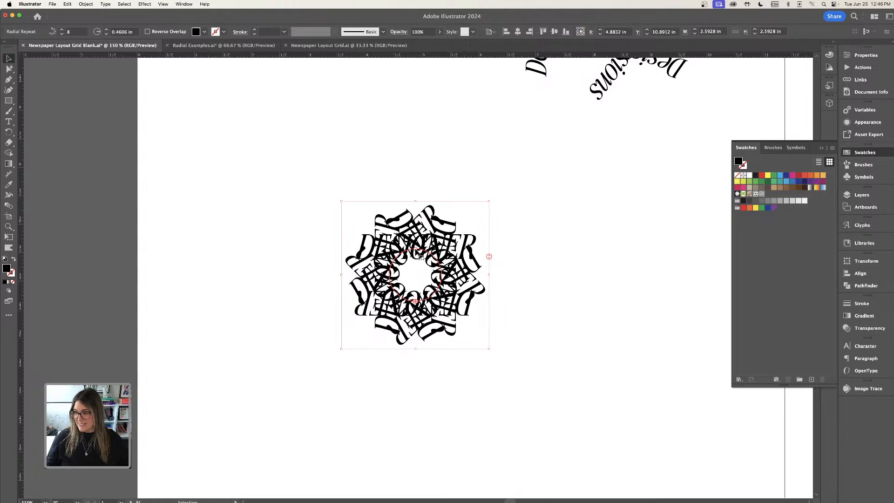
left_click_drag(421, 256, 416, 252)
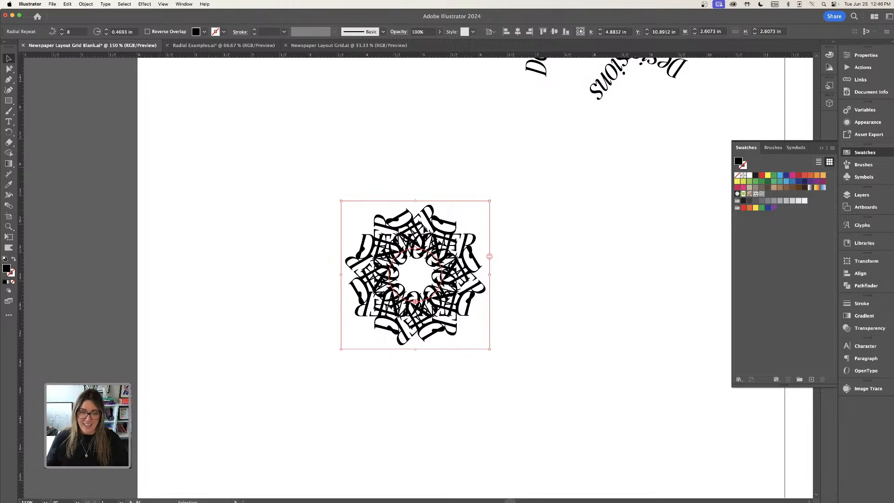
left_click(546, 250)
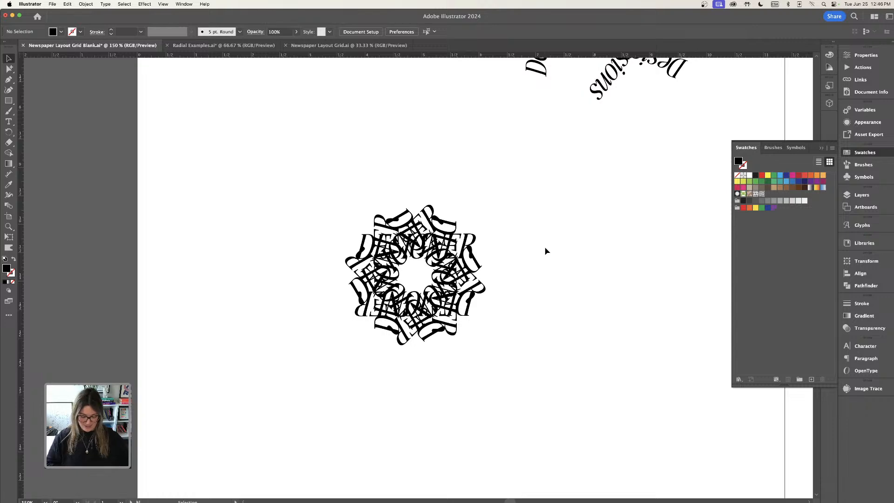
Move the DESIGNER radial repeat up and to the left on the left page.
key("super+minus")
key("super+minus")
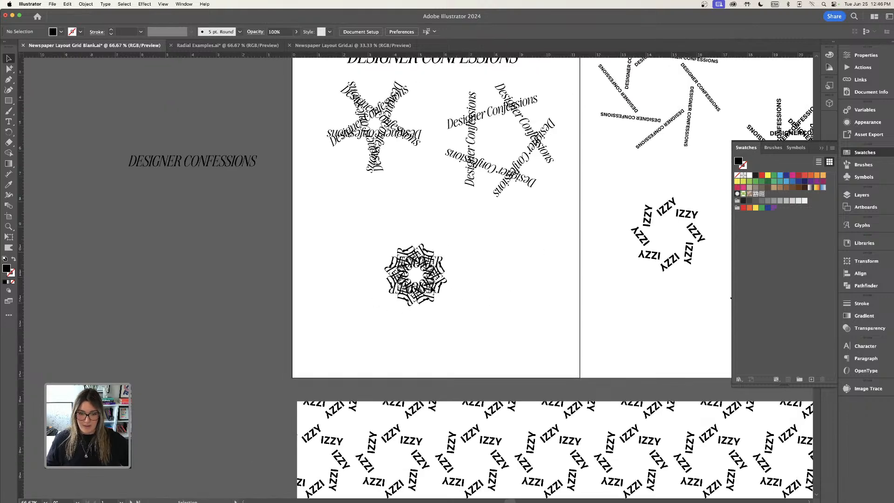
left_click_drag(443, 296, 401, 265)
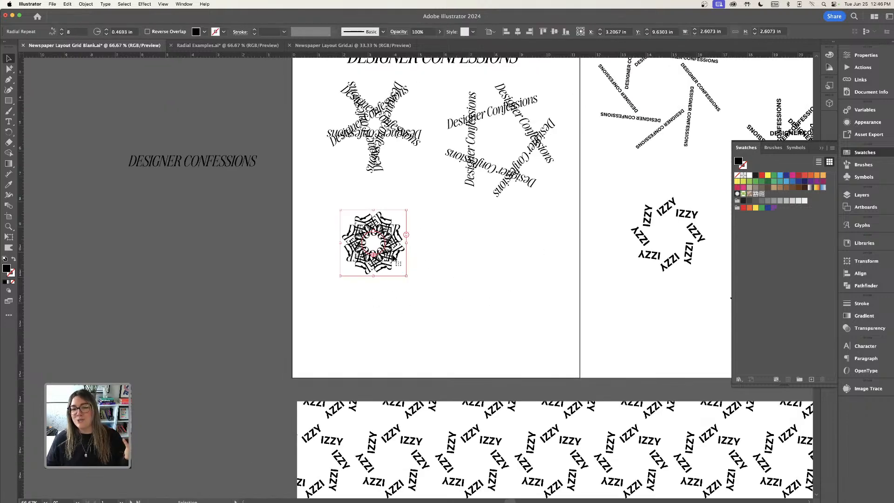
Scale the DESIGNER radial repeat down and duplicate it lower on the left page.
key("super+equal")
key("super+equal")
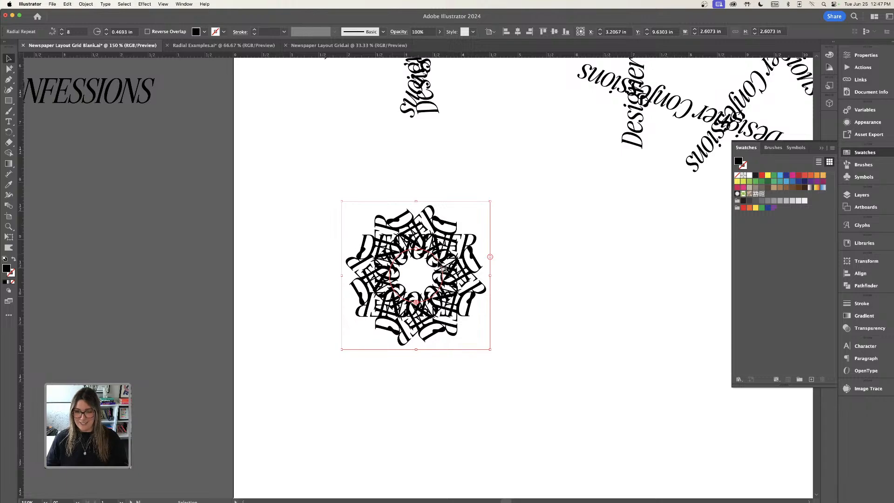
key("super+minus")
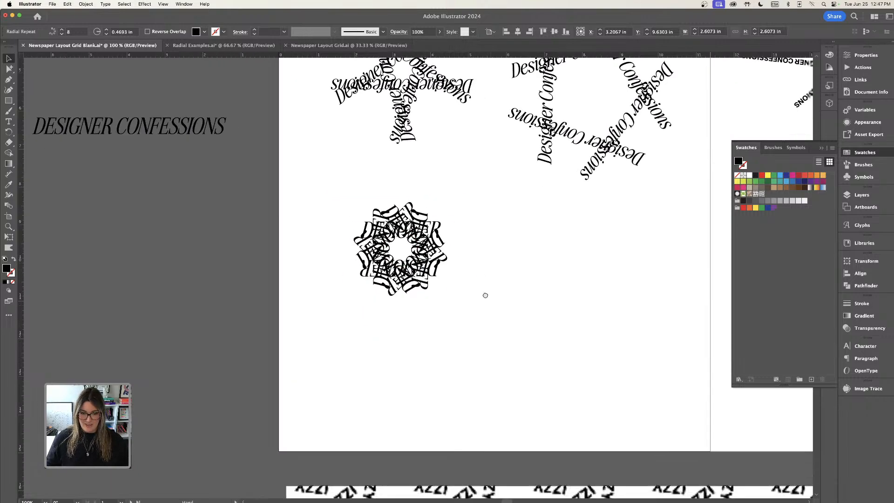
key("super+minus")
left_click_drag(460, 262, 352, 155)
left_click_drag(343, 104, 303, 199)
left_click(349, 194)
scroll(355, 196, "down", 2)
left_click(328, 200)
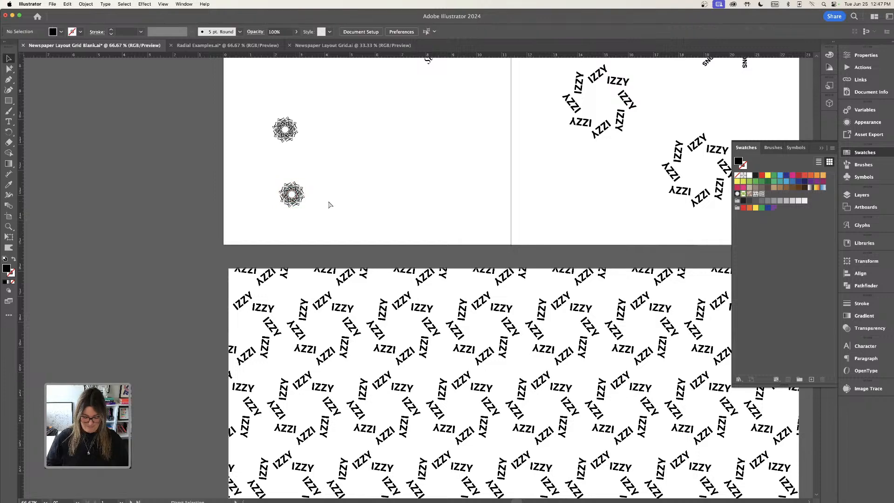
Move one small DESIGNER radial repeat onto the pasteboard left of the page.
key("super+minus")
scroll(329, 205, "down", 5)
left_click_drag(329, 122, 223, 246)
scroll(356, 380, "down", 3)
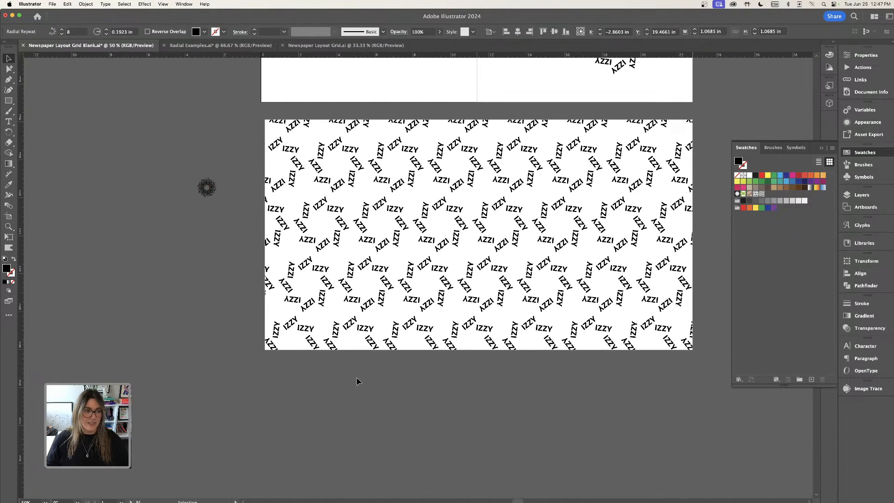
Duplicate the IZZY pattern artboard directly below itself.
left_click(8, 216)
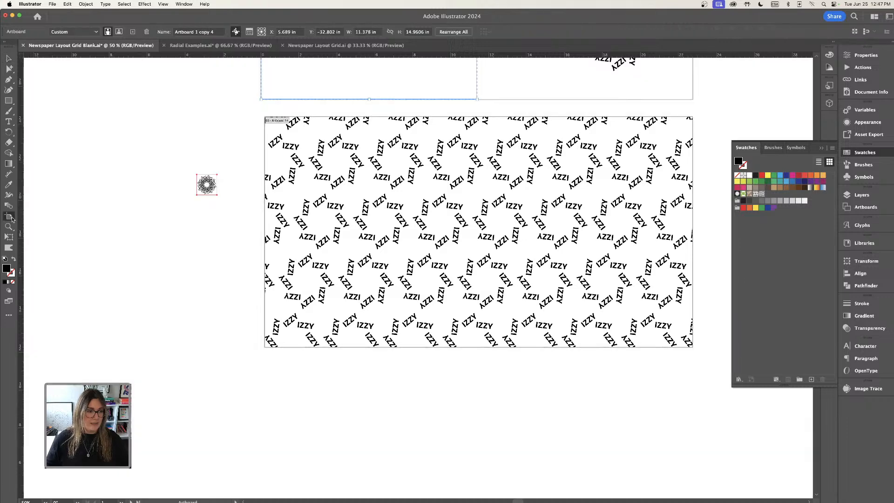
left_click(522, 169)
left_click_drag(521, 169, 521, 402)
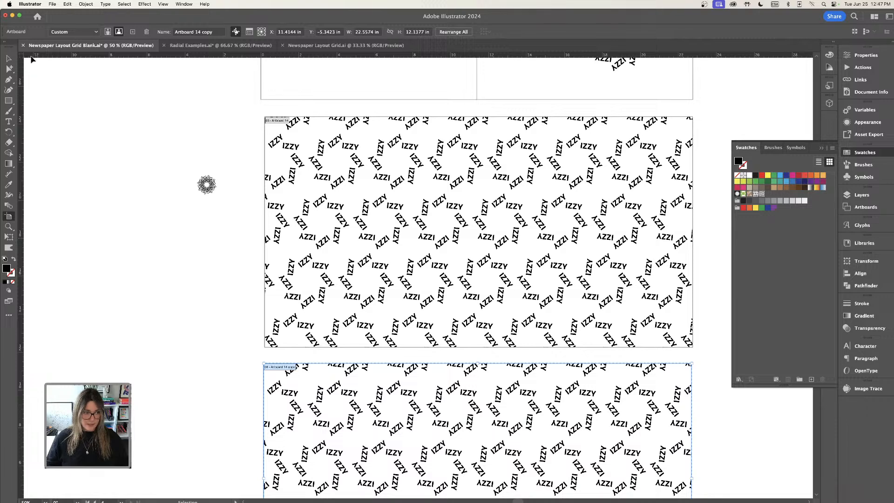
Delete the pattern-filled rectangle from the duplicated artboard.
left_click(8, 58)
left_click(464, 449)
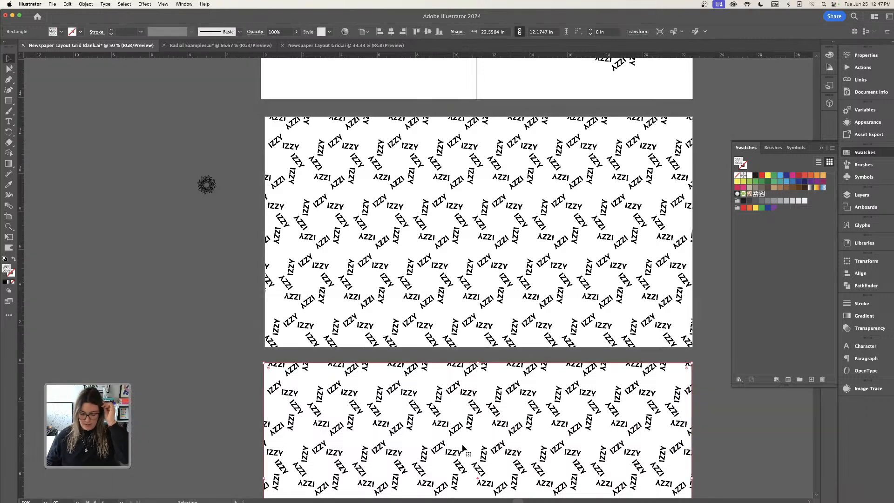
key("Delete")
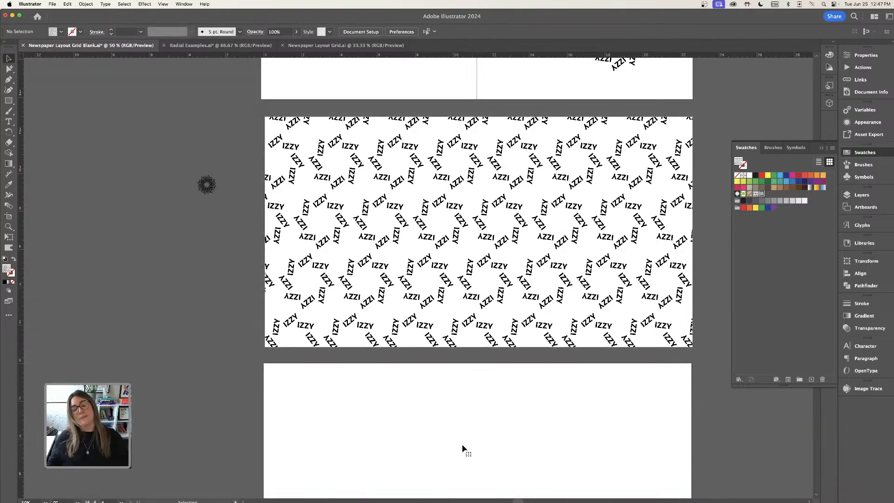
Make a pattern from the small radial repeat on the pasteboard with Brick by Row tiling.
left_click(205, 184)
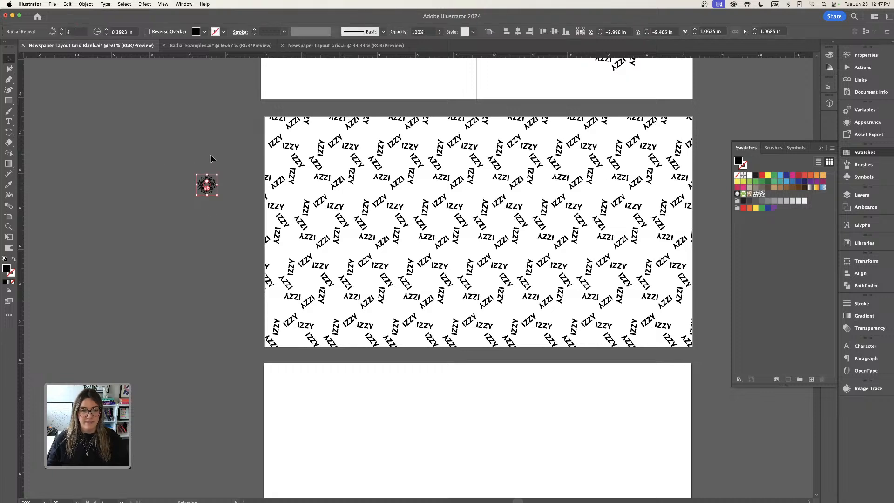
left_click_drag(192, 162, 217, 204)
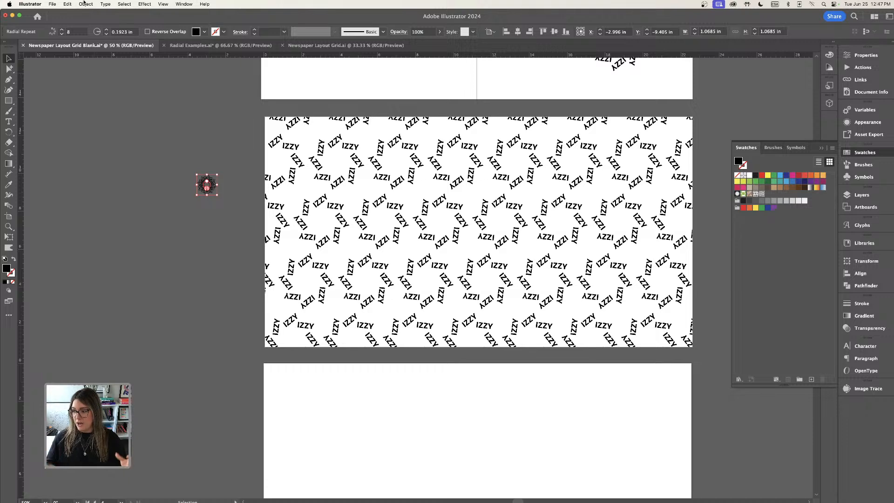
left_click(87, 4)
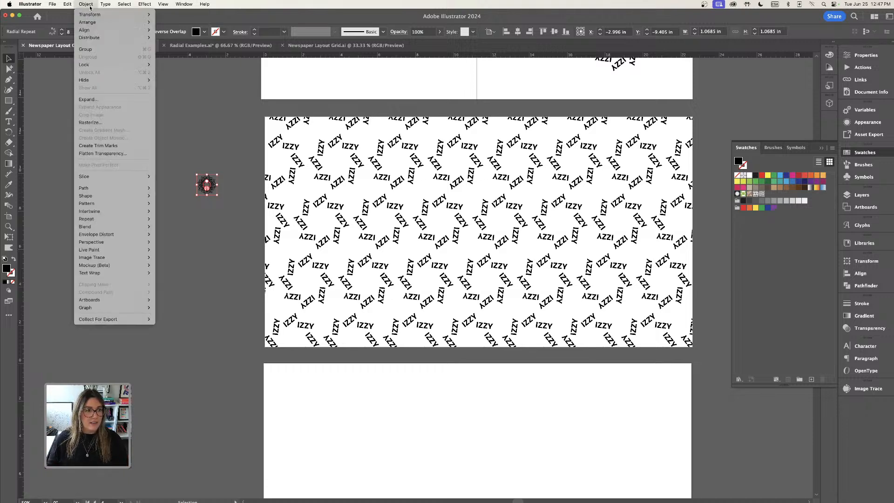
mouse_move(104, 205)
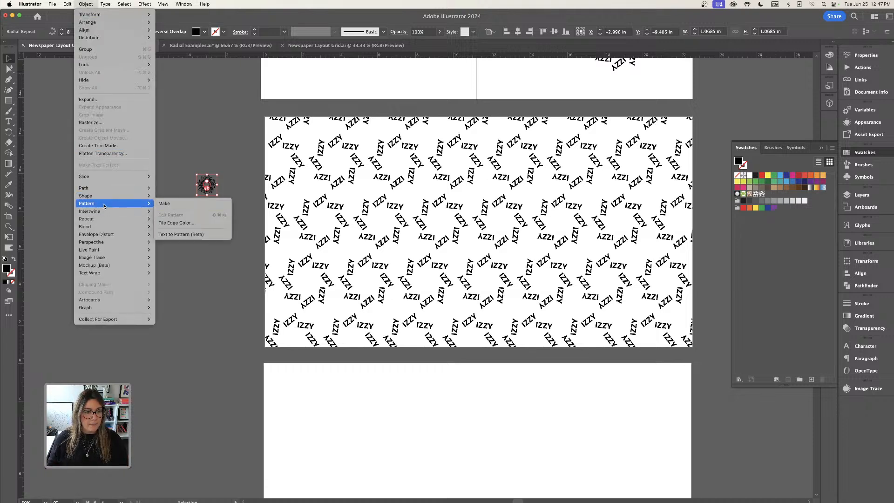
left_click(163, 204)
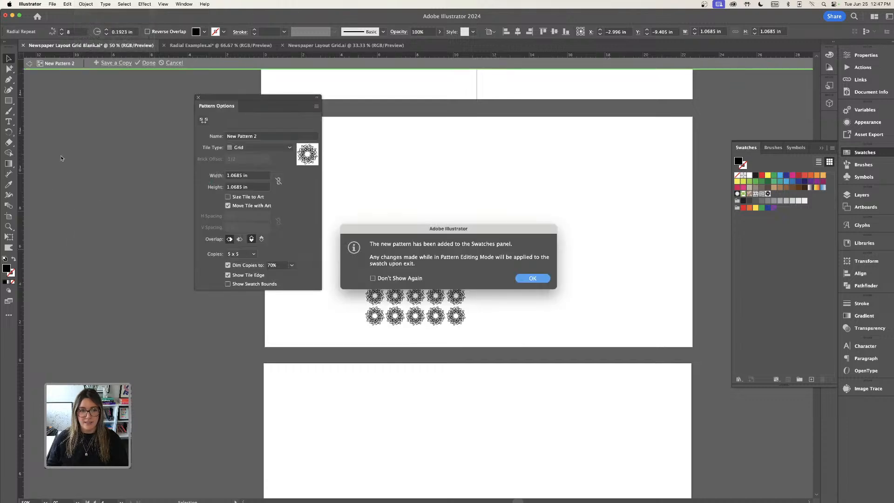
left_click(531, 279)
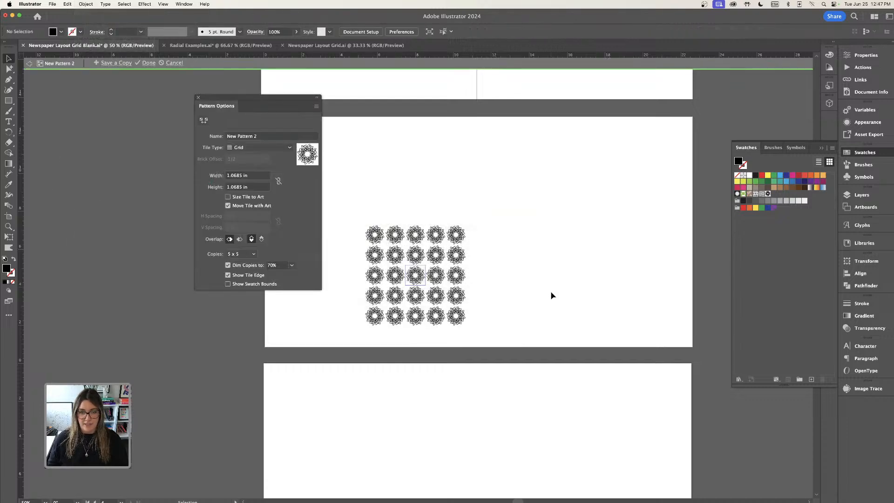
left_click(256, 149)
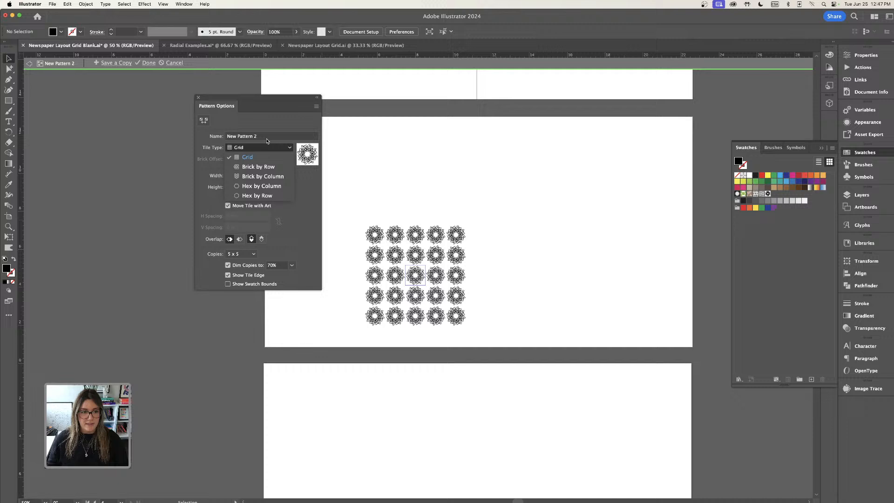
left_click(259, 167)
Name the pattern Designer and set its brick offset to 3/4.
left_click(259, 138)
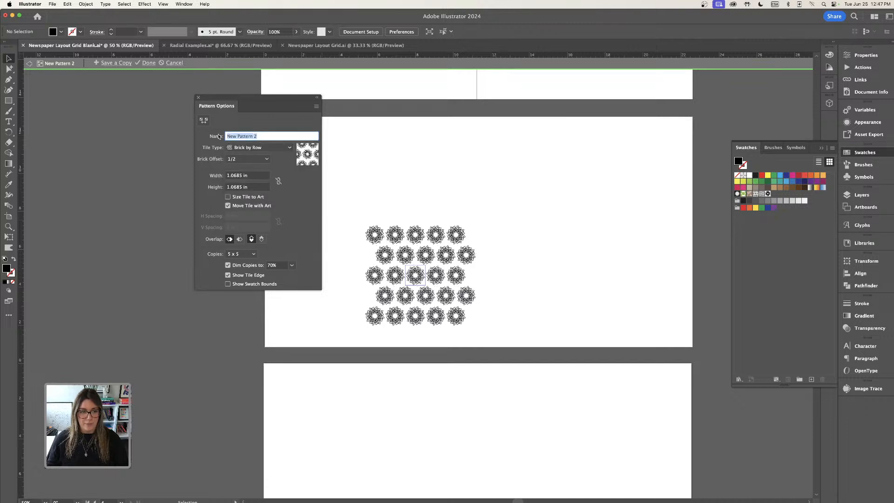
type("DE")
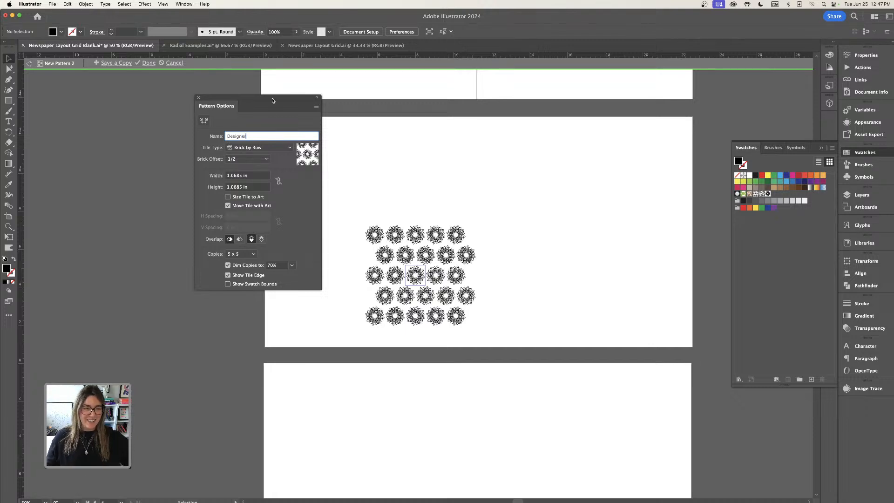
left_click(264, 159)
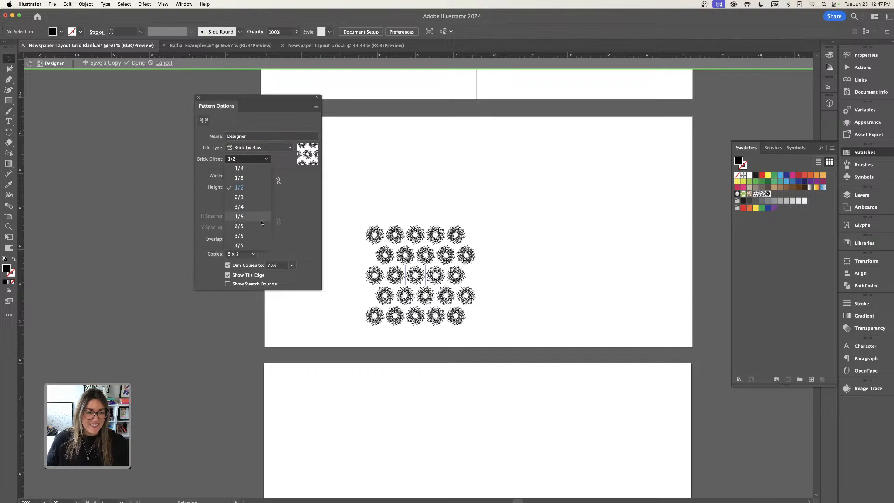
left_click(249, 254)
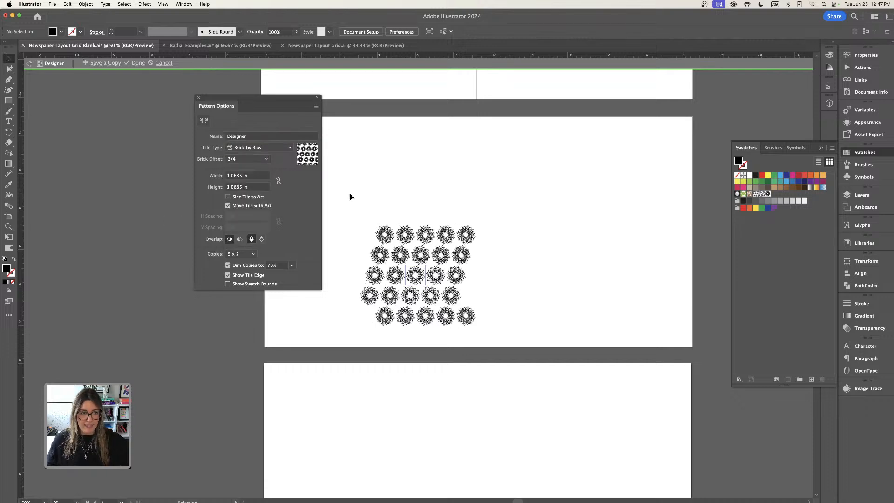
Finish the Designer pattern and draw a rectangle filled with it covering the whole lower artboard.
left_click(138, 63)
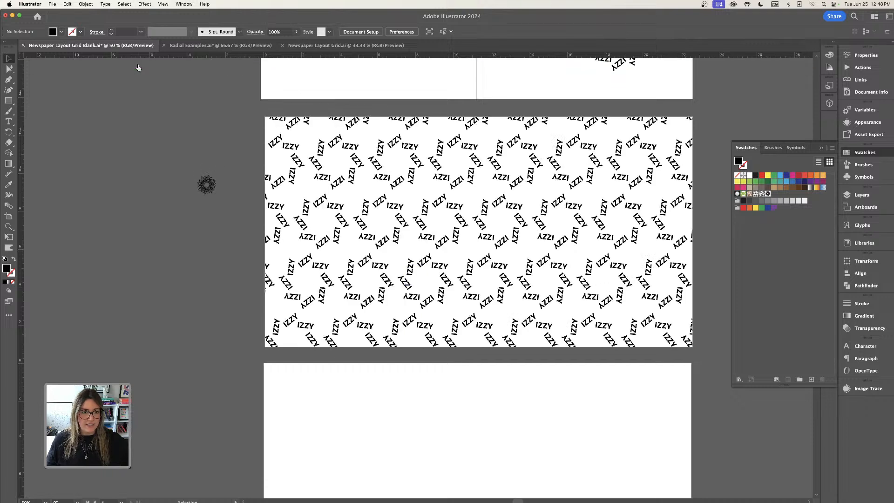
scroll(329, 231, "down", 5)
left_click(9, 100)
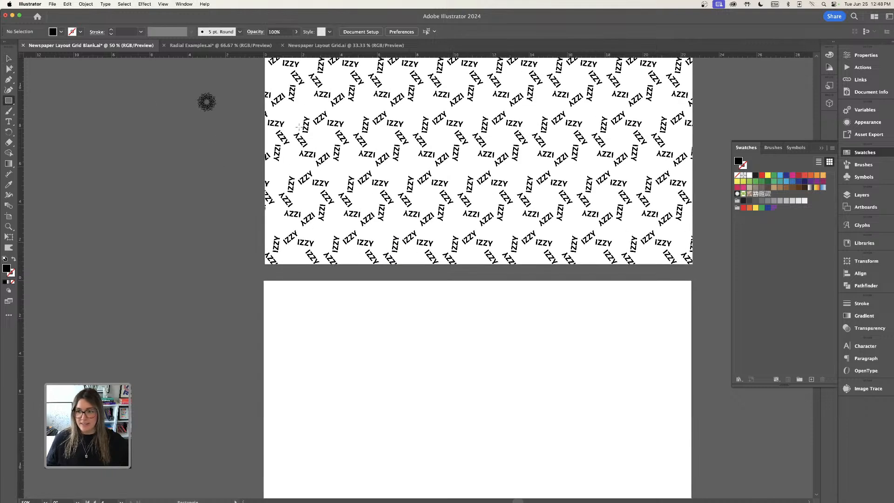
left_click(768, 193)
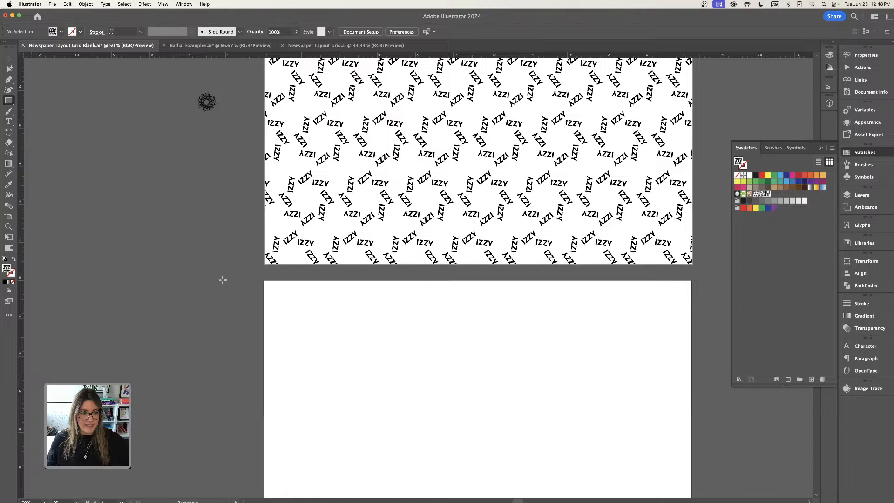
scroll(225, 279, "down", 4)
scroll(225, 279, "right", 2)
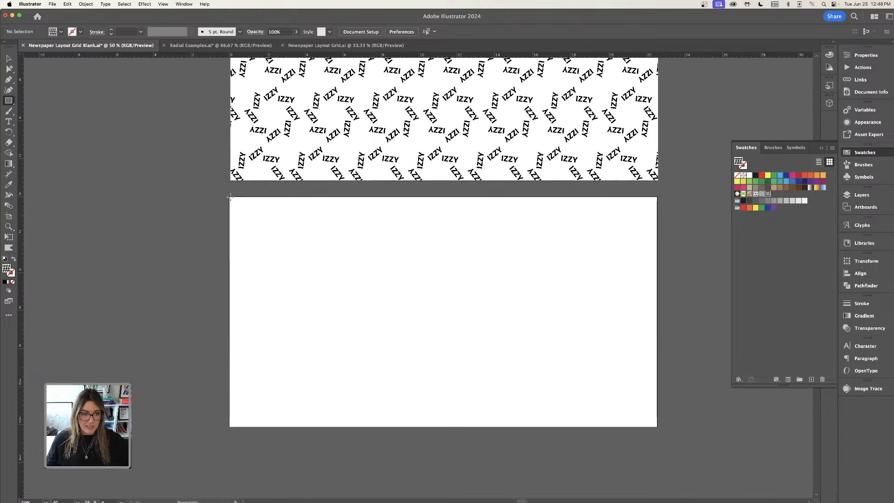
mouse_move(230, 196)
left_mouse_down()
mouse_move(349, 316)
mouse_move(603, 427)
mouse_move(658, 427)
left_mouse_up()
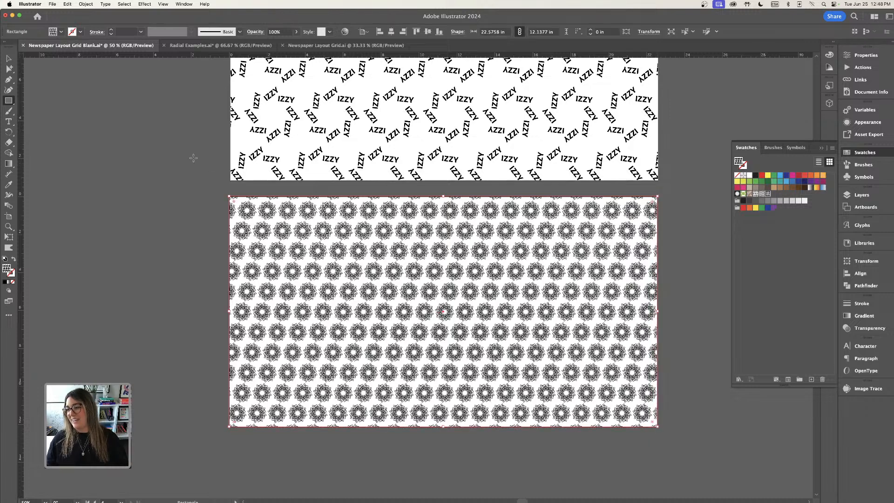
left_click(9, 58)
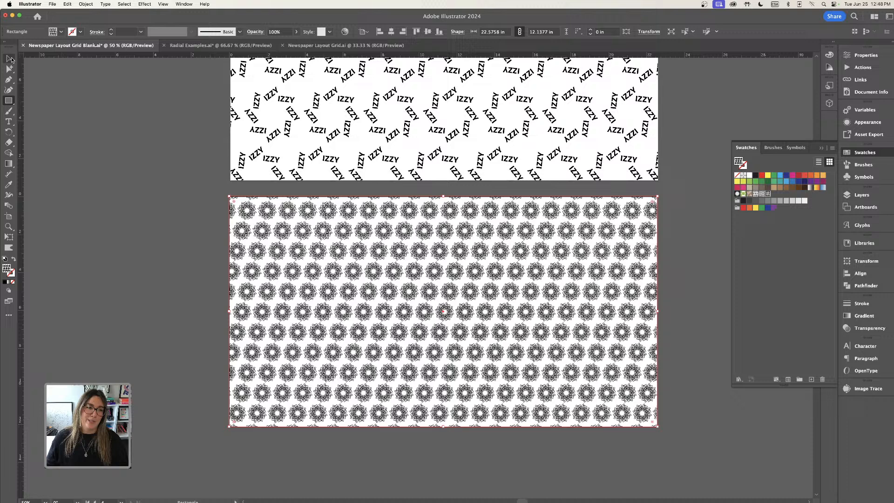
left_click(144, 130)
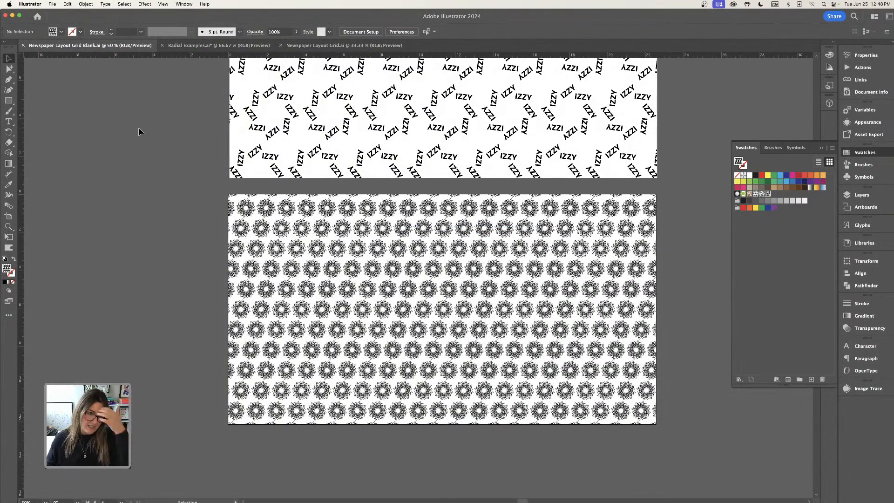
Switch to the Radial Examples document and inspect its text radial repeats.
left_click(219, 45)
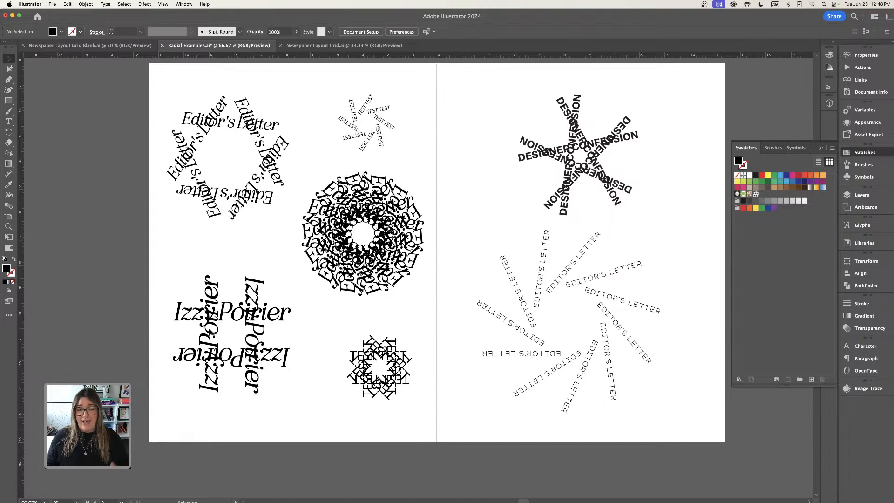
left_click(296, 328)
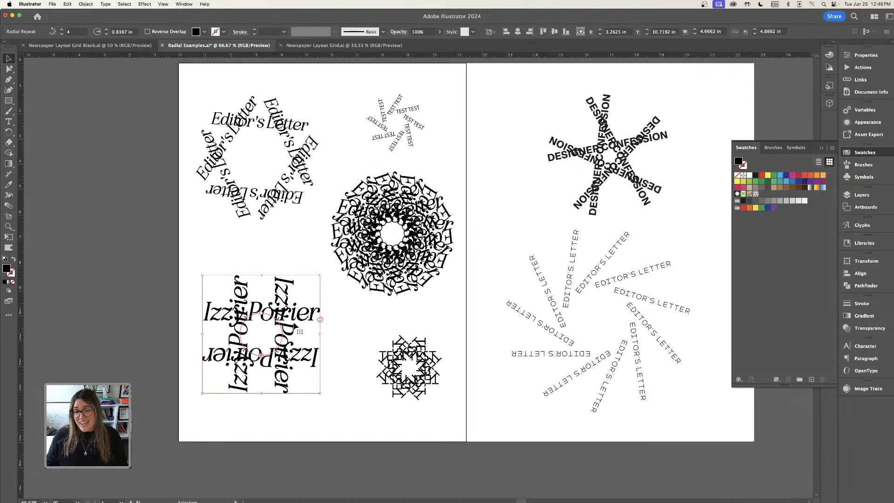
mouse_move(320, 319)
left_mouse_down()
mouse_move(317, 308)
mouse_move(321, 320)
left_mouse_up()
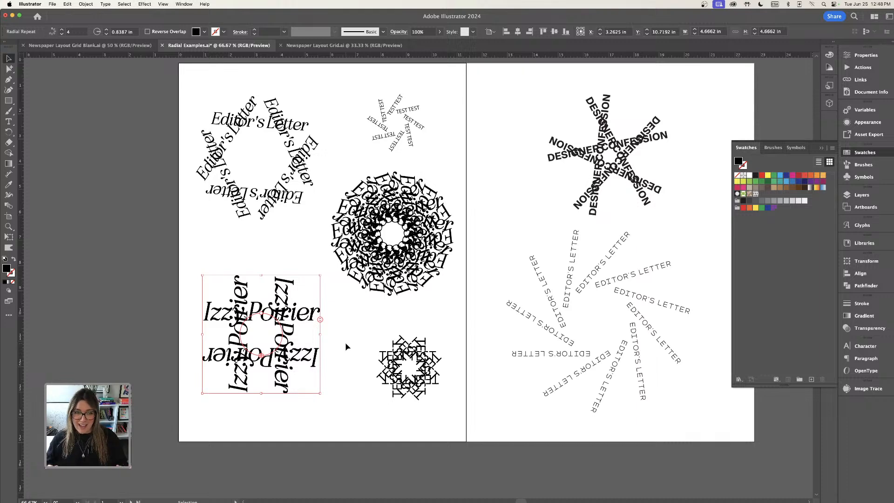
scroll(420, 315, "right", 5)
scroll(419, 315, "down", 1)
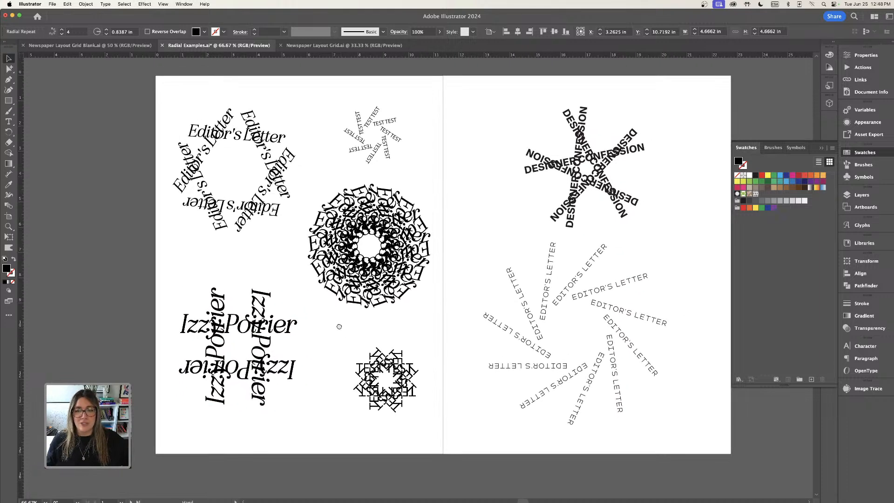
double_click(573, 261)
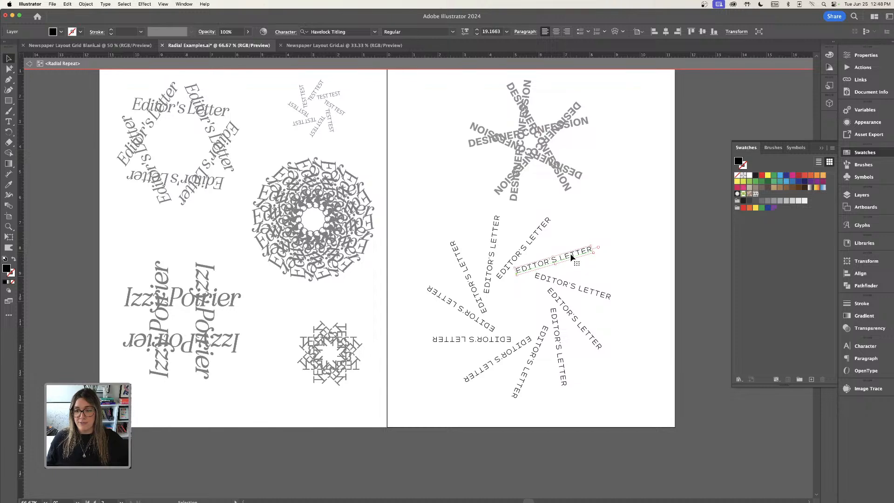
key("Escape")
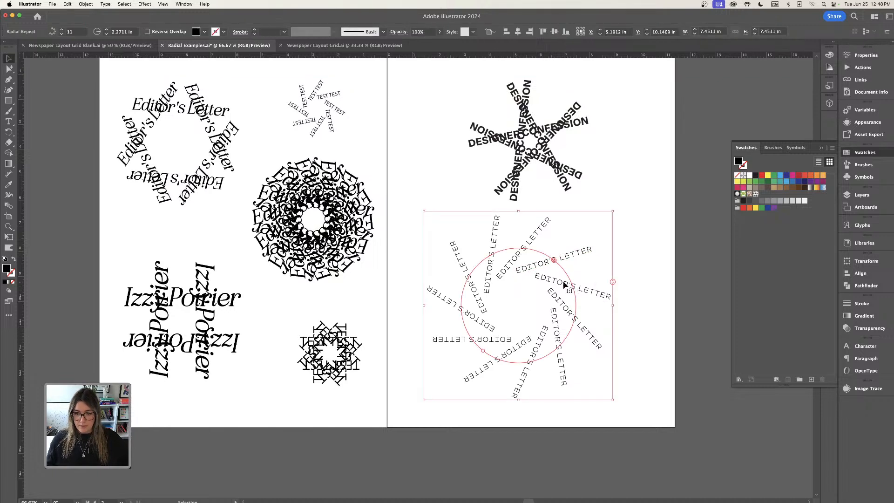
key("t")
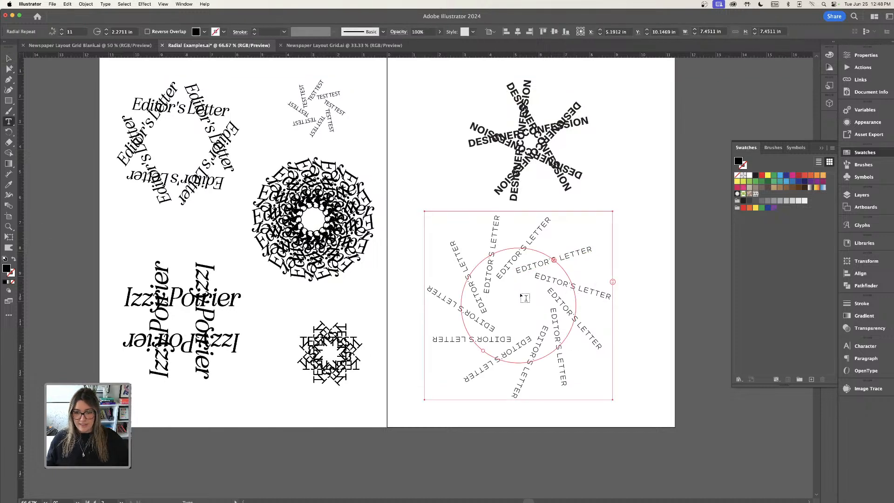
key("v")
left_click(512, 284)
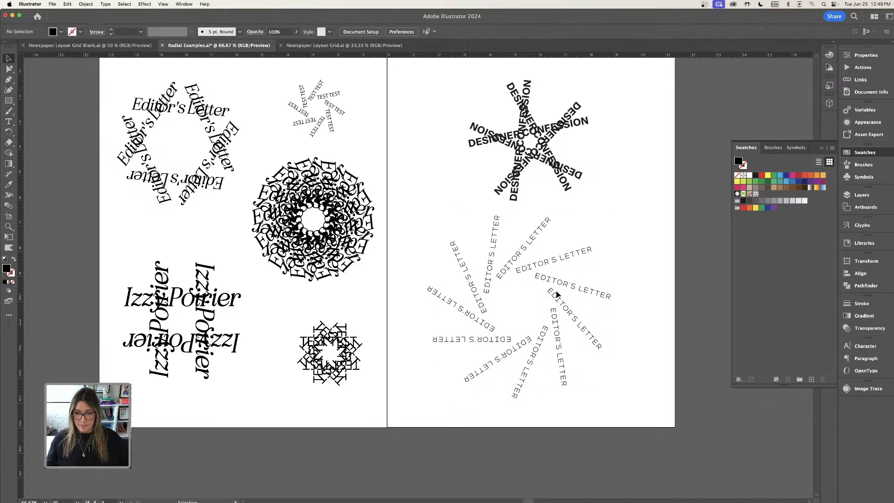
Replace the text of the Editor's Letter radial repeat with HELLO. GOOD DAY! and leave isolation mode.
double_click(562, 285)
double_click(562, 286)
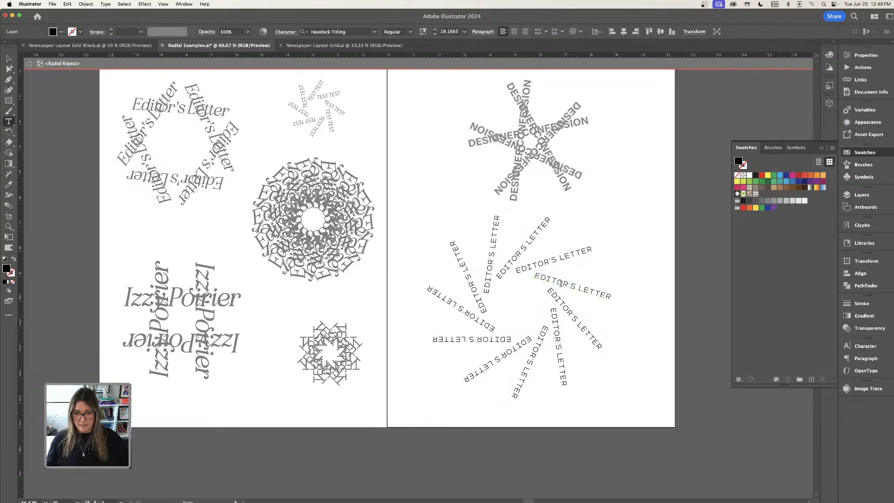
key("super+a")
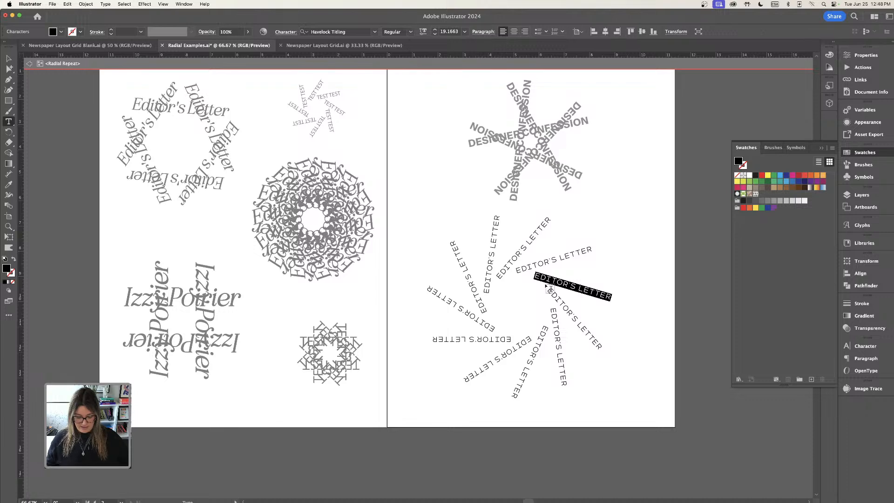
type("JDFHJDHF")
key("BackSpace")
key("BackSpace")
key("BackSpace")
key("BackSpace")
key("BackSpace")
key("BackSpace")
key("BackSpace")
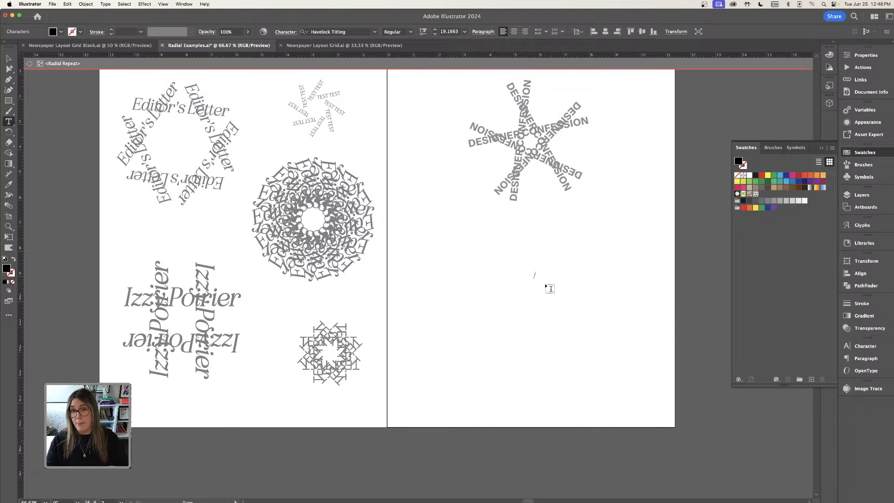
left_click(550, 289)
type("H")
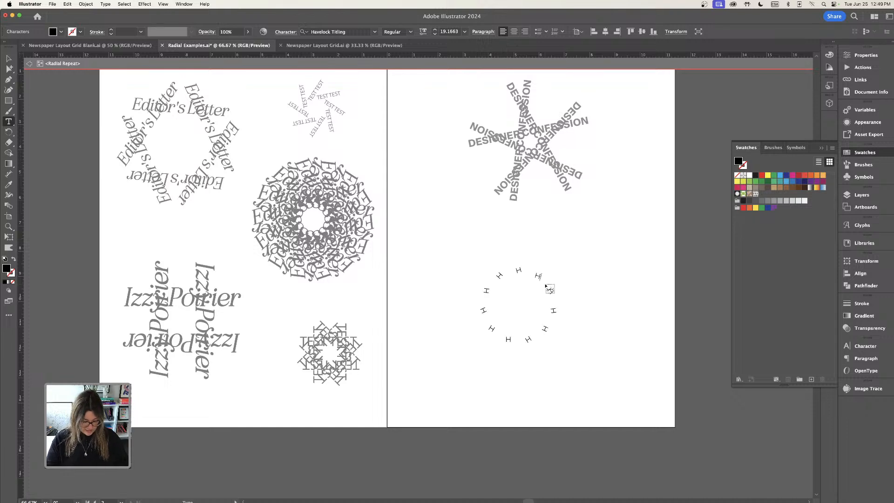
type("ELLO GOOD")
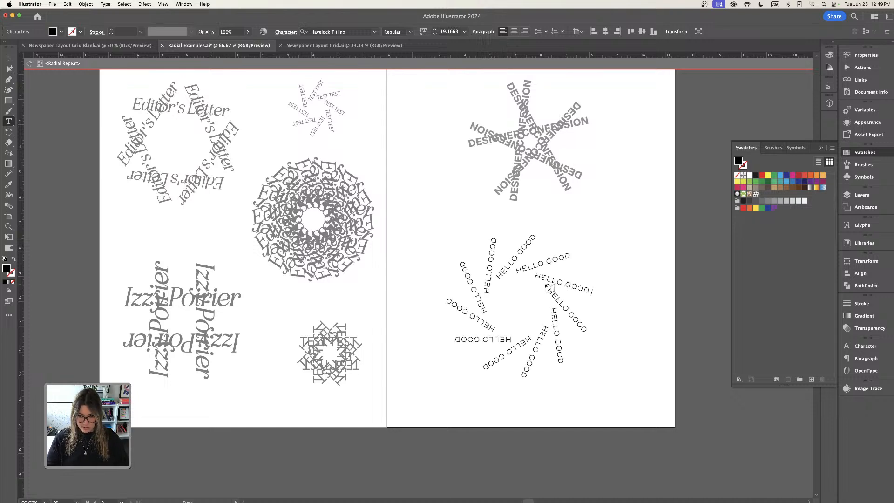
type(" DAY!")
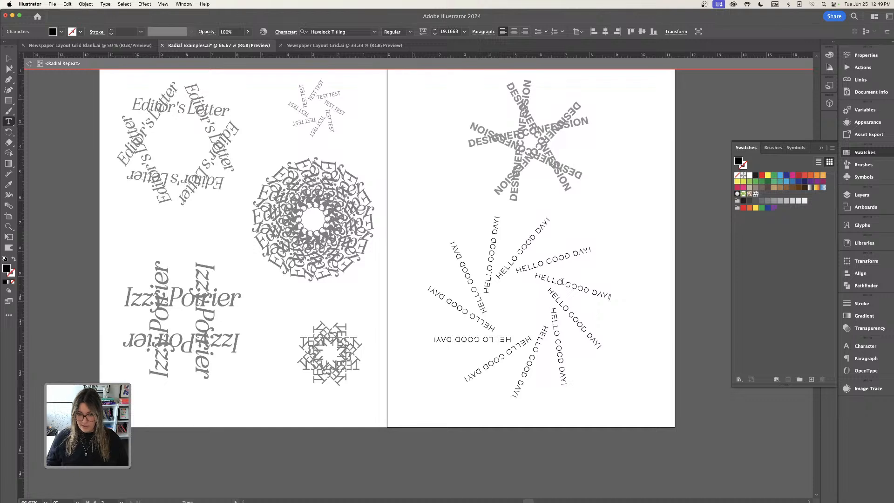
type(".")
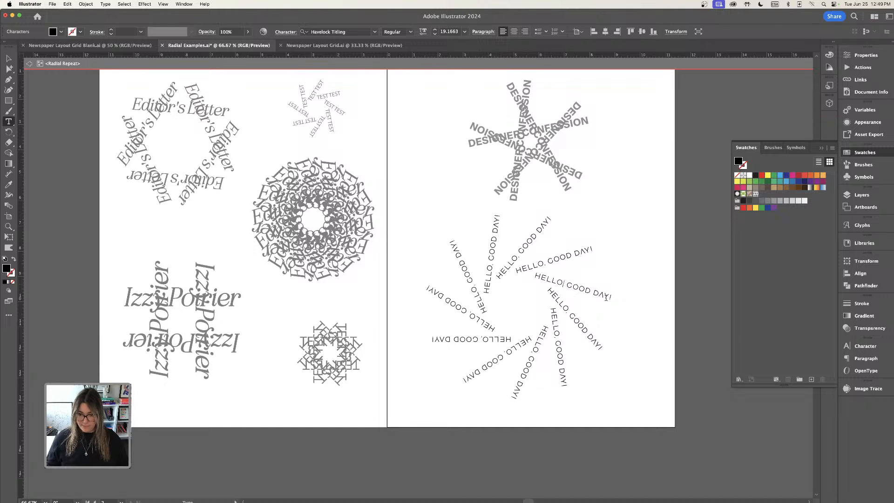
left_click(613, 328)
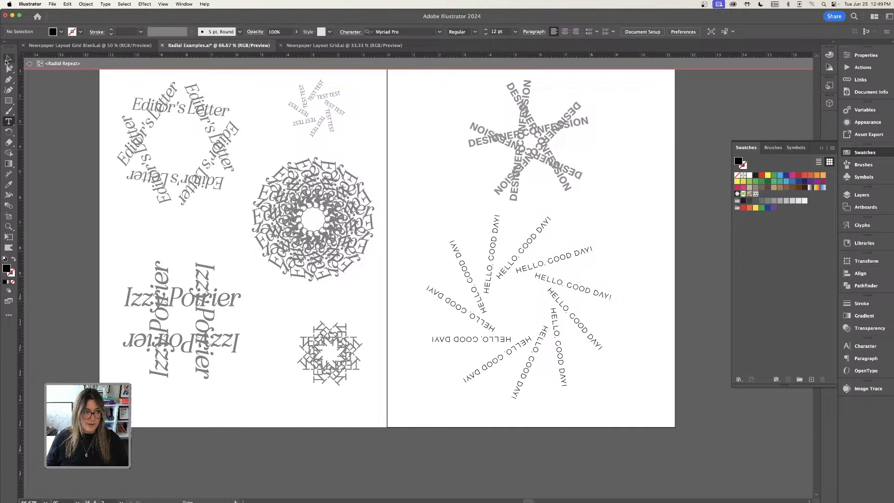
left_click(8, 58)
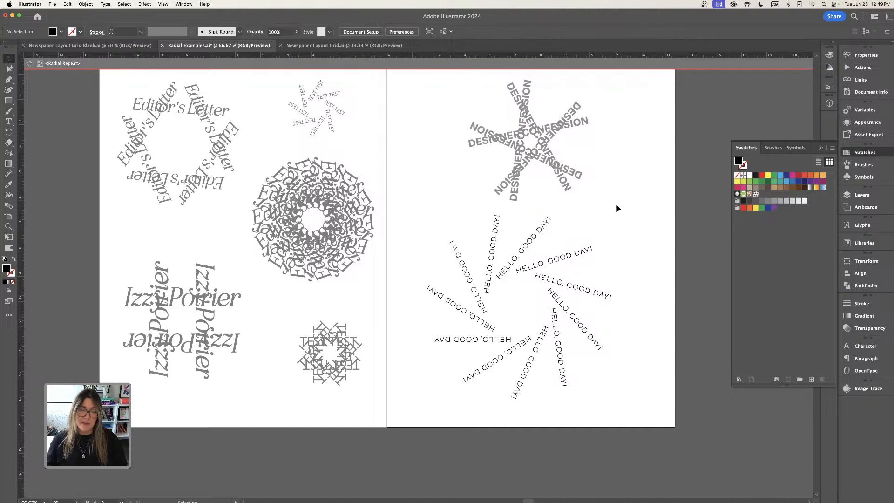
key("Escape")
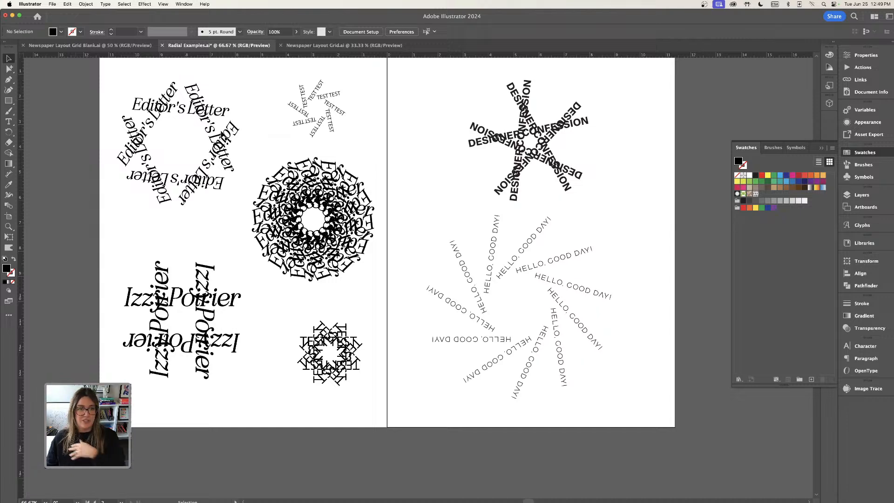
Switch to the Newspaper Layout Grid document and review the Designer Confessions cover and inner spreads.
left_click(305, 46)
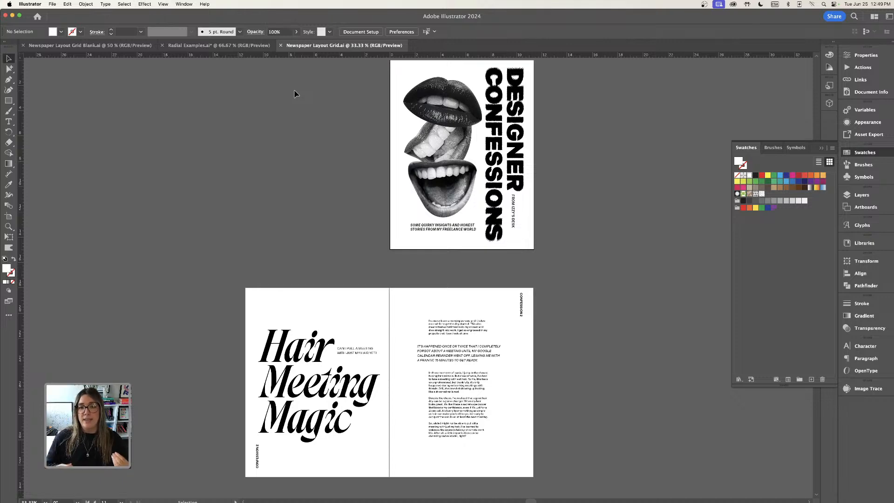
scroll(298, 107, "up", 2)
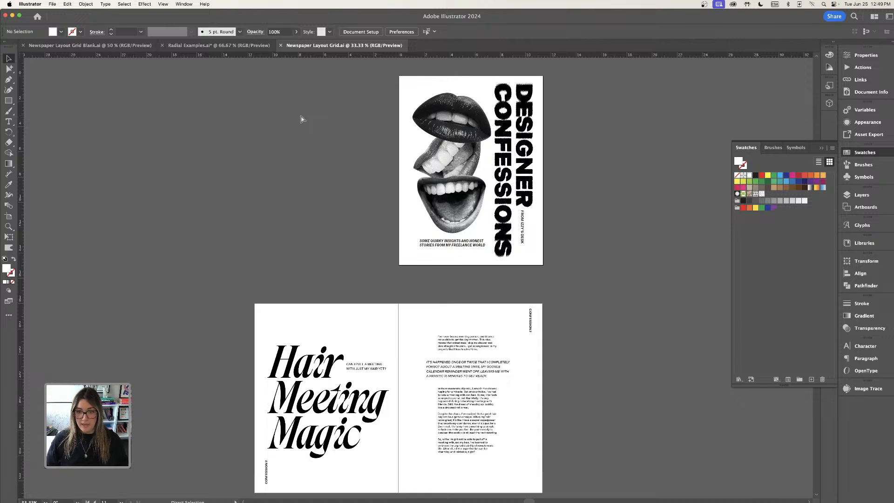
key("super+equal")
scroll(301, 119, "up", 5)
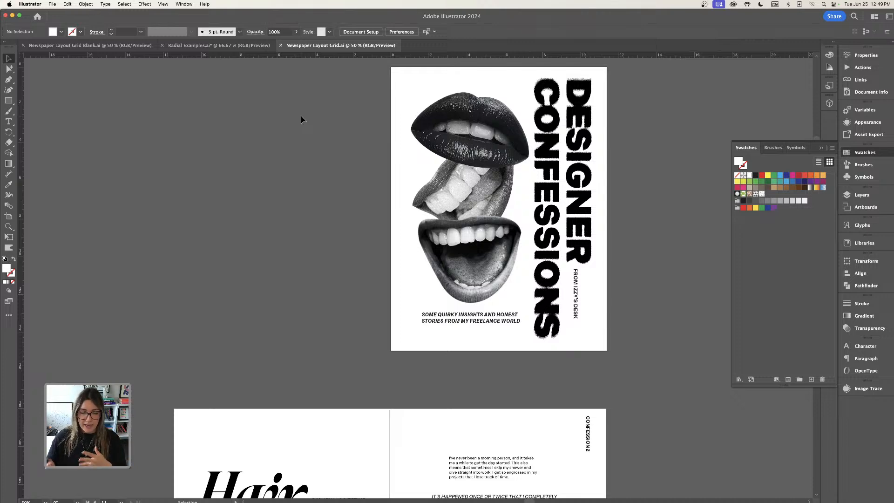
scroll(302, 117, "up", 1)
scroll(303, 118, "down", 1)
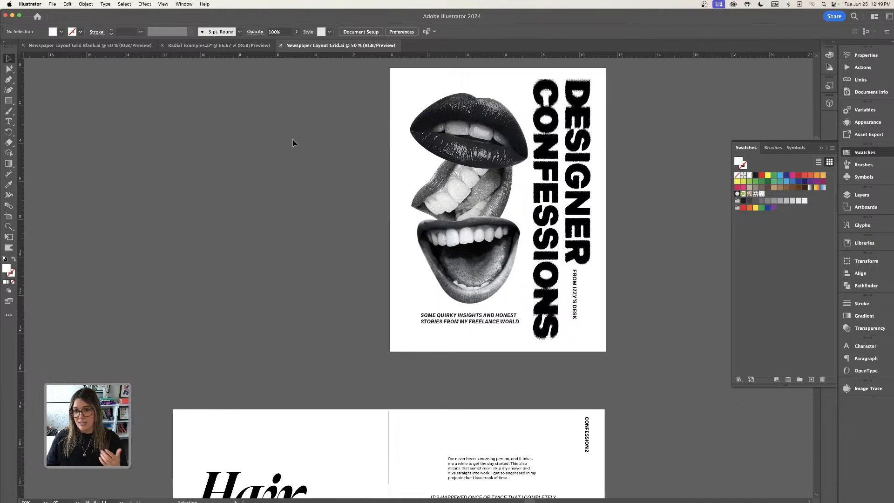
left_click(586, 125)
key("super+equal")
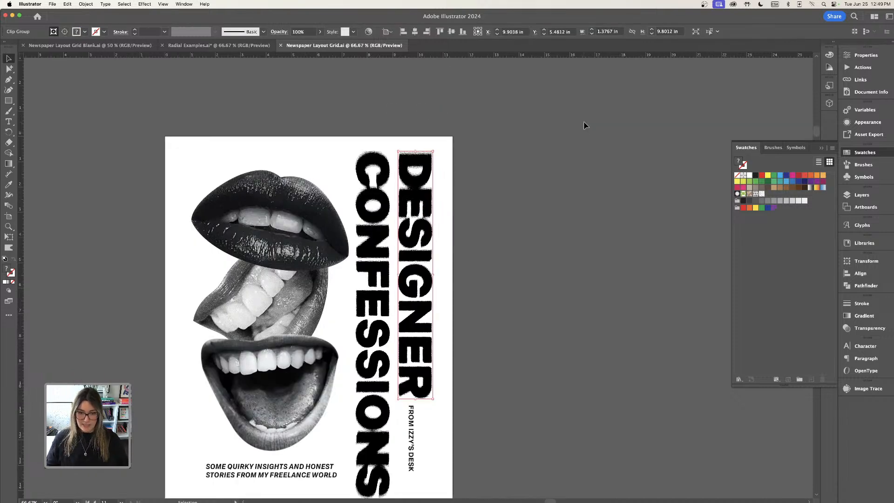
left_click(382, 221)
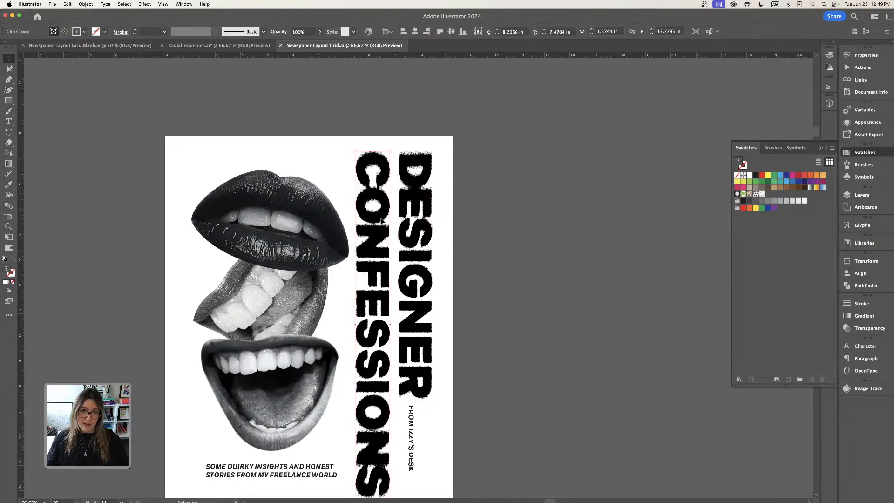
left_click_drag(463, 261, 531, 200)
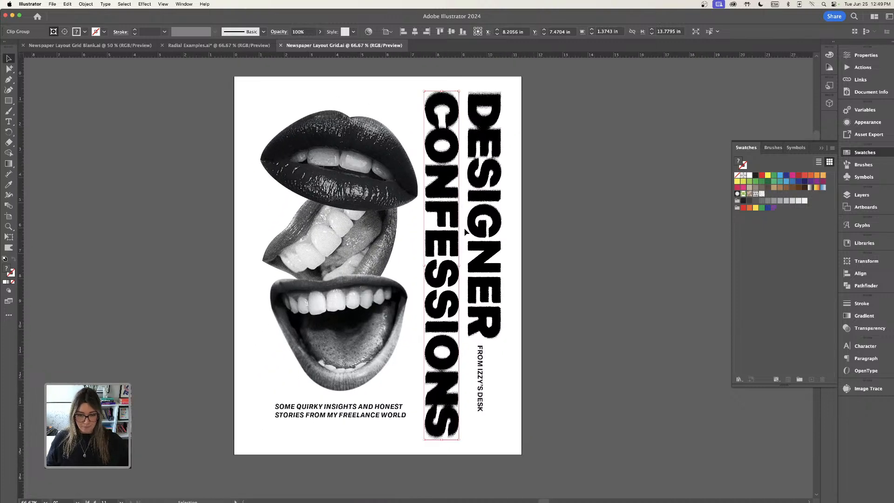
scroll(465, 230, "down", 2)
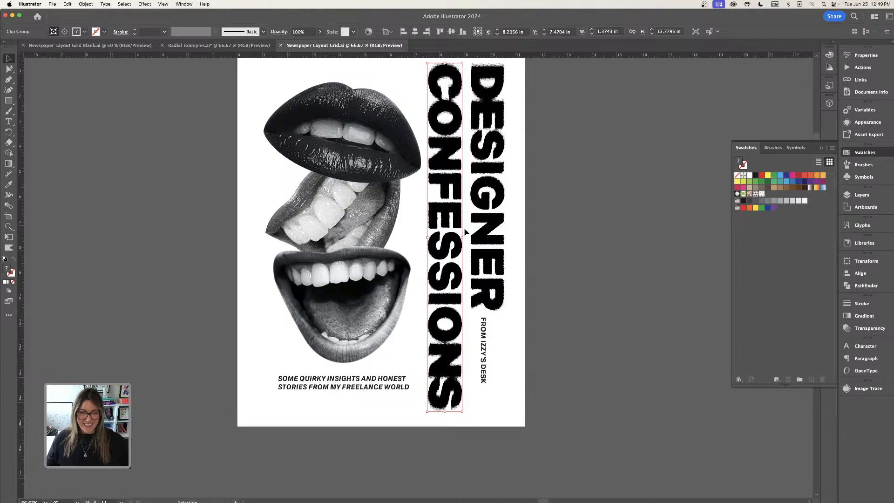
scroll(406, 193, "down", 15)
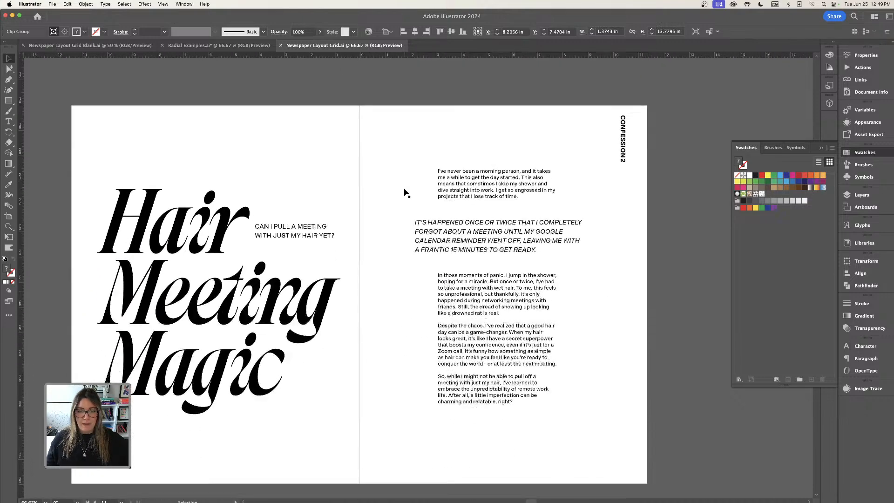
scroll(406, 193, "down", 20)
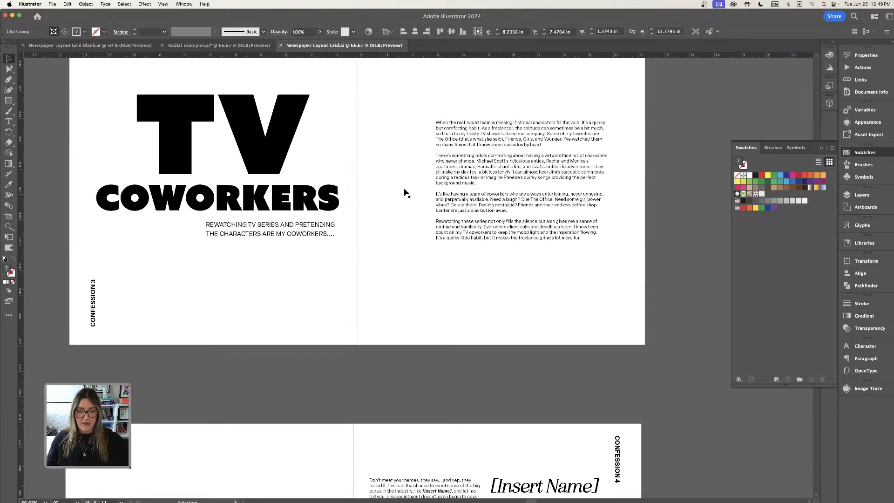
Scroll through the Newspaper Layout Grid artboards to review the spreads and the radial repeat pattern pages.
scroll(406, 193, "down", 20)
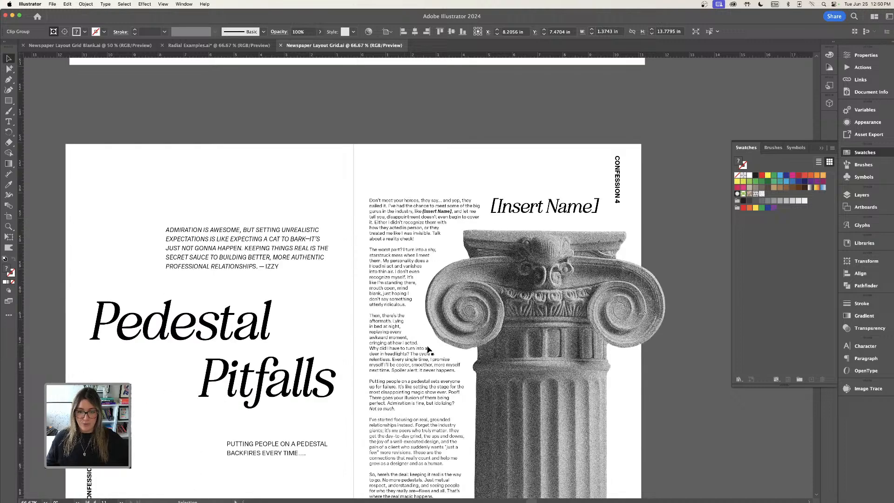
scroll(395, 252, "down", 3)
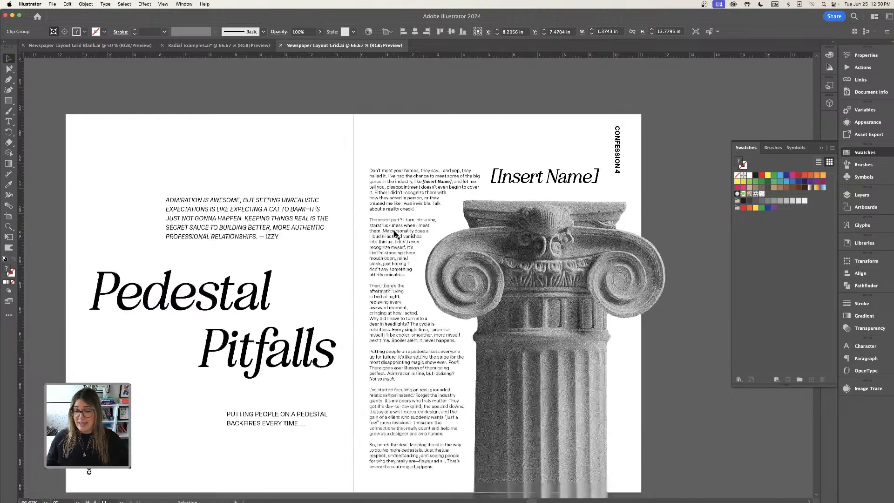
key("super+minus")
scroll(395, 234, "down", 20)
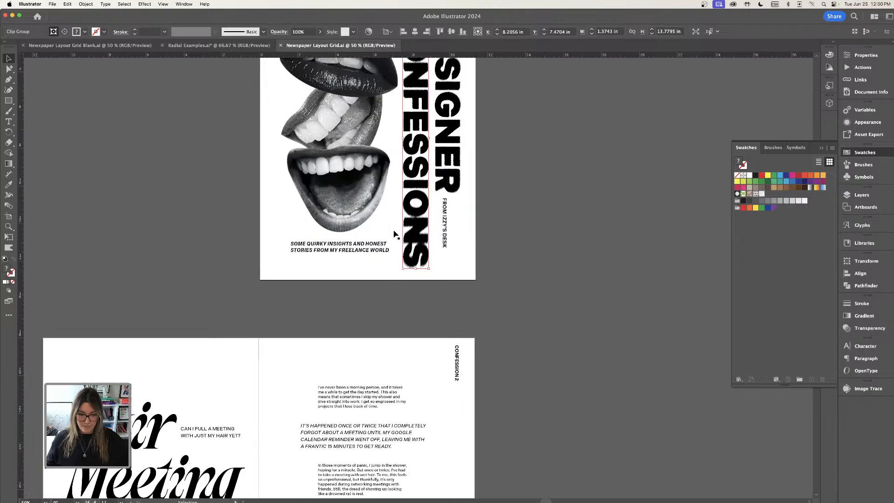
scroll(395, 234, "down", 20)
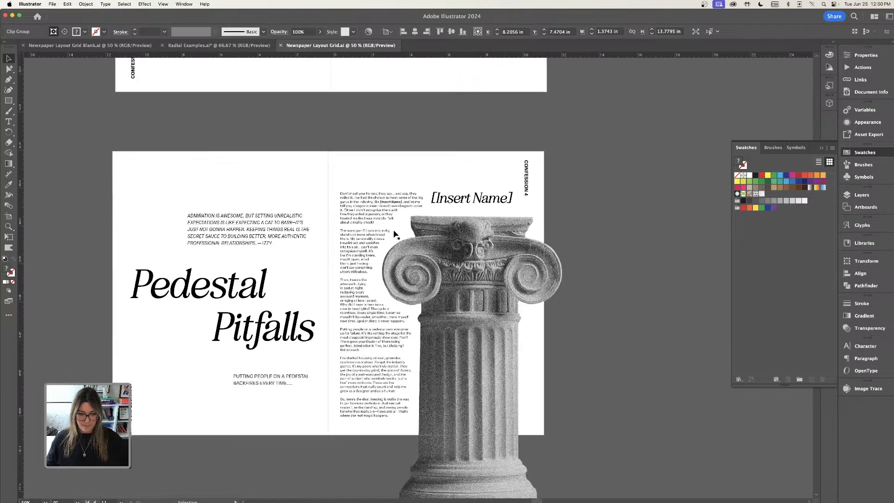
scroll(395, 234, "down", 20)
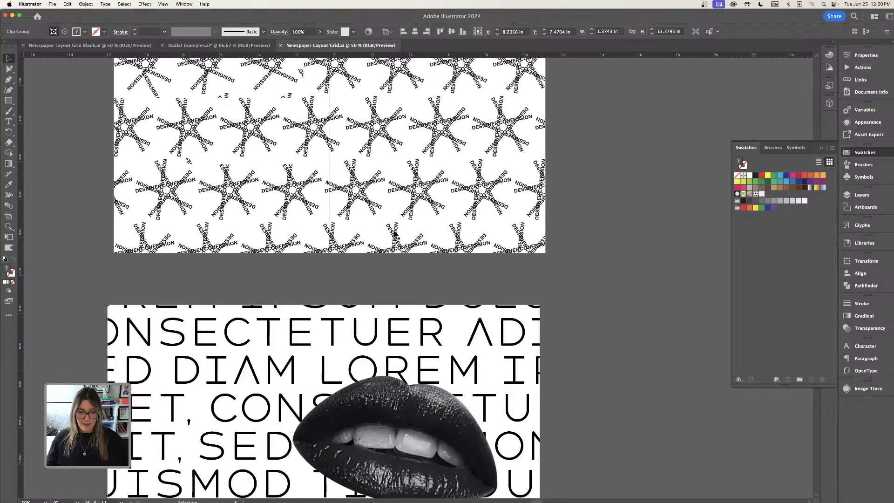
scroll(395, 234, "down", 15)
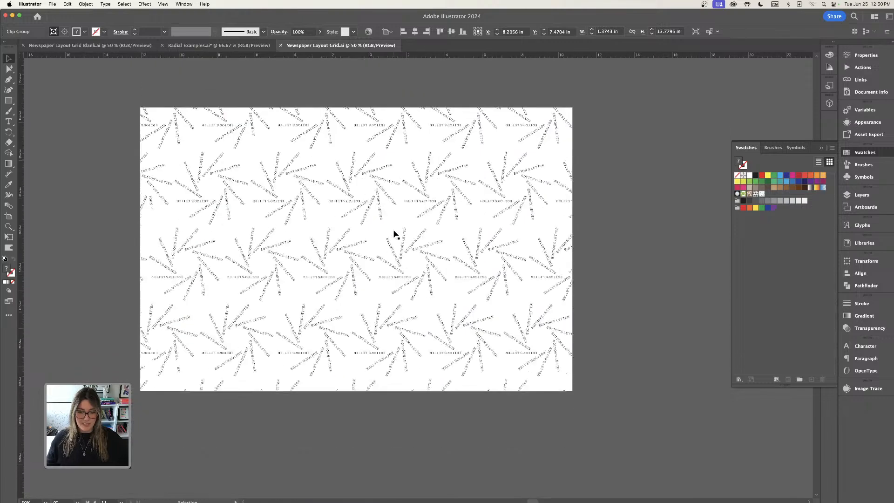
scroll(395, 234, "up", 15)
scroll(395, 234, "up", 10)
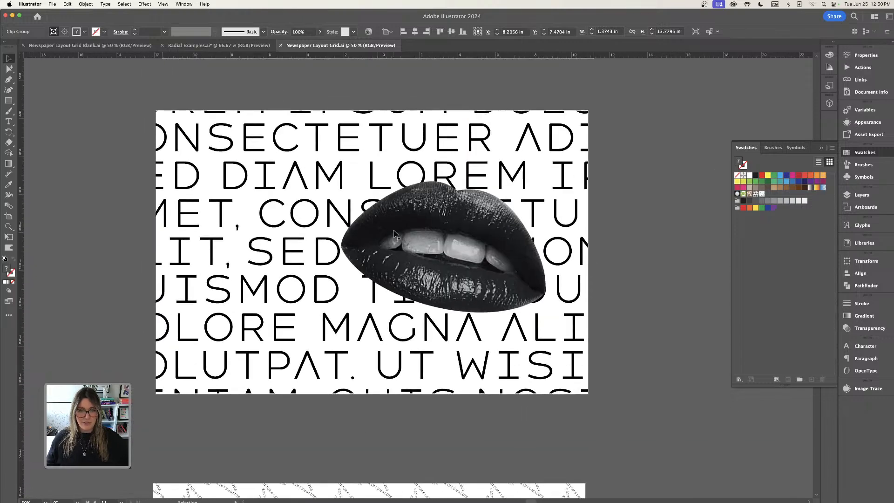
scroll(396, 234, "up", 10)
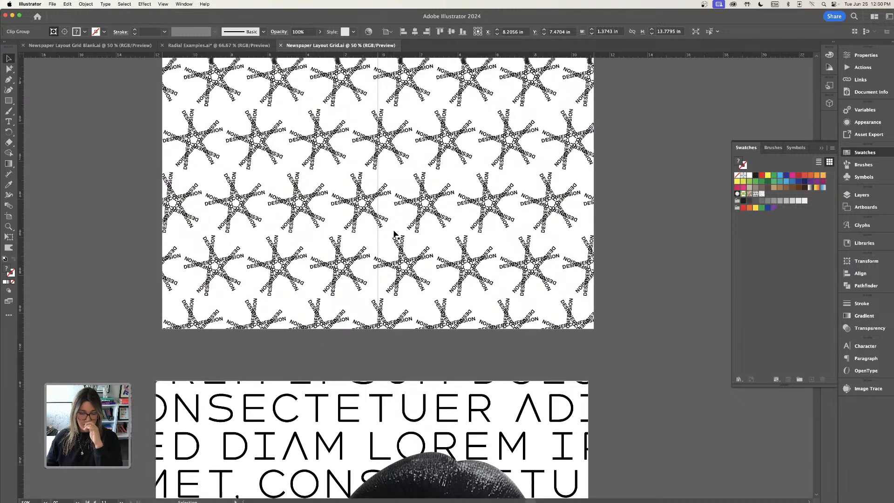
Collapse the Swatches panel, open the Layers panel, and make the grid layer visible.
left_click(822, 148)
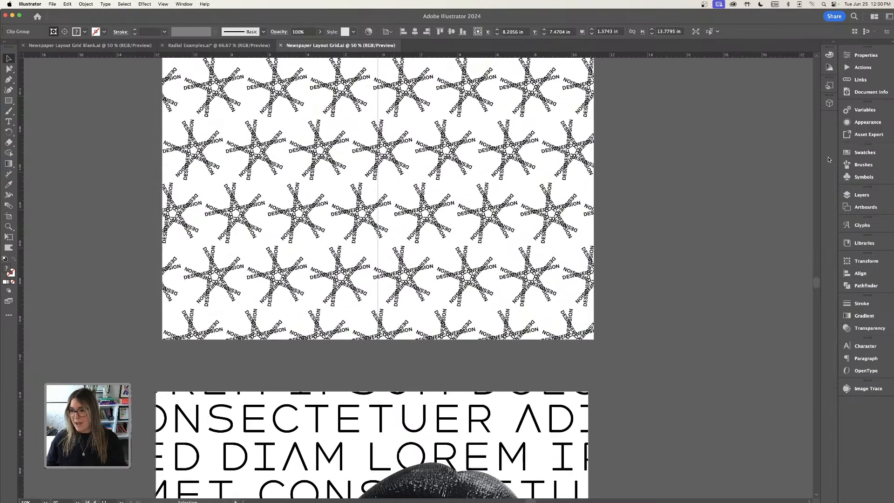
scroll(718, 187, "up", 4)
left_click(875, 195)
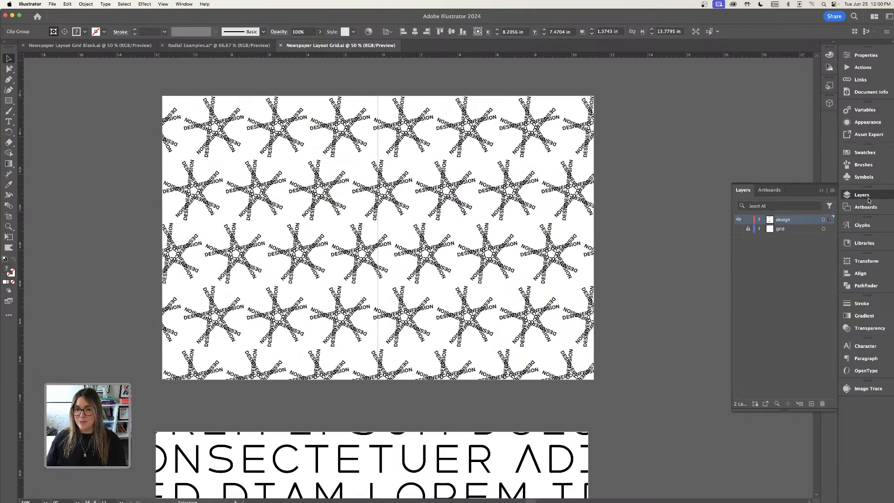
left_click(740, 229)
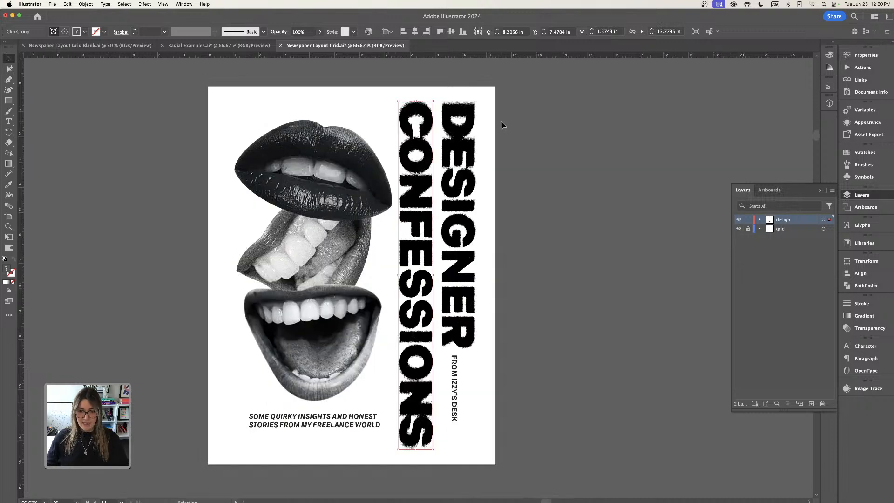
Go to the Hair Meeting Magic spread and select its pull quote and body text frames to inspect them.
left_click(525, 211)
key("shift+Page_Up")
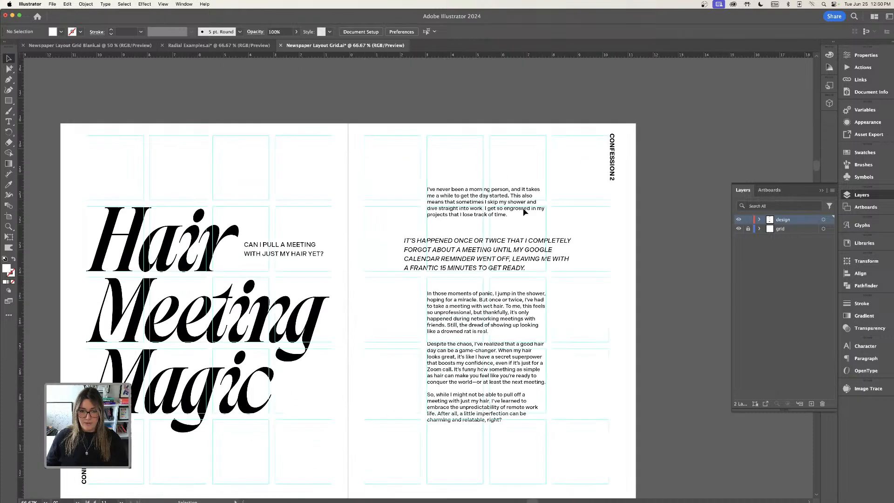
left_click(505, 241)
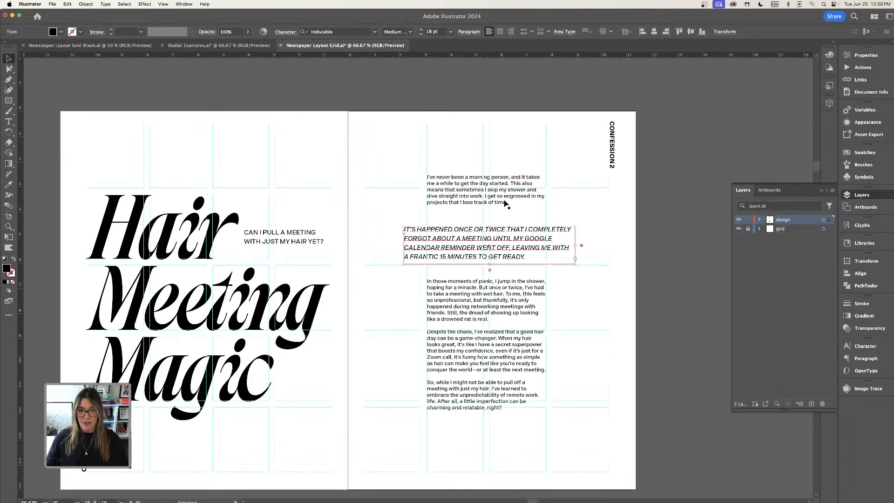
left_click(506, 203)
left_click(450, 300)
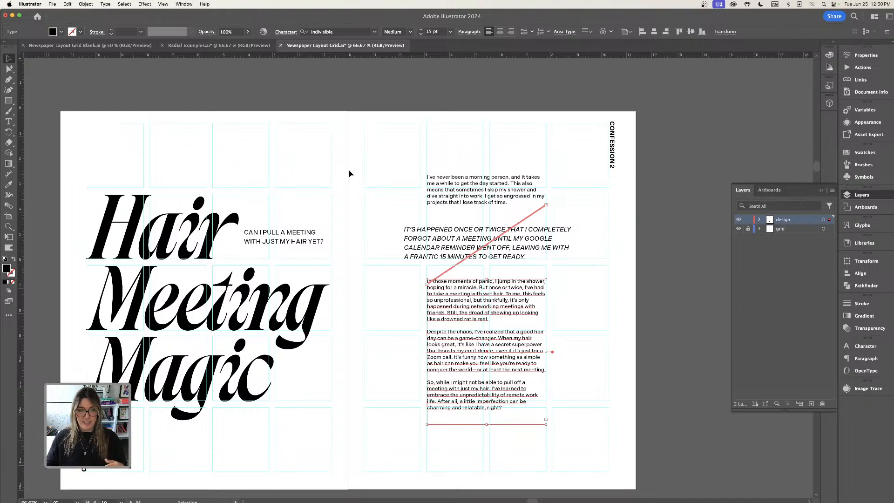
Scroll through the remaining spreads of the layout with the grid showing.
scroll(349, 170, "left", 3)
scroll(349, 170, "down", 1)
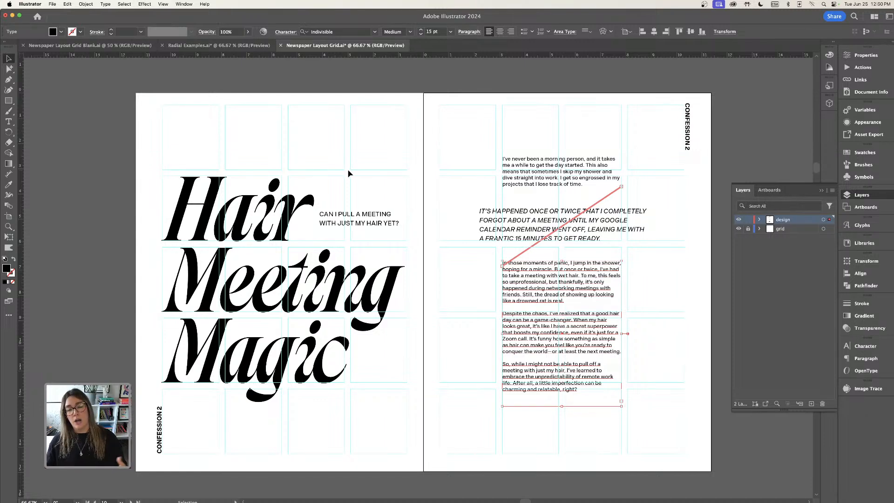
scroll(359, 177, "down", 3)
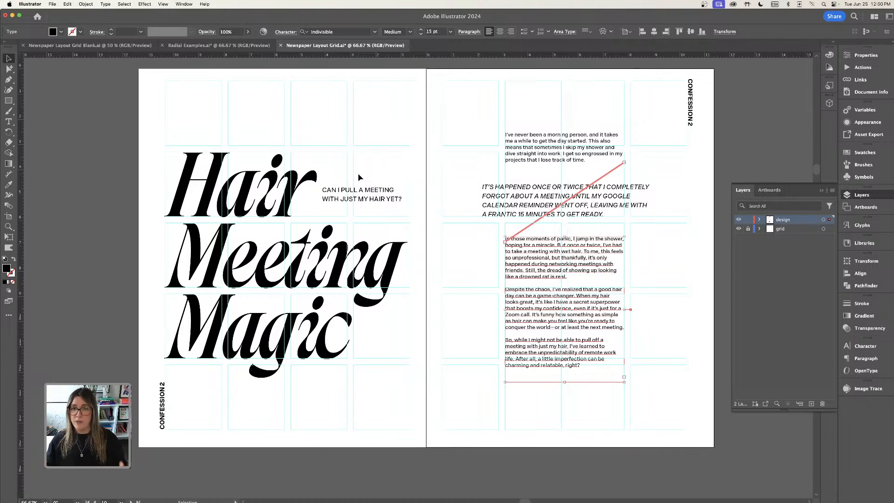
scroll(358, 175, "left", 1)
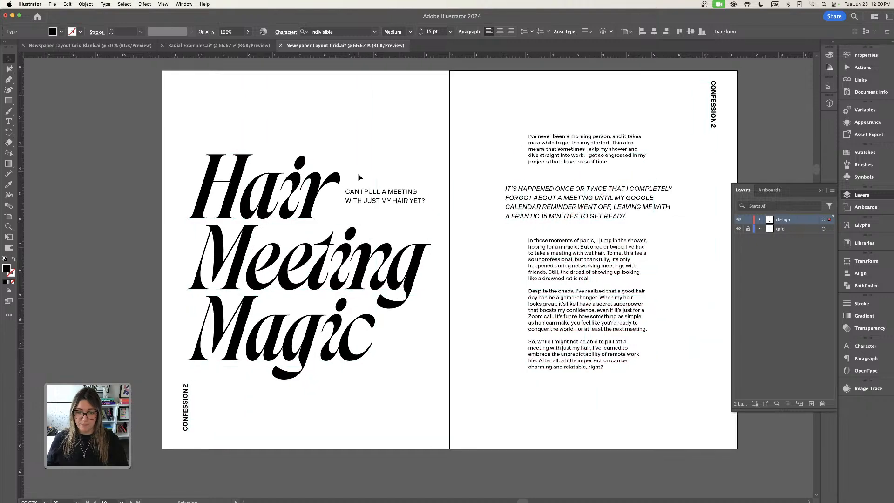
scroll(358, 175, "down", 1)
scroll(360, 177, "up", 2)
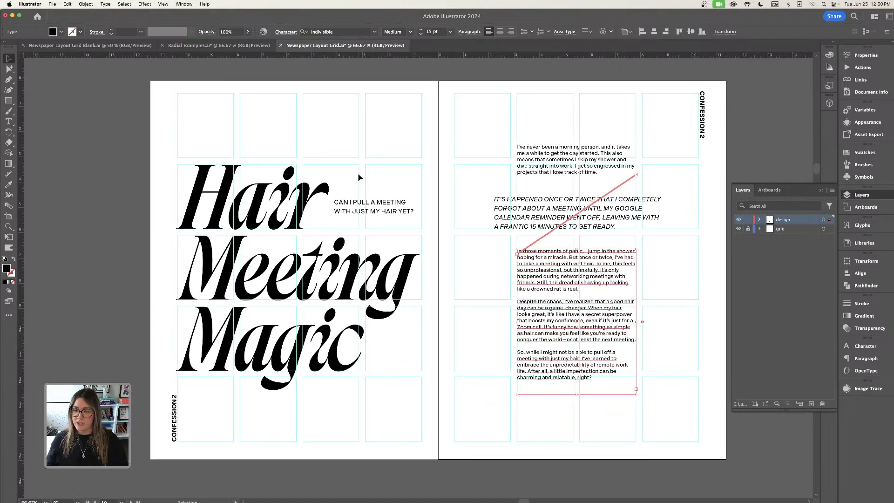
scroll(358, 177, "down", 10)
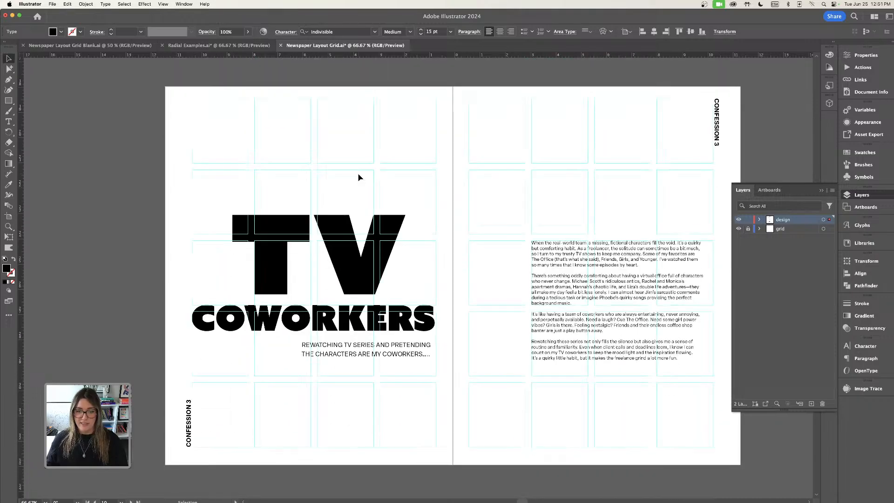
scroll(358, 177, "down", 10)
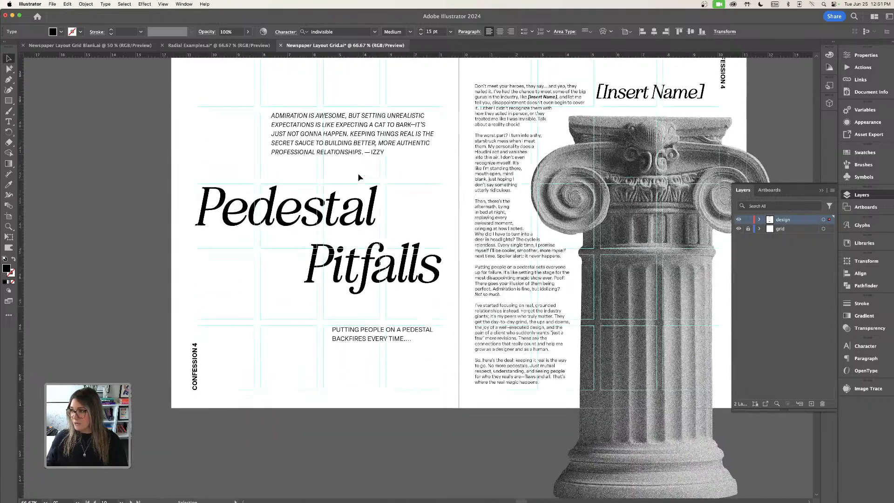
scroll(358, 177, "down", 8)
scroll(359, 177, "down", 10)
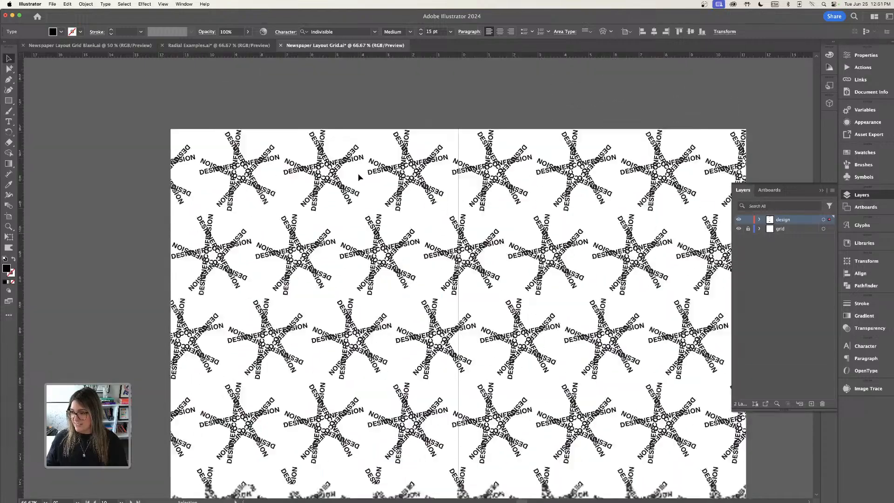
scroll(358, 177, "down", 8)
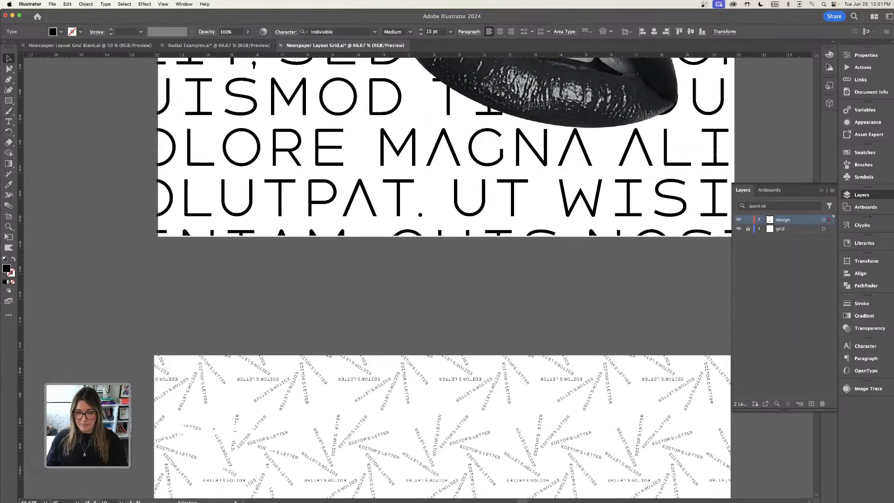
Switch to Acrobat and page through the finished Designer Confessions PDF zine.
mouse_move(540, 501)
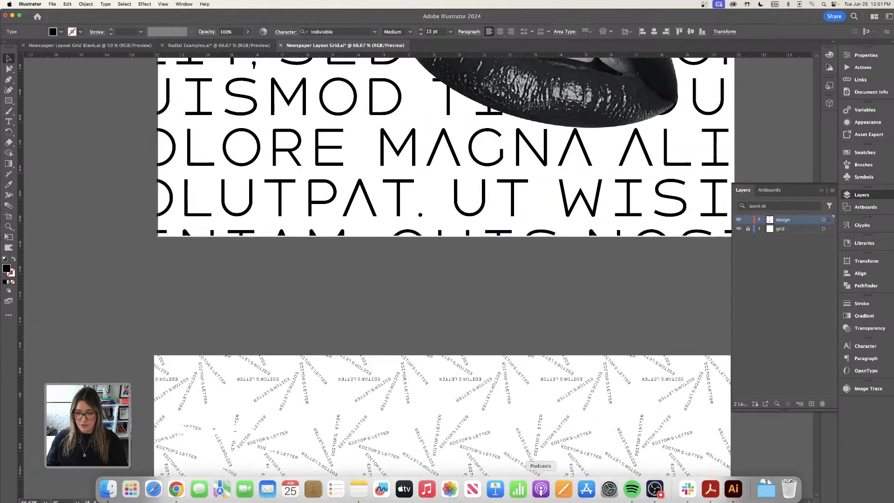
left_click(712, 490)
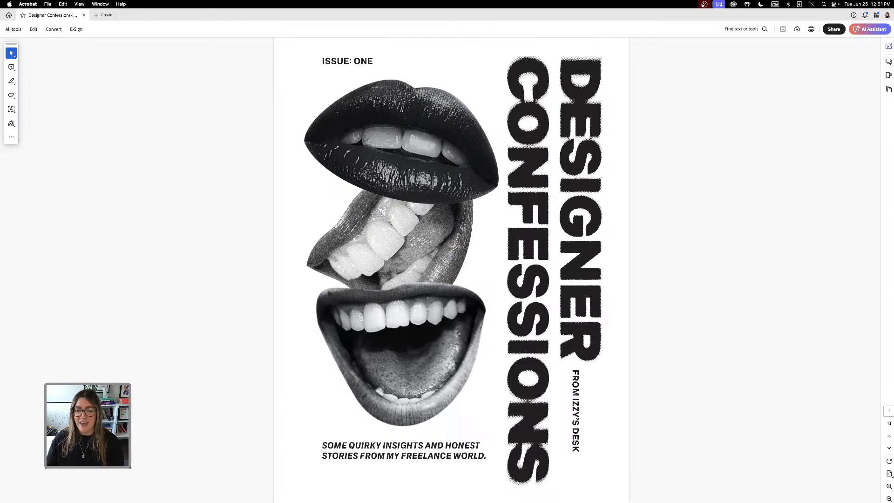
scroll(485, 203, "down", 3)
scroll(485, 203, "up", 3)
scroll(485, 203, "down", 8)
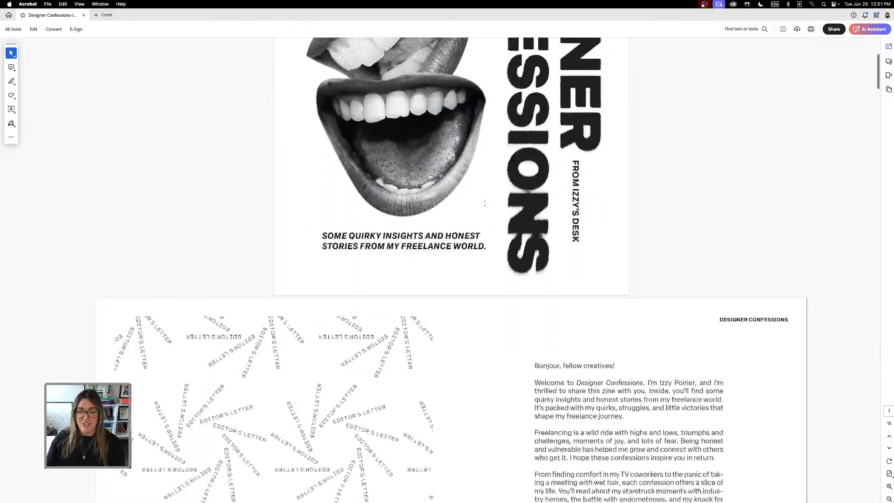
scroll(485, 204, "down", 3)
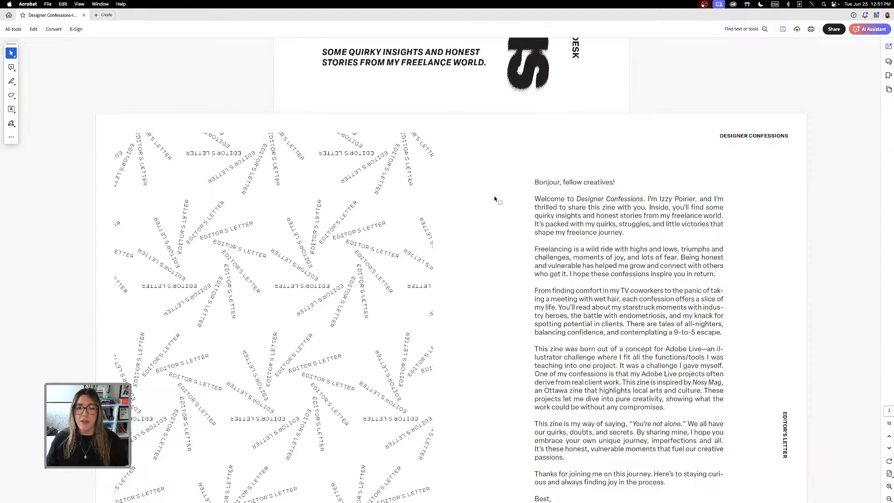
scroll(494, 197, "down", 2)
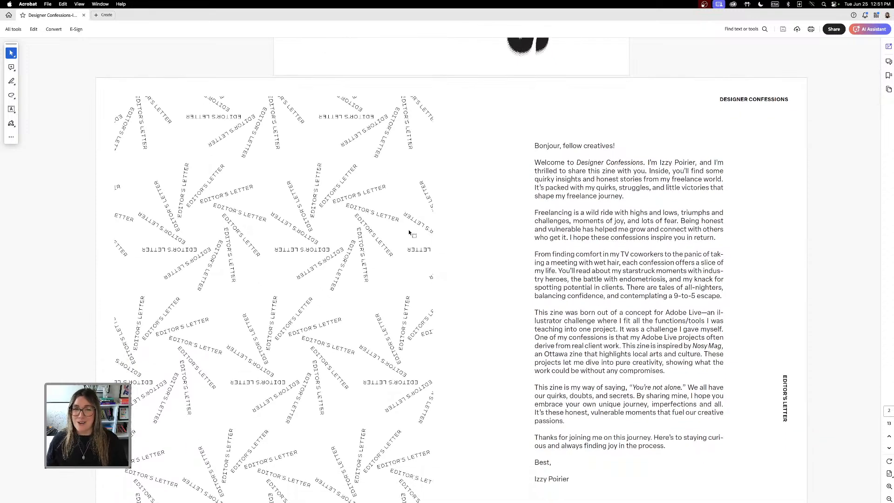
scroll(409, 233, "down", 3)
scroll(409, 233, "down", 8)
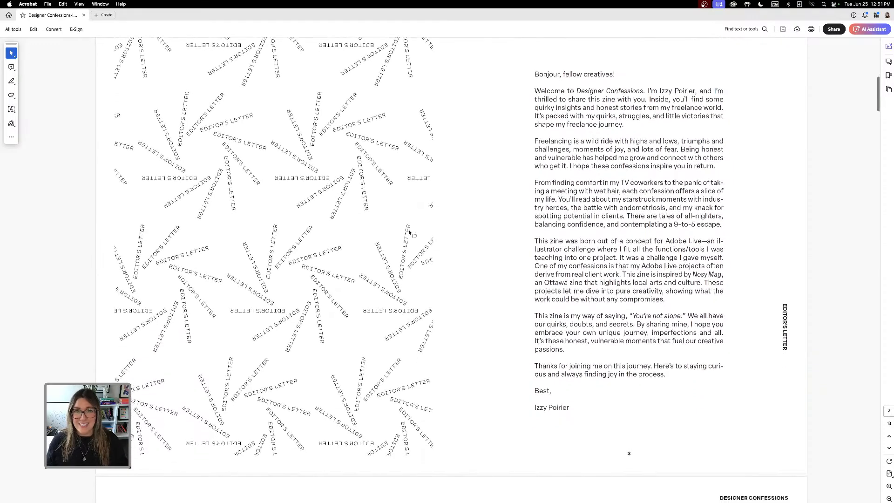
scroll(409, 233, "down", 15)
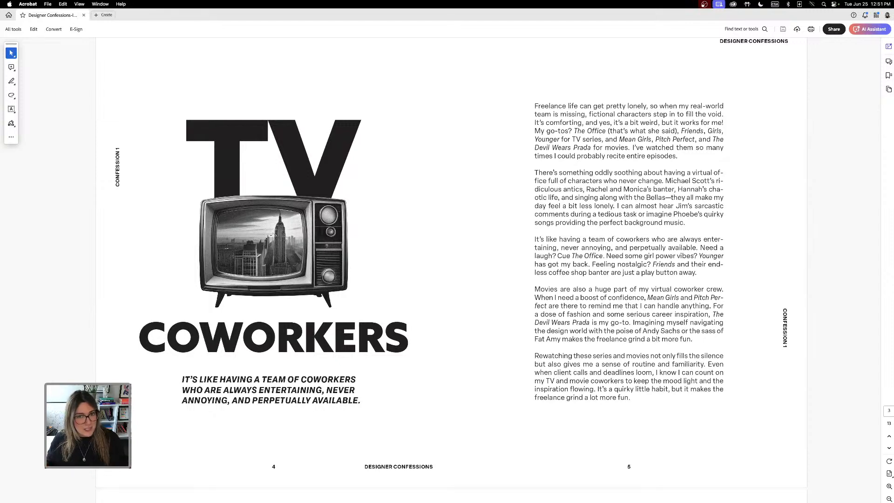
scroll(324, 233, "down", 4)
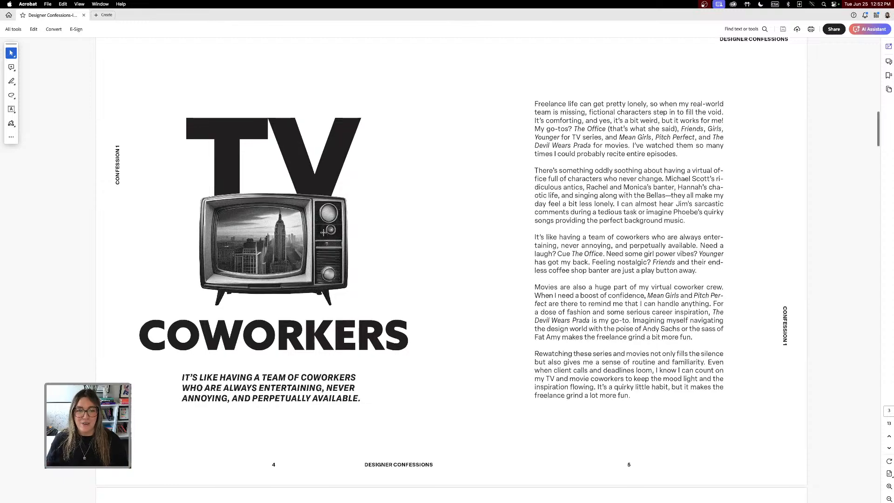
scroll(324, 233, "down", 20)
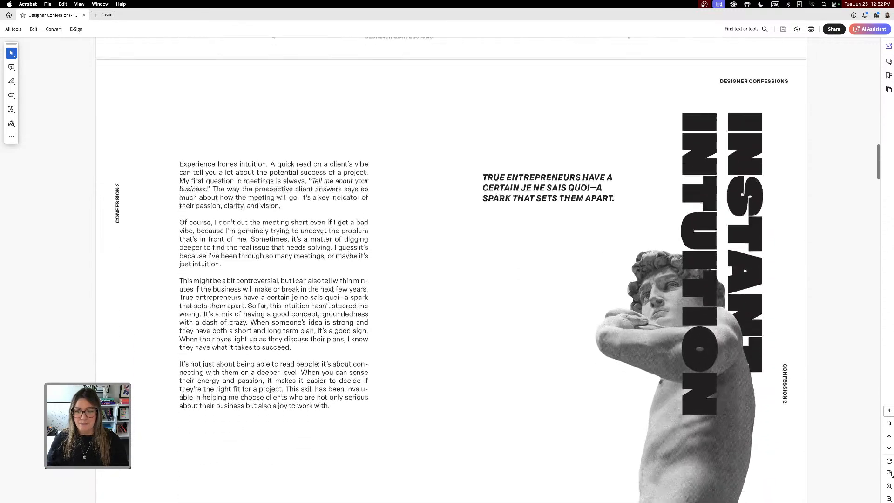
scroll(324, 232, "down", 10)
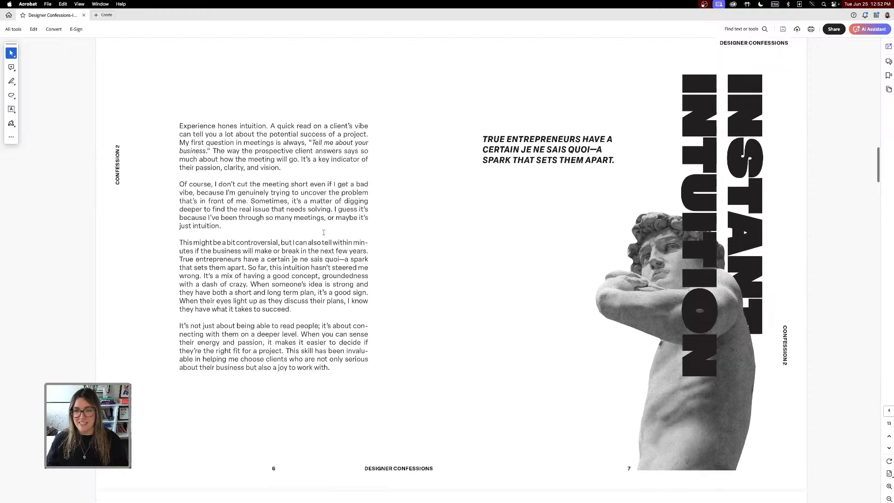
scroll(323, 233, "down", 4)
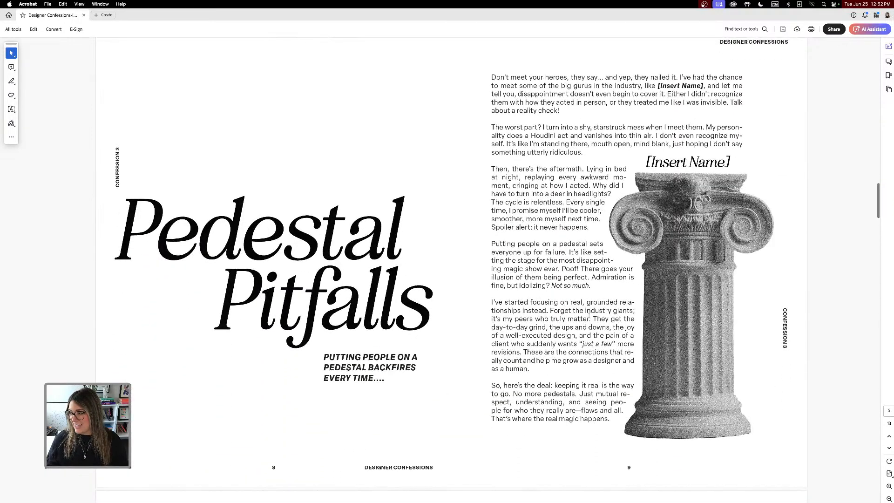
scroll(572, 266, "down", 10)
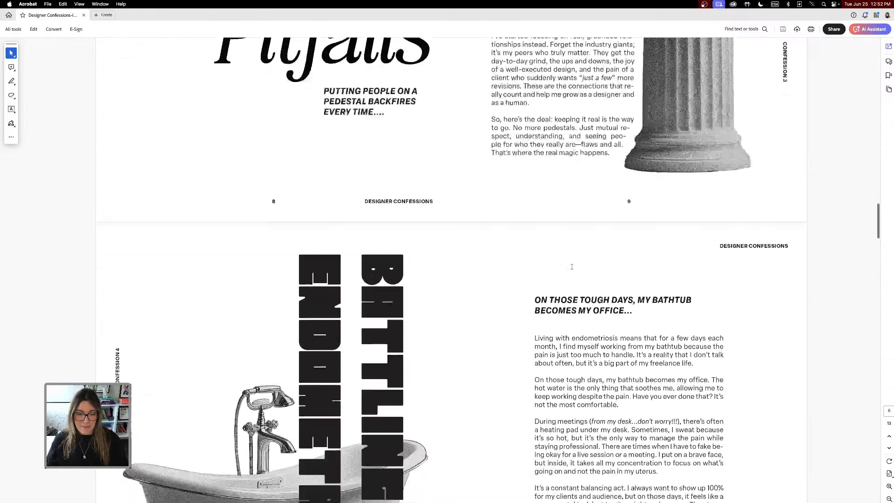
scroll(572, 266, "down", 10)
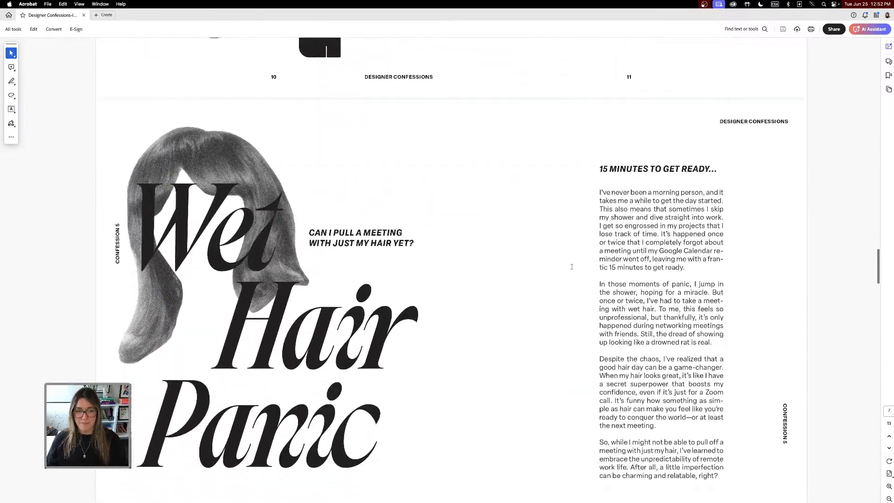
Scroll through the PDF's later confession spreads, from Wet Hair Panic to Derivative Concepts, examining their layouts.
scroll(572, 270, "up", 2)
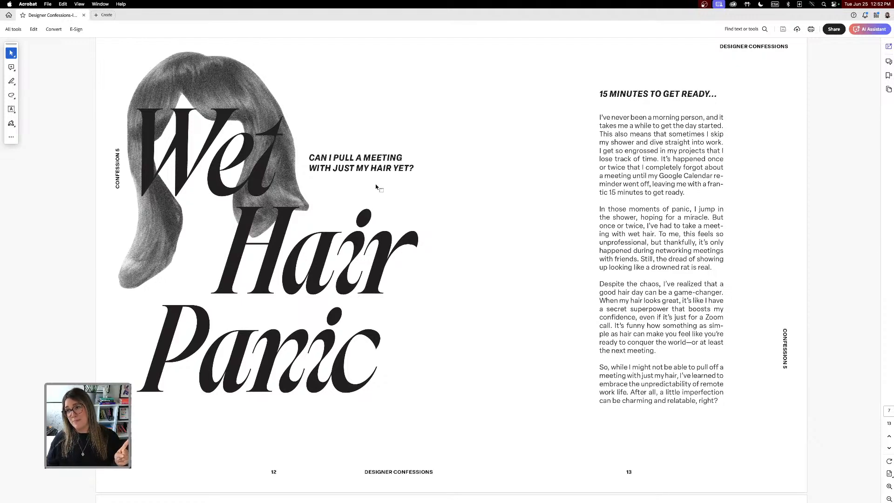
scroll(376, 187, "down", 6)
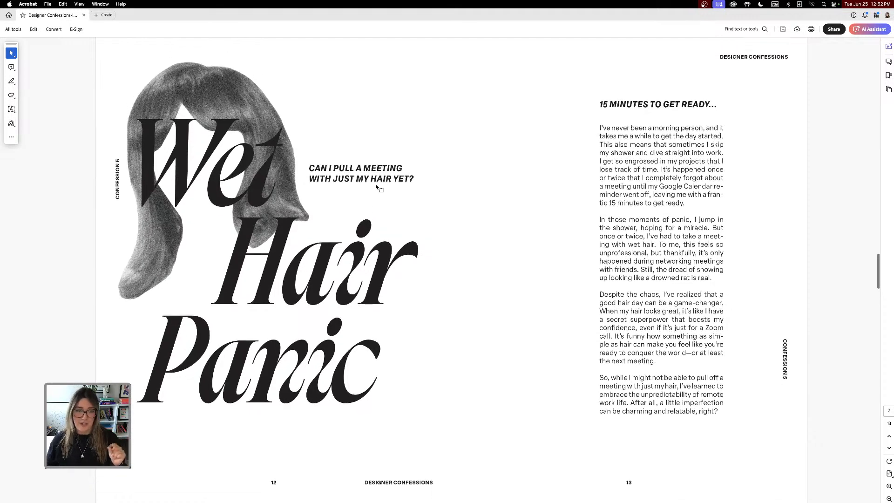
scroll(376, 187, "down", 4)
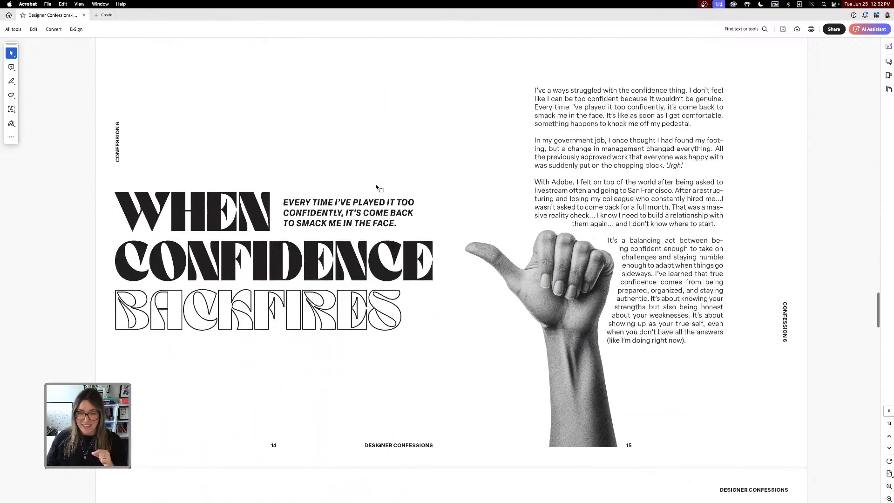
scroll(375, 184, "down", 1)
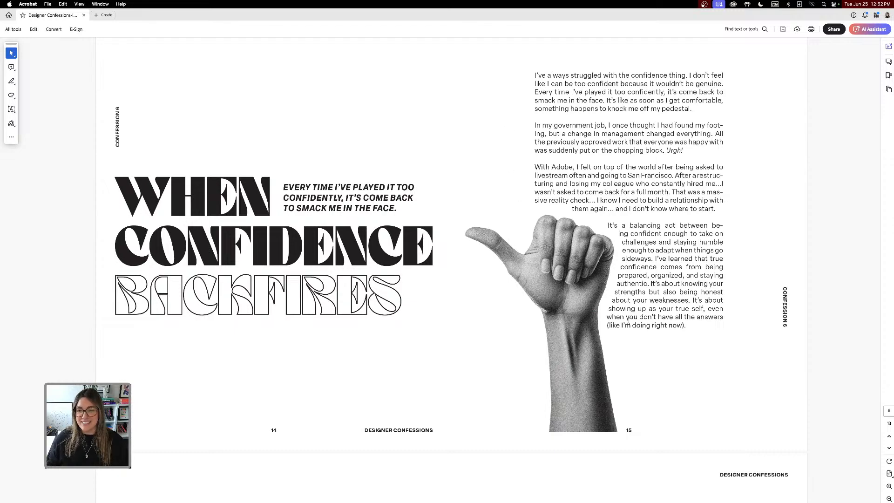
scroll(584, 218, "down", 1)
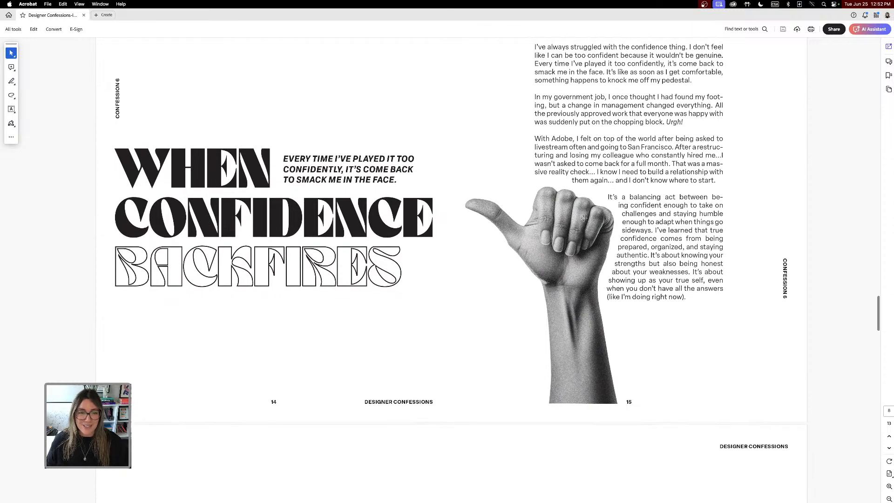
scroll(583, 218, "down", 6)
scroll(584, 218, "down", 10)
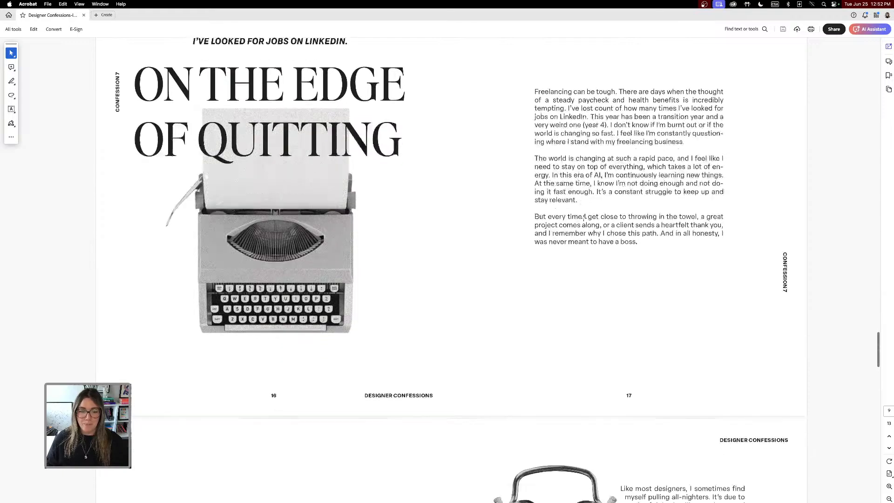
scroll(584, 218, "down", 1)
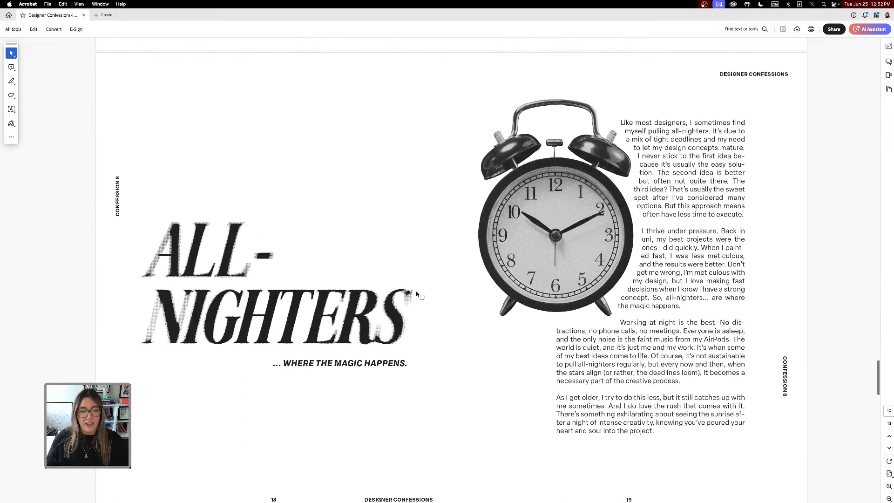
scroll(428, 232, "down", 4)
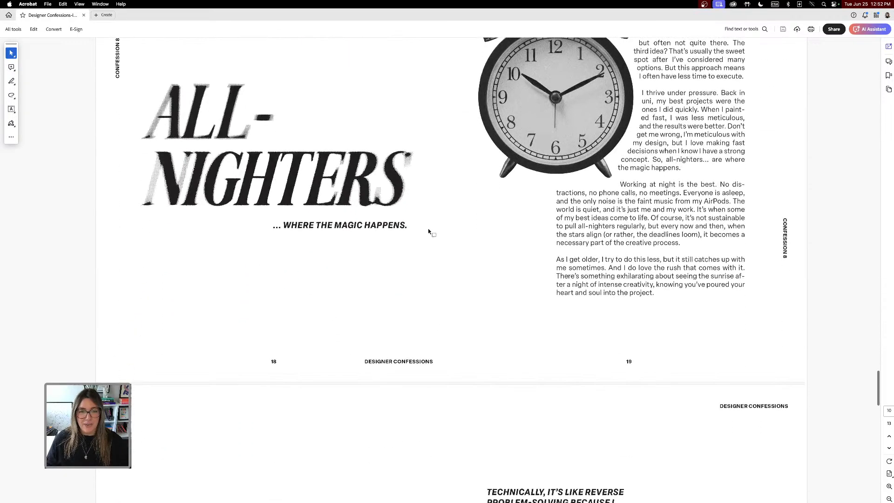
scroll(428, 230, "up", 2)
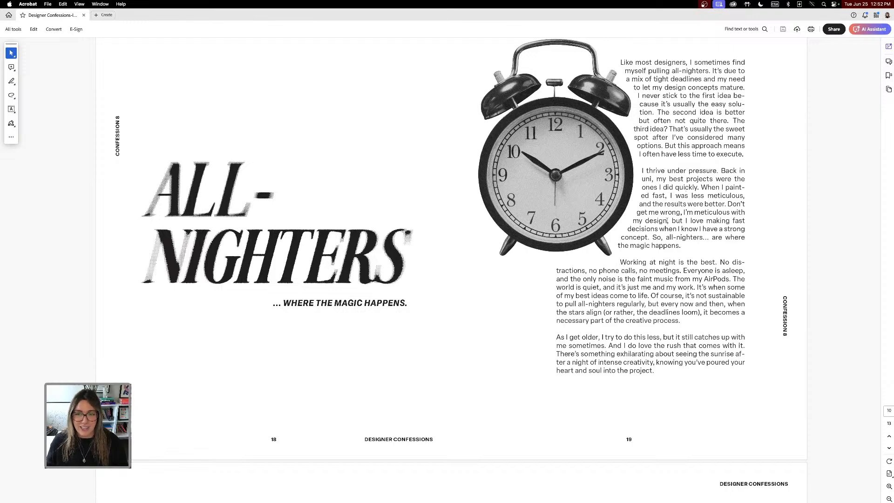
scroll(667, 221, "down", 3)
scroll(667, 220, "down", 9)
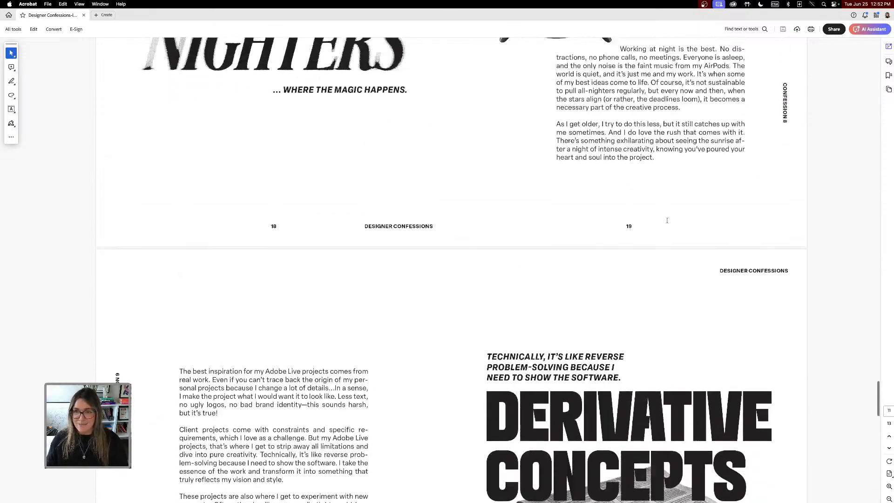
scroll(667, 221, "up", 2)
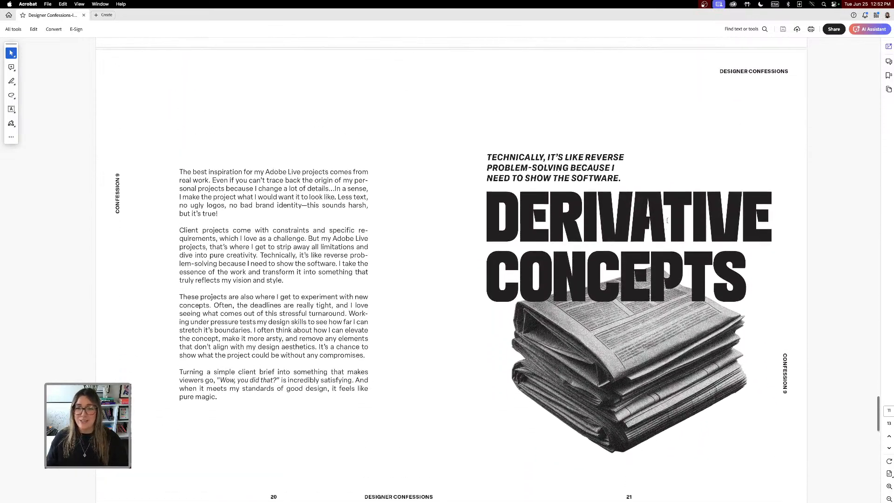
scroll(667, 221, "down", 2)
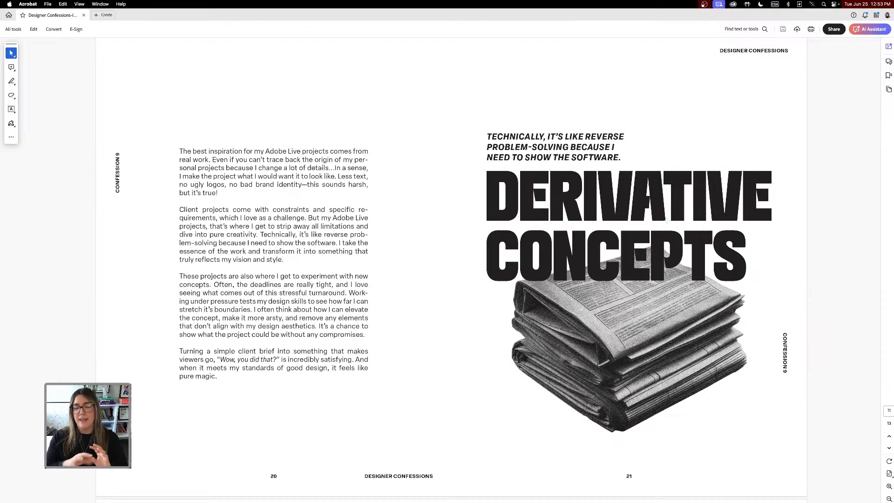
Scroll on to examine the radial text pattern page and the closing back page of the PDF.
scroll(667, 221, "down", 8)
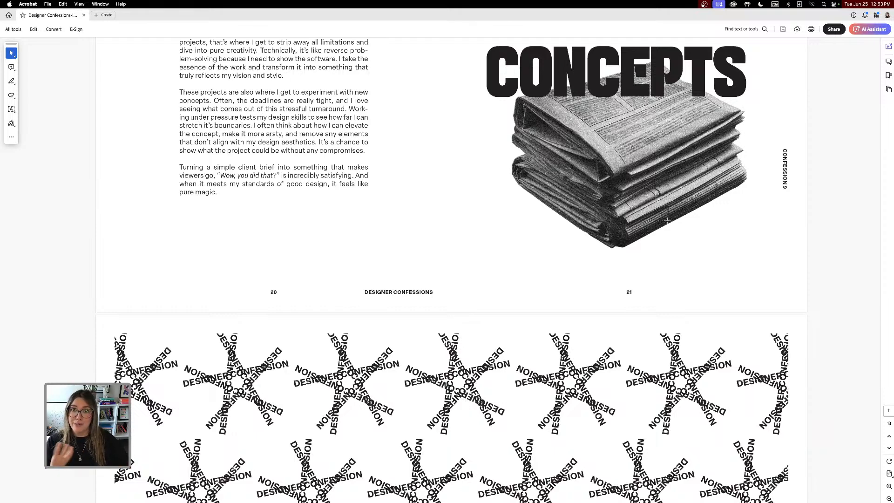
scroll(667, 221, "down", 10)
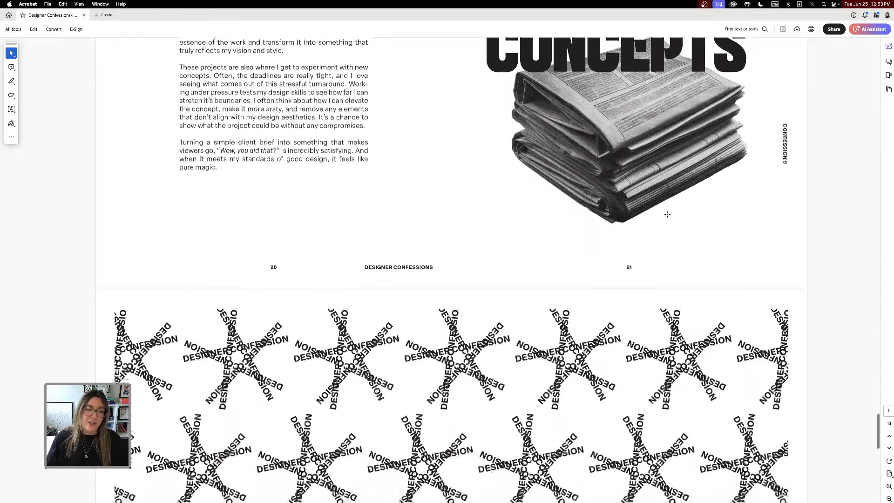
scroll(667, 214, "down", 4)
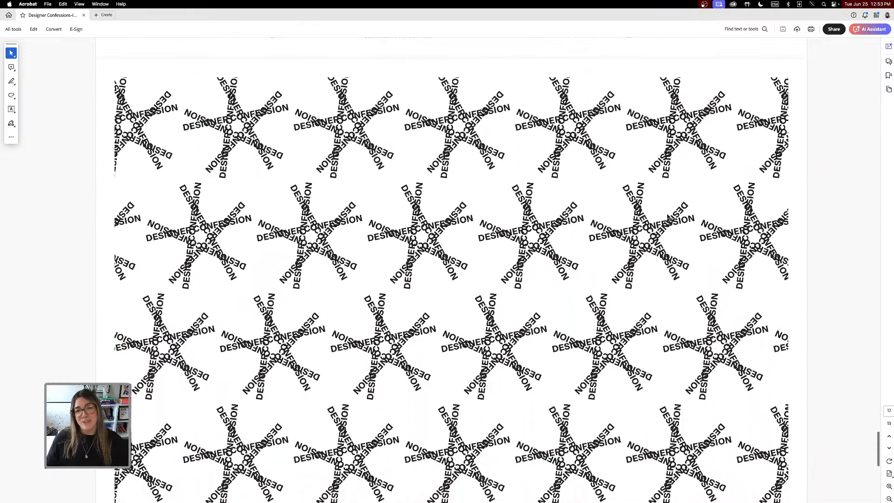
scroll(670, 217, "down", 1)
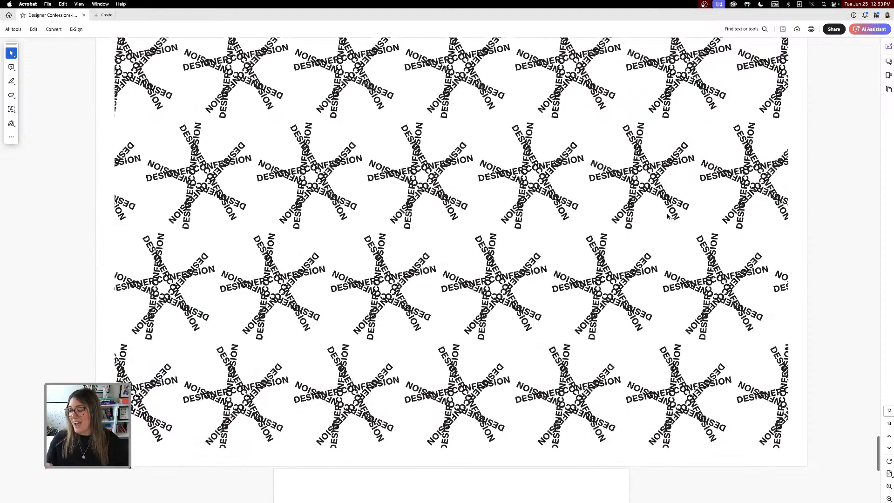
scroll(670, 217, "up", 2)
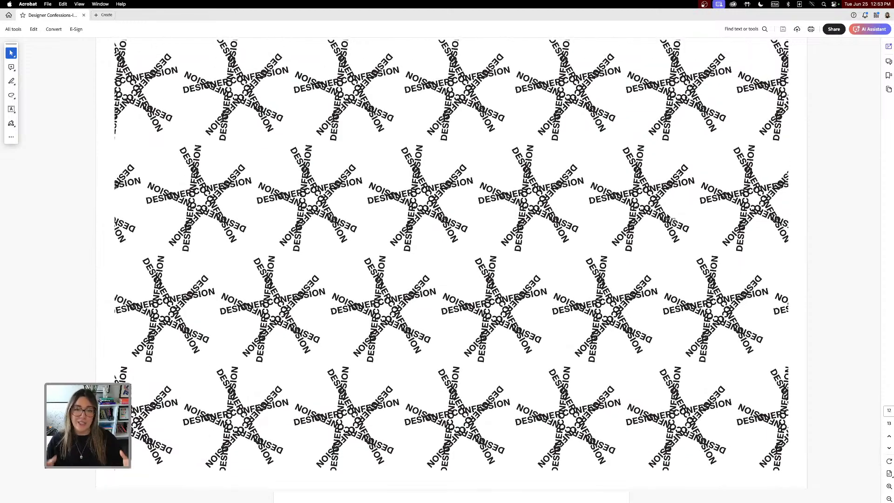
scroll(670, 217, "down", 8)
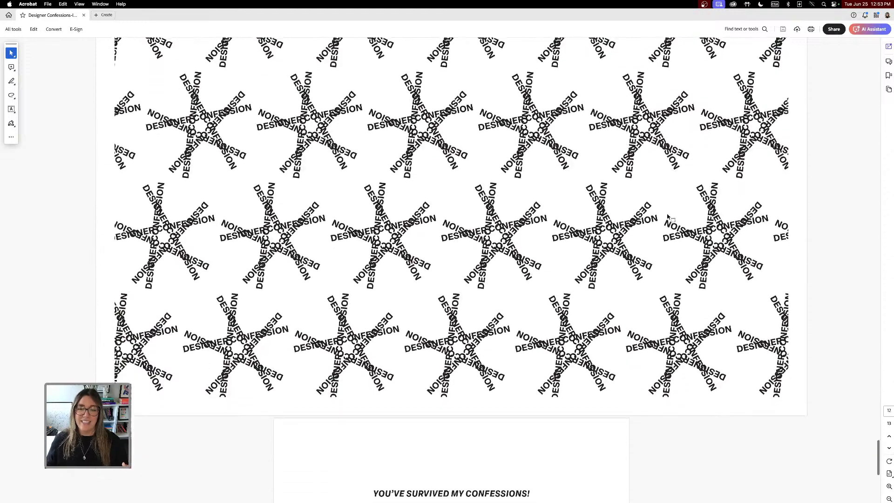
scroll(669, 217, "down", 1)
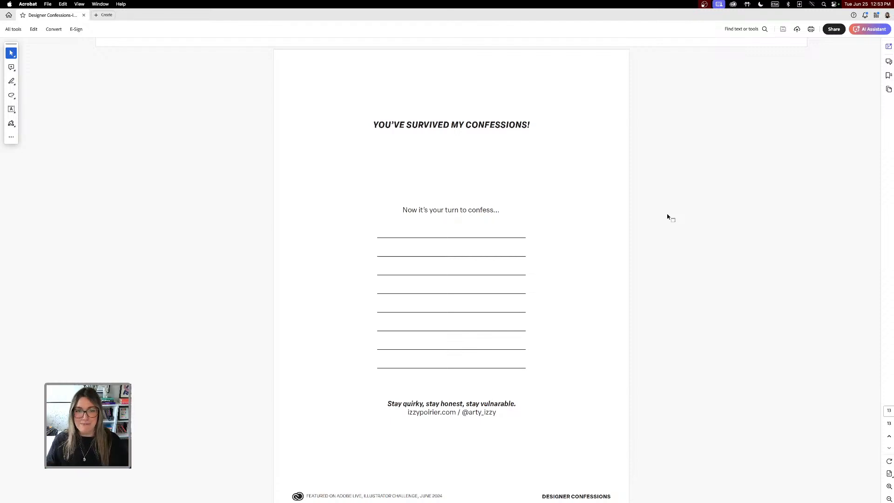
scroll(429, 164, "down", 1)
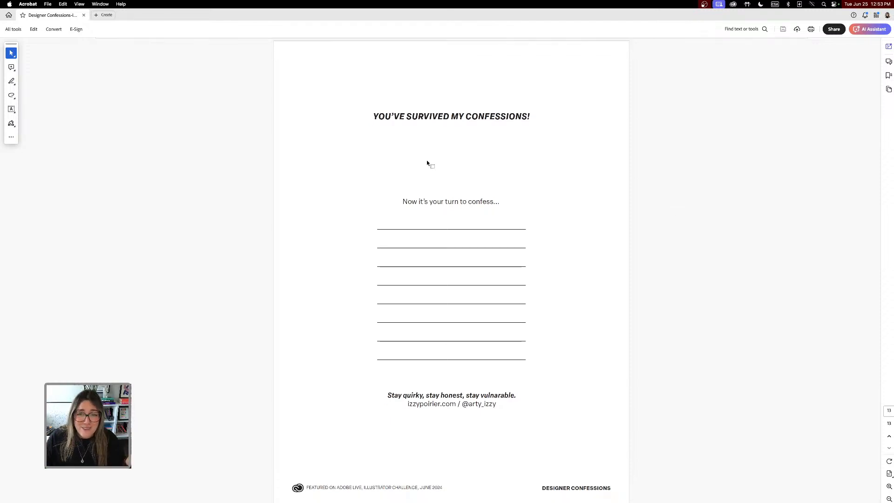